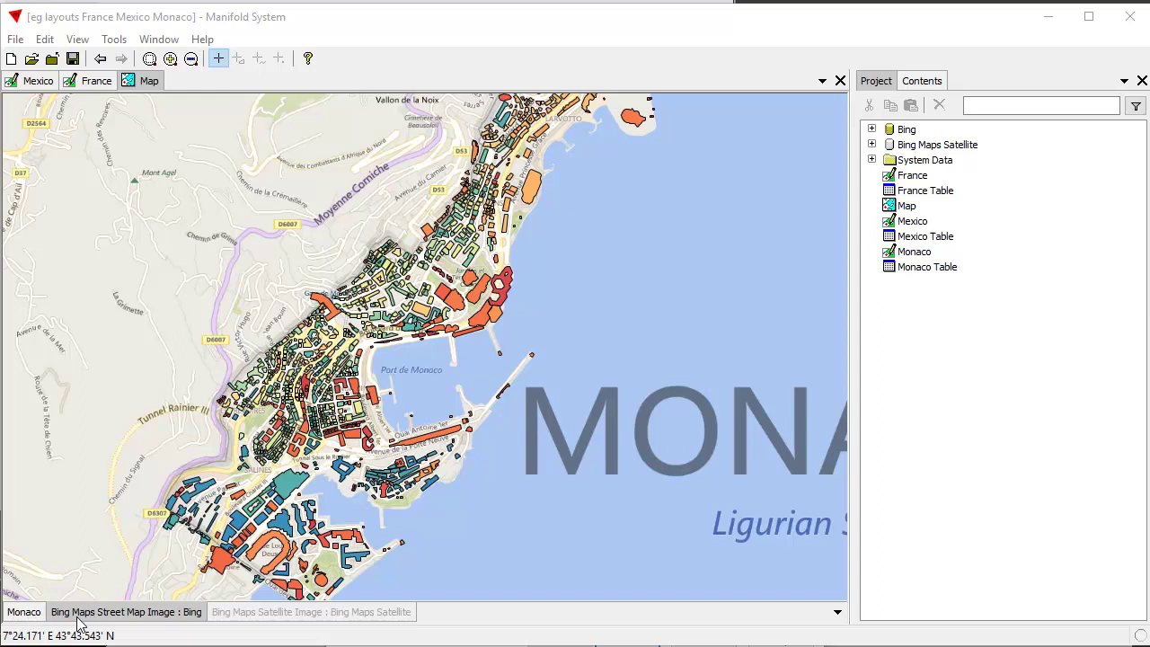
Compare the Monaco buildings over the Bing street map and over satellite imagery.
left_click(27, 614, "ctrl")
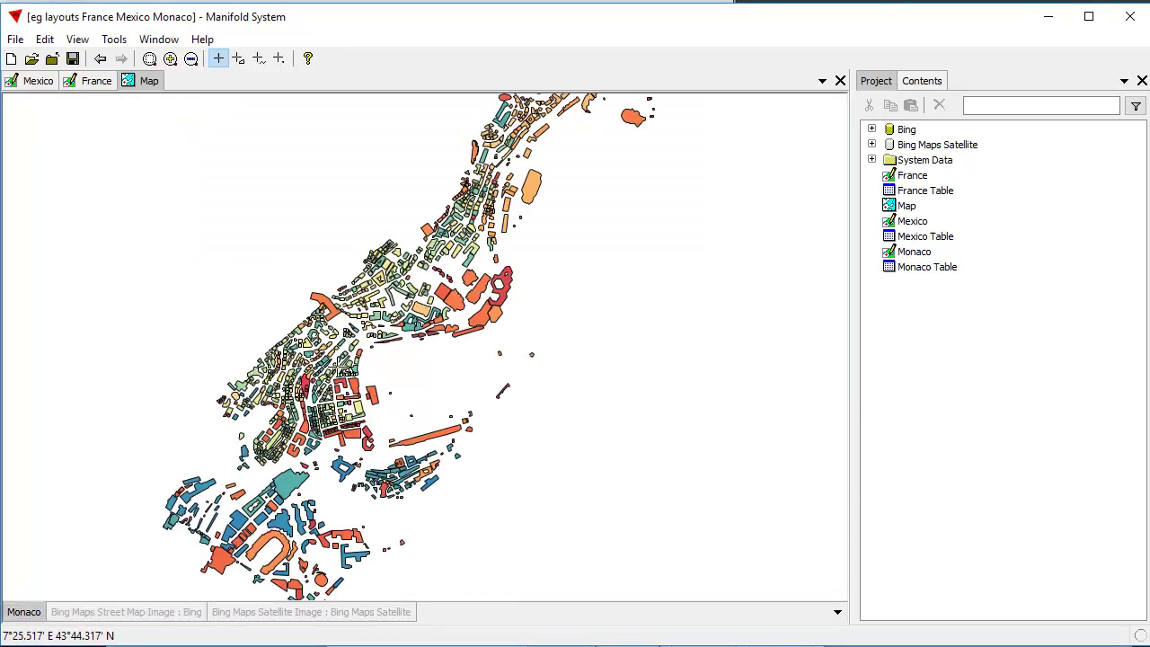
scroll(450, 468, "up", 1)
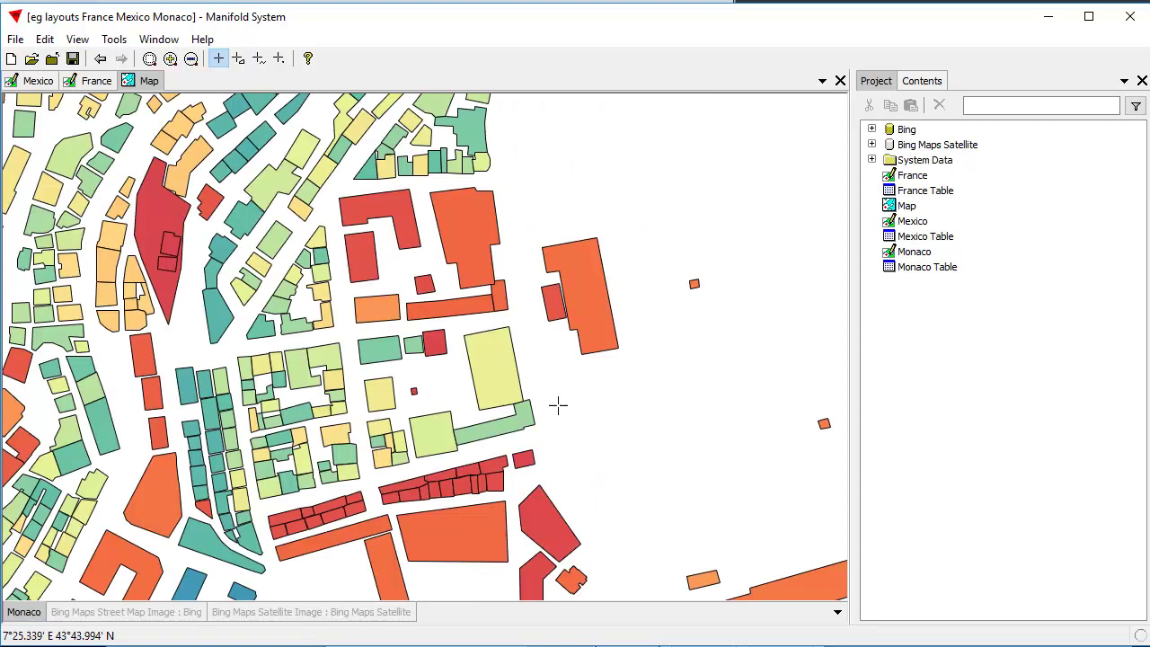
left_click(100, 59)
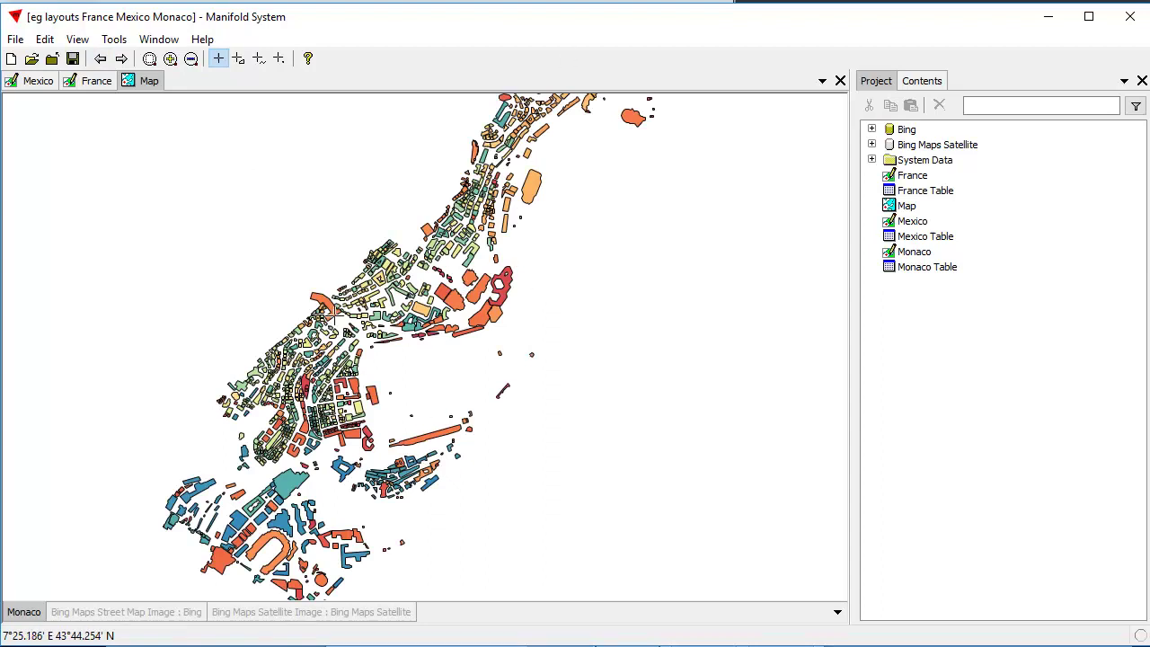
left_click(141, 614)
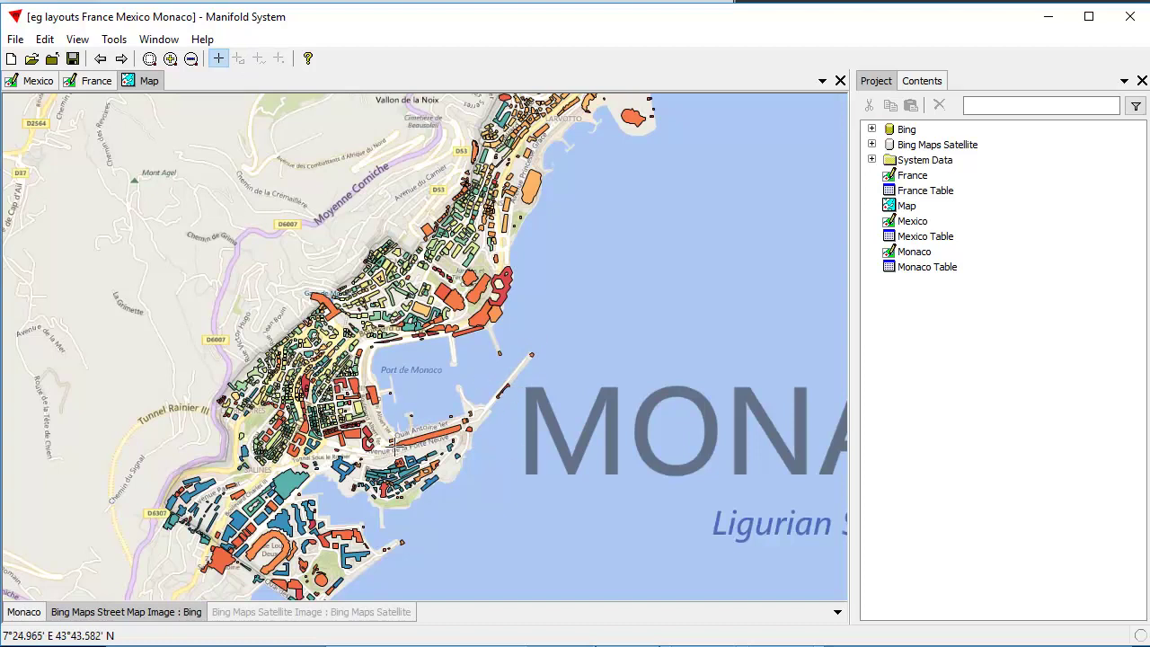
scroll(346, 476, "up", 4)
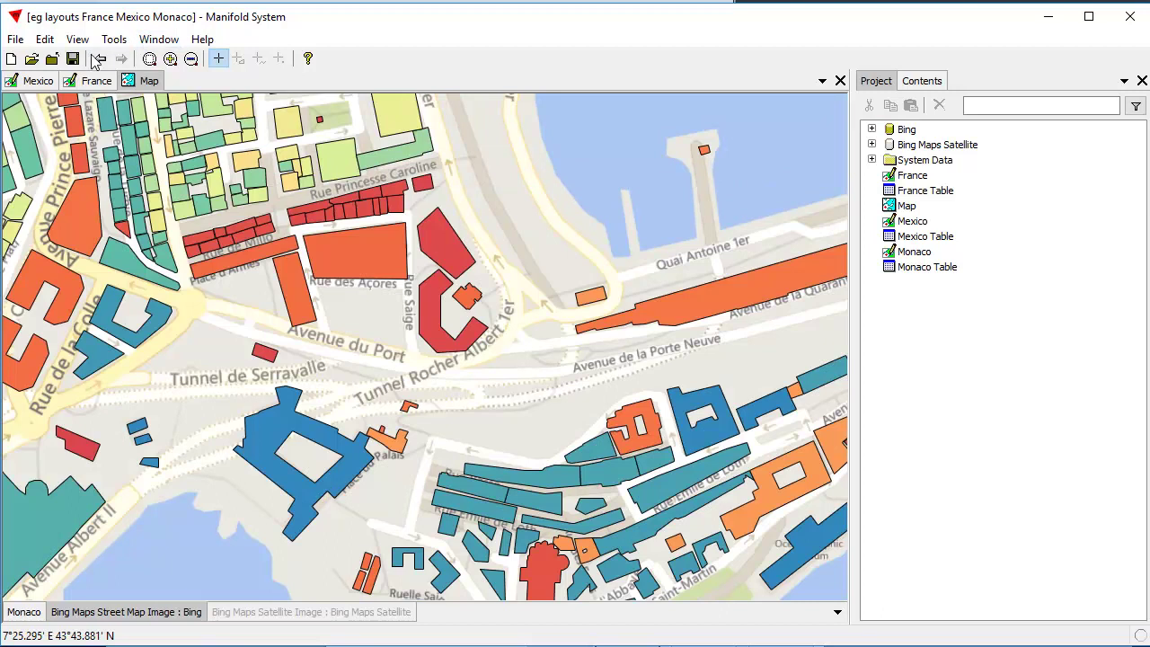
left_click(191, 616, "shift")
left_click(314, 618, "shift")
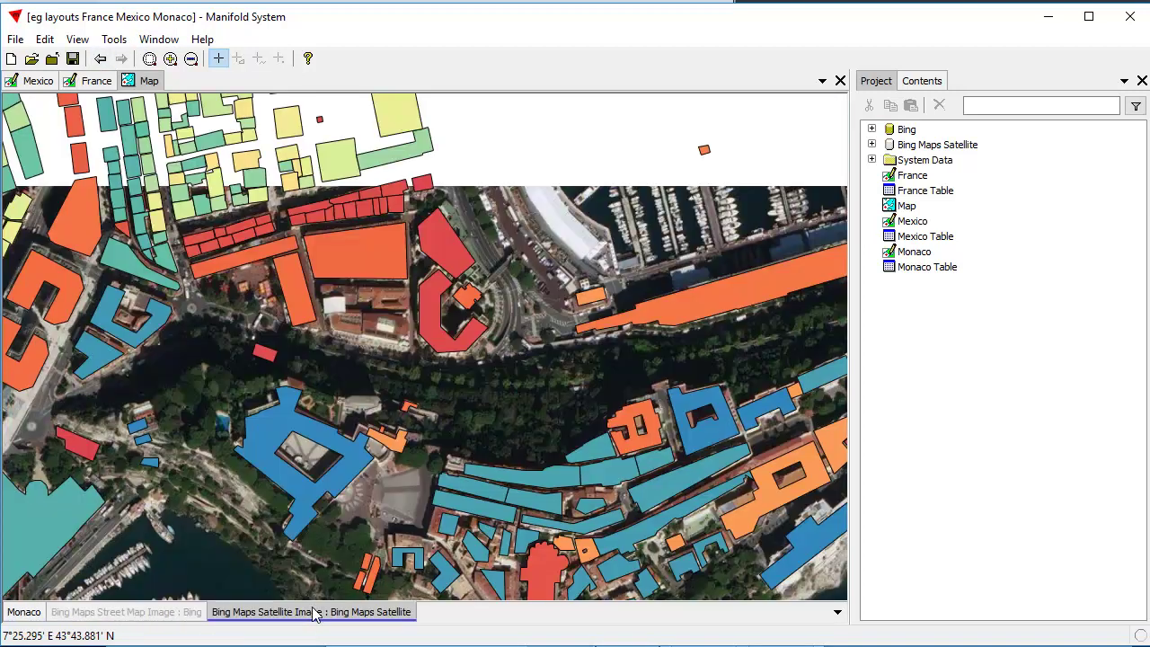
Return to the wide harbour view with the street basemap and the buildings layer active.
left_click_drag(408, 536, 422, 373)
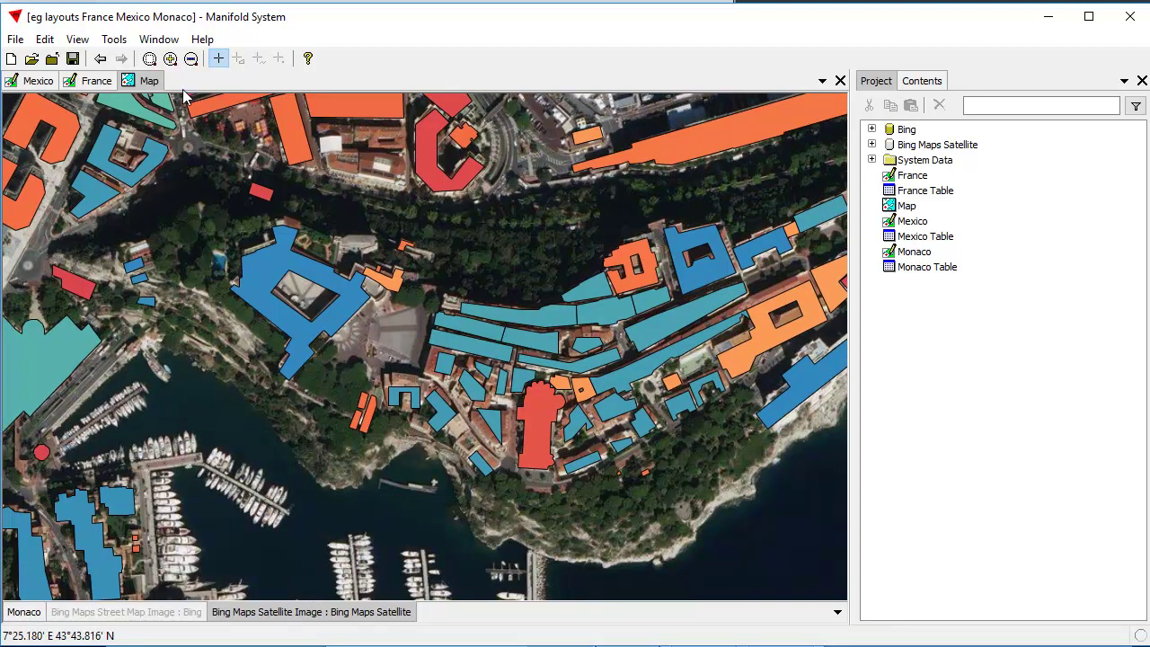
left_click(101, 59)
left_click(101, 58)
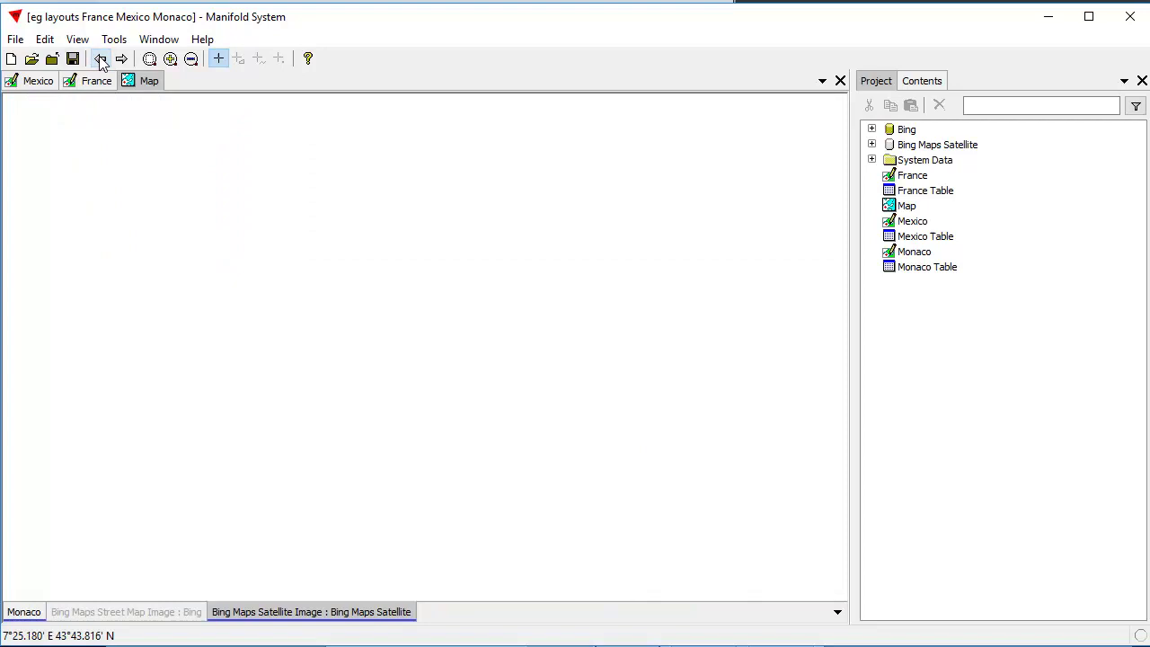
left_click(264, 614, "shift")
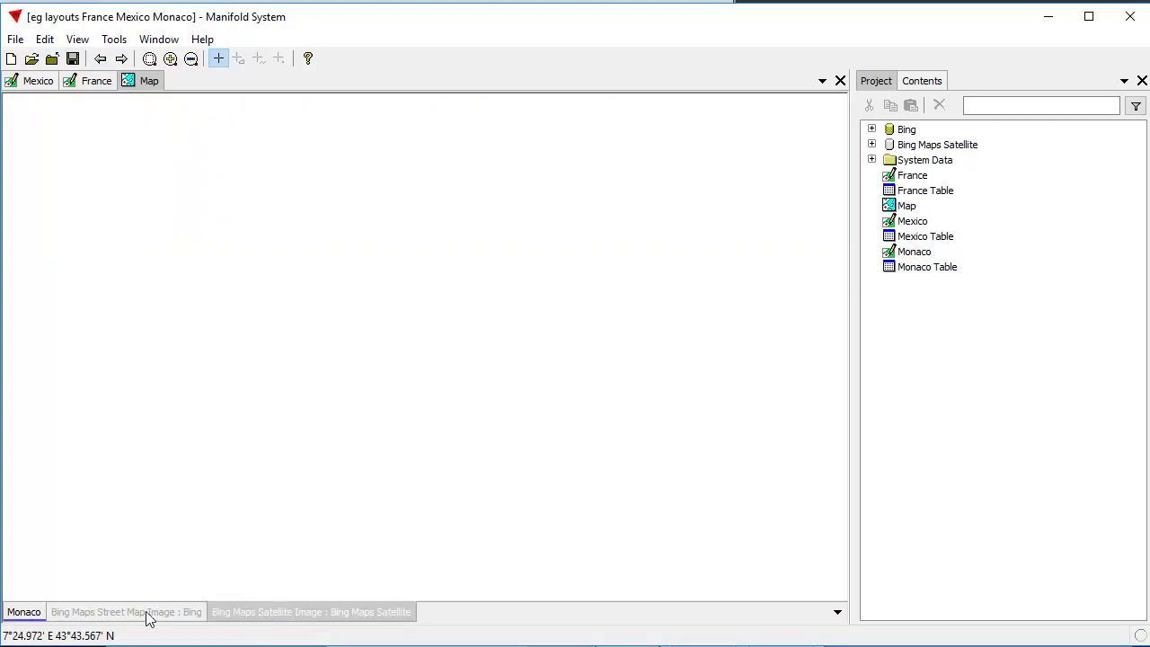
left_click(143, 614, "shift")
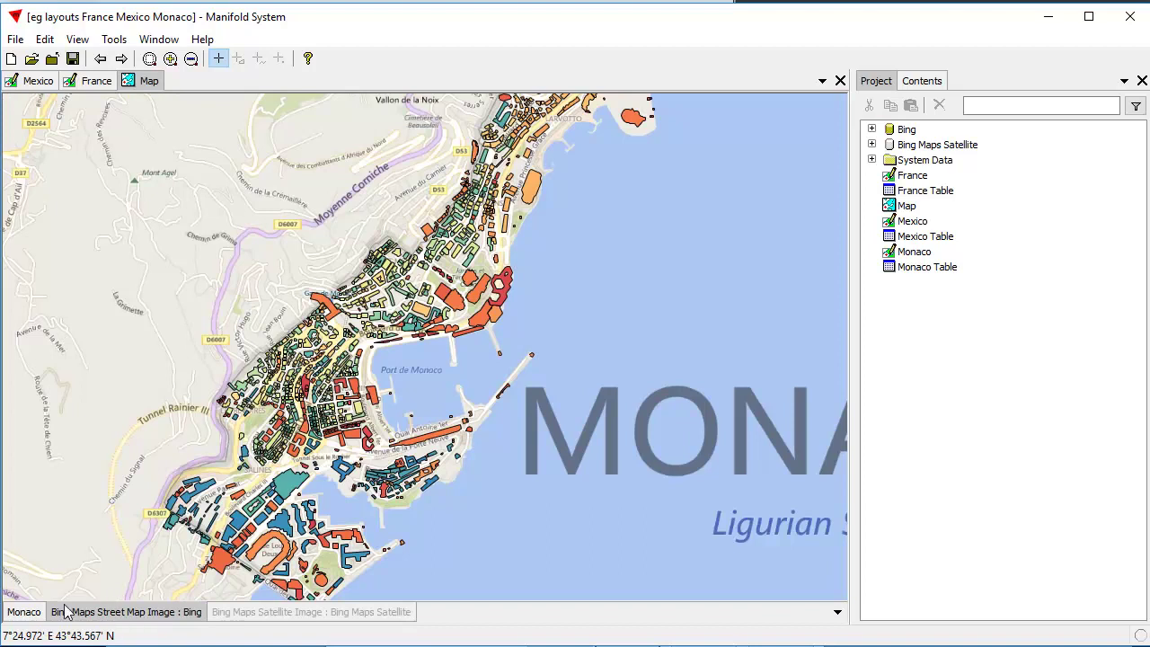
left_click(25, 615)
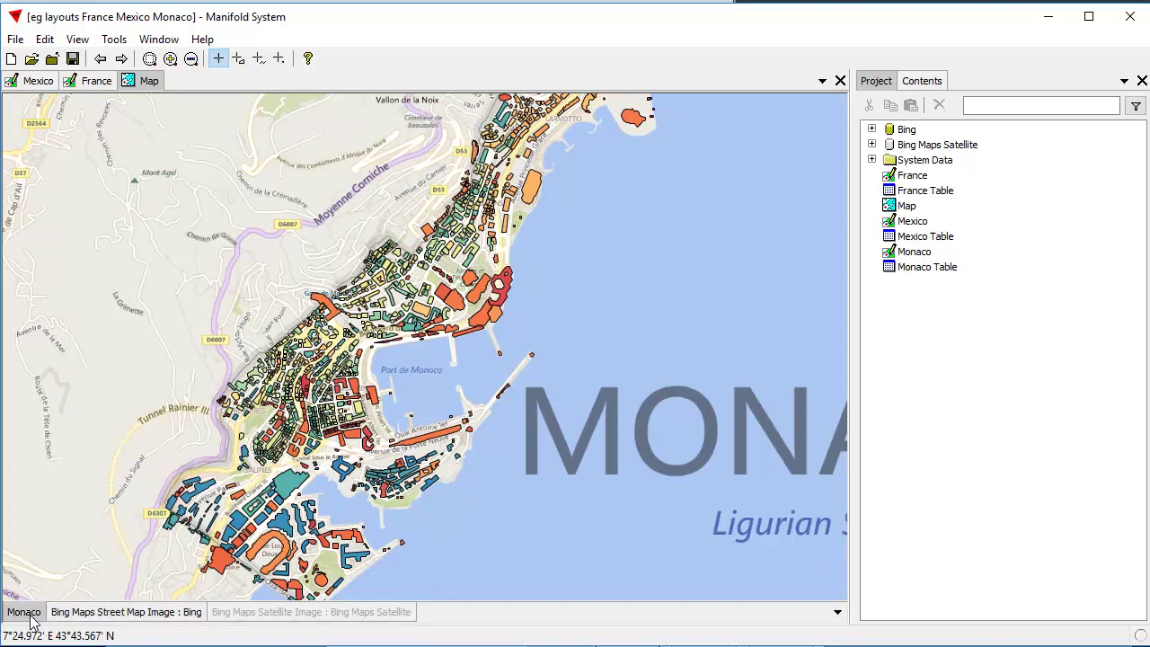
left_click(28, 84)
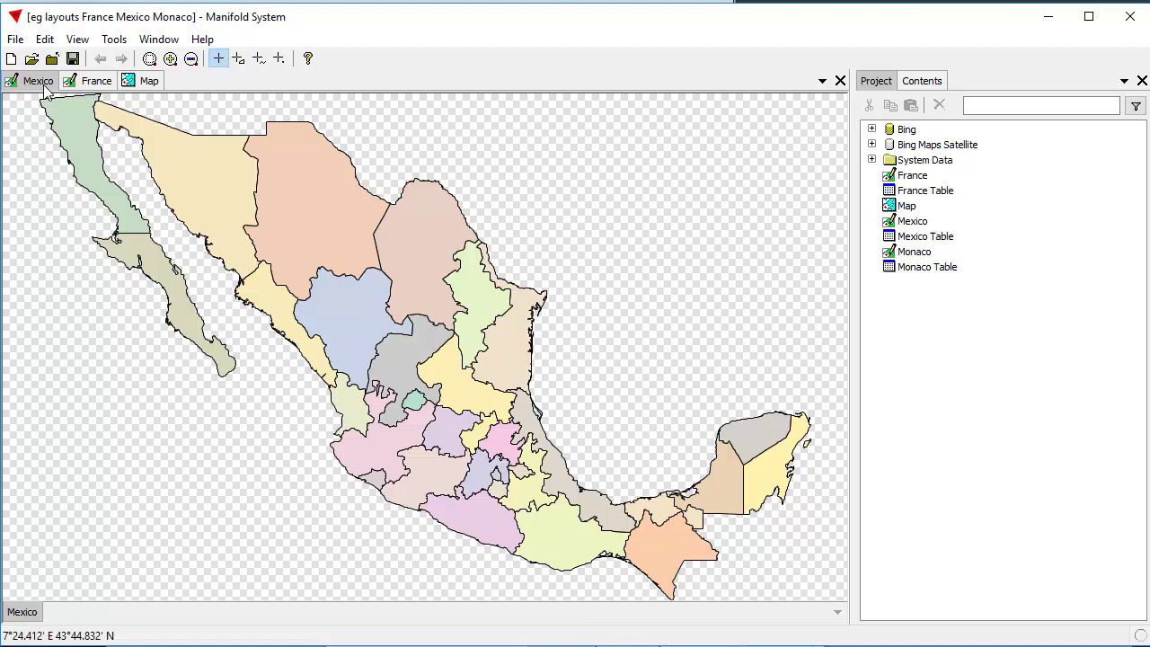
left_click(140, 83)
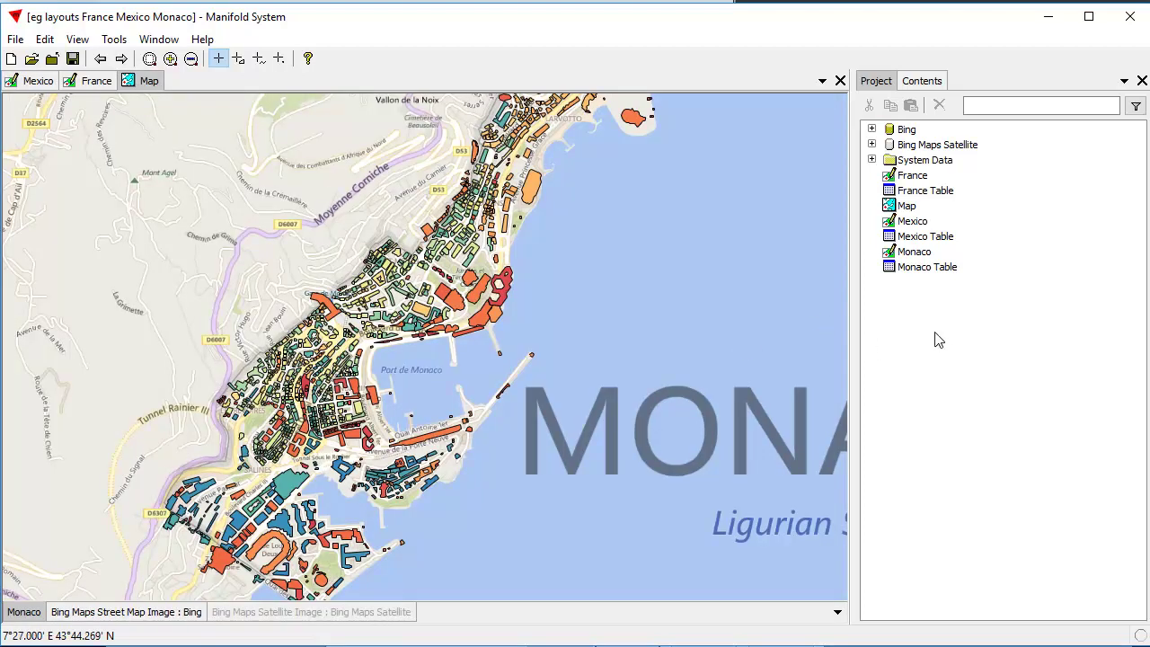
Create a new layout named Layout, open it, and fit its blank page to the window.
right_click(912, 316)
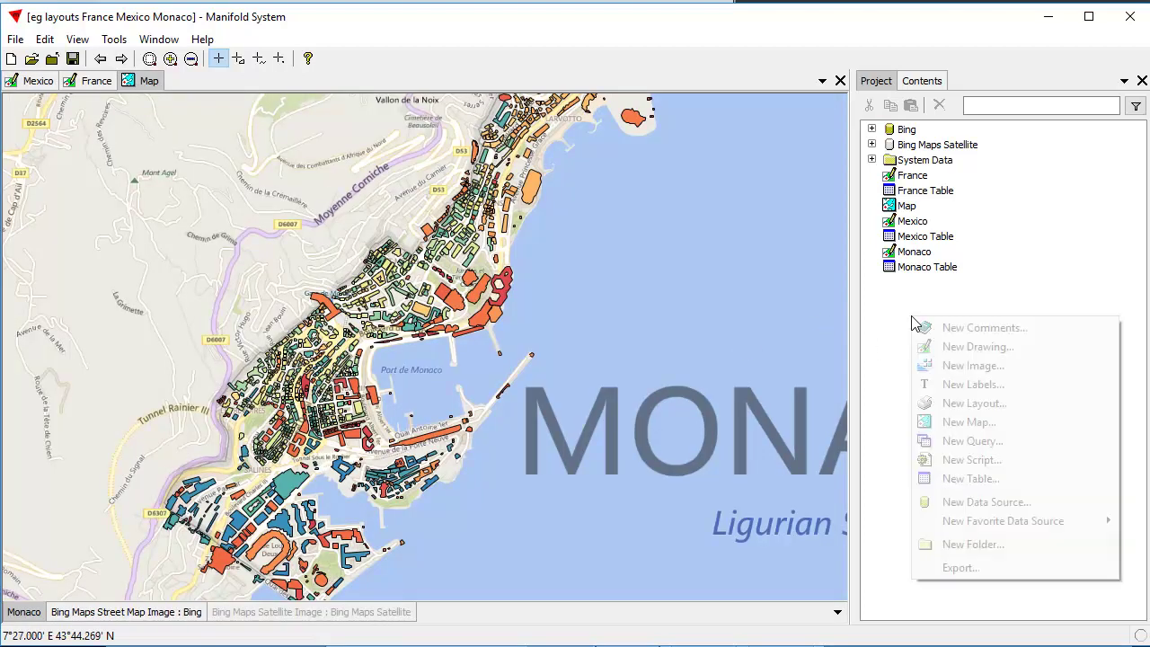
left_click(963, 406)
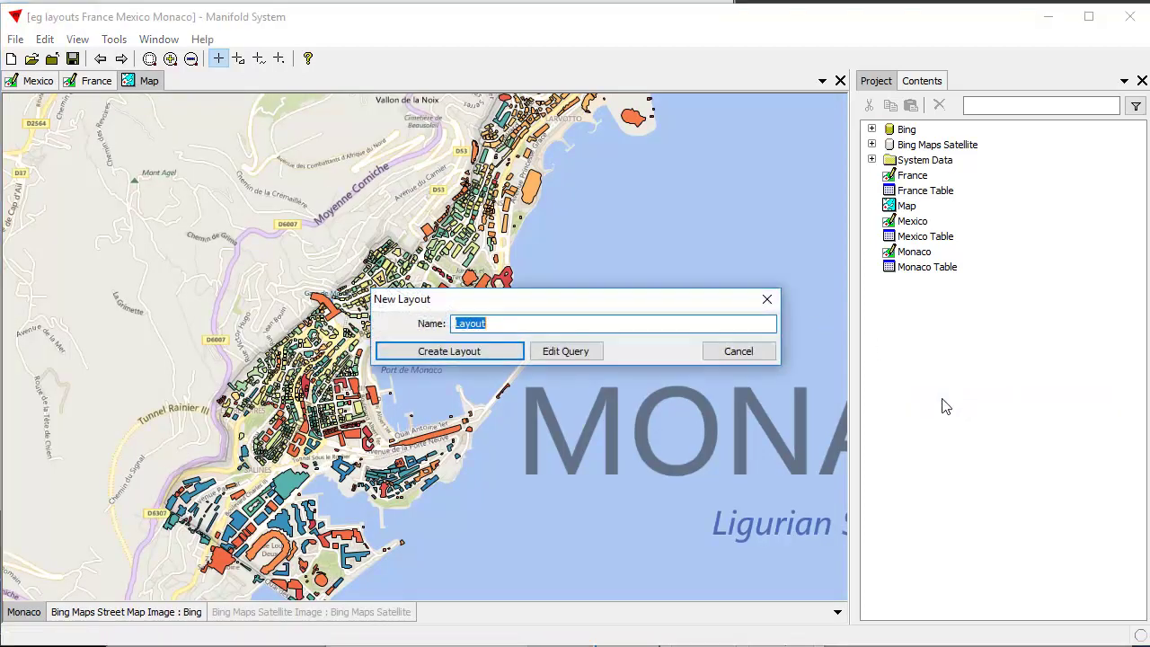
left_click(488, 349)
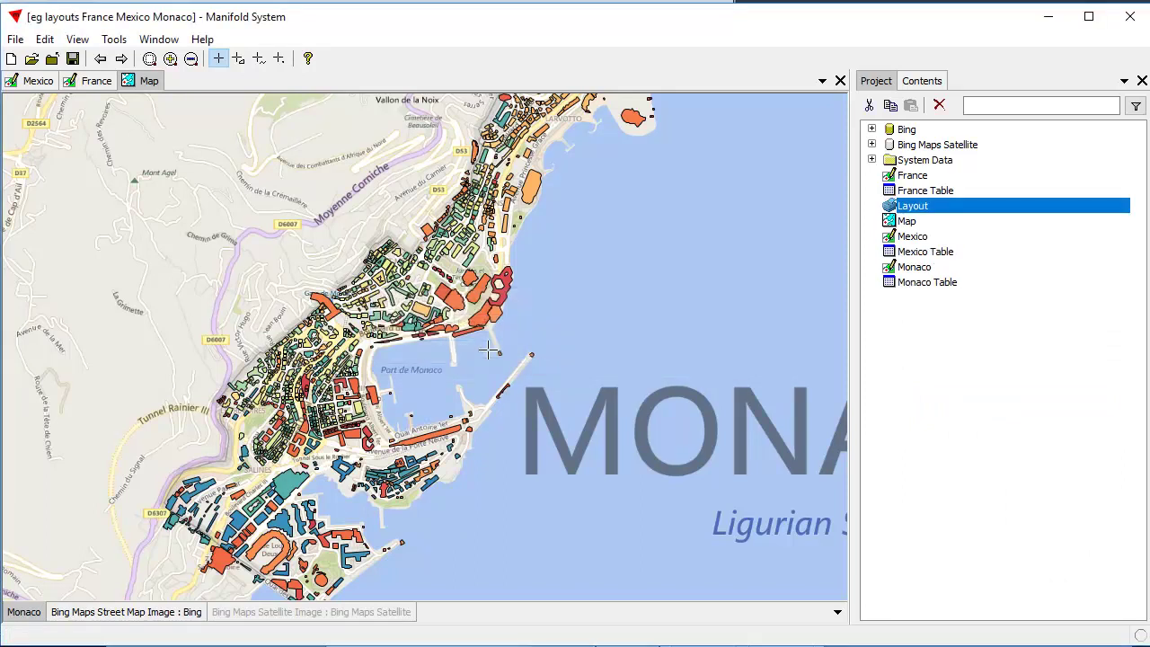
double_click(913, 207)
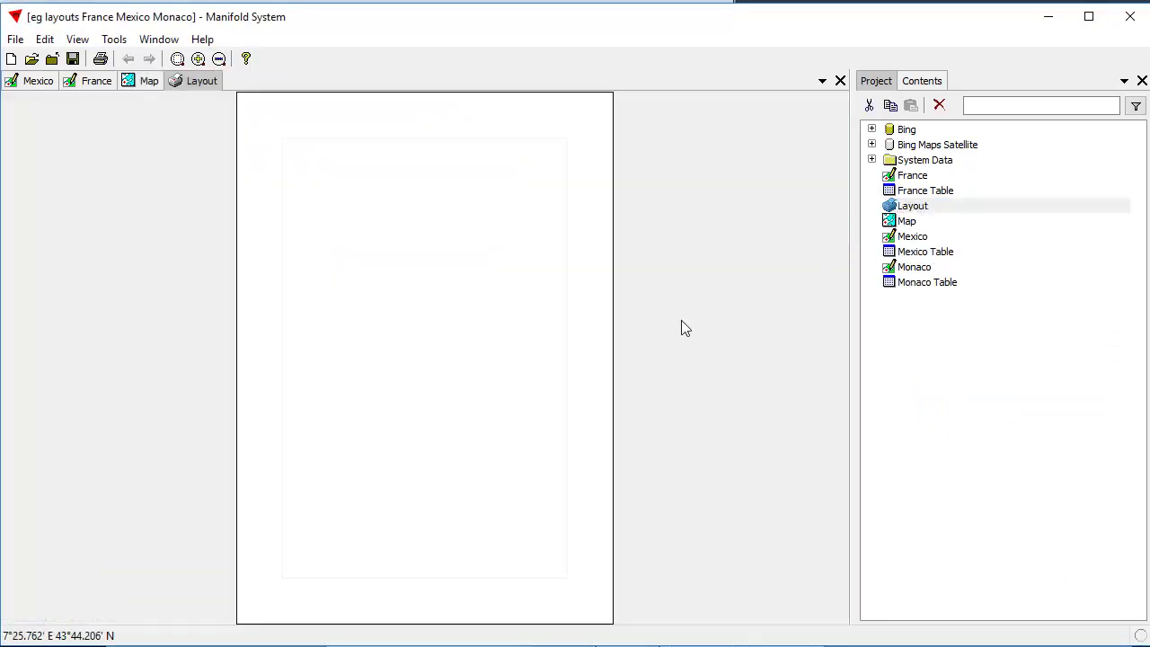
scroll(498, 287, "down", 2)
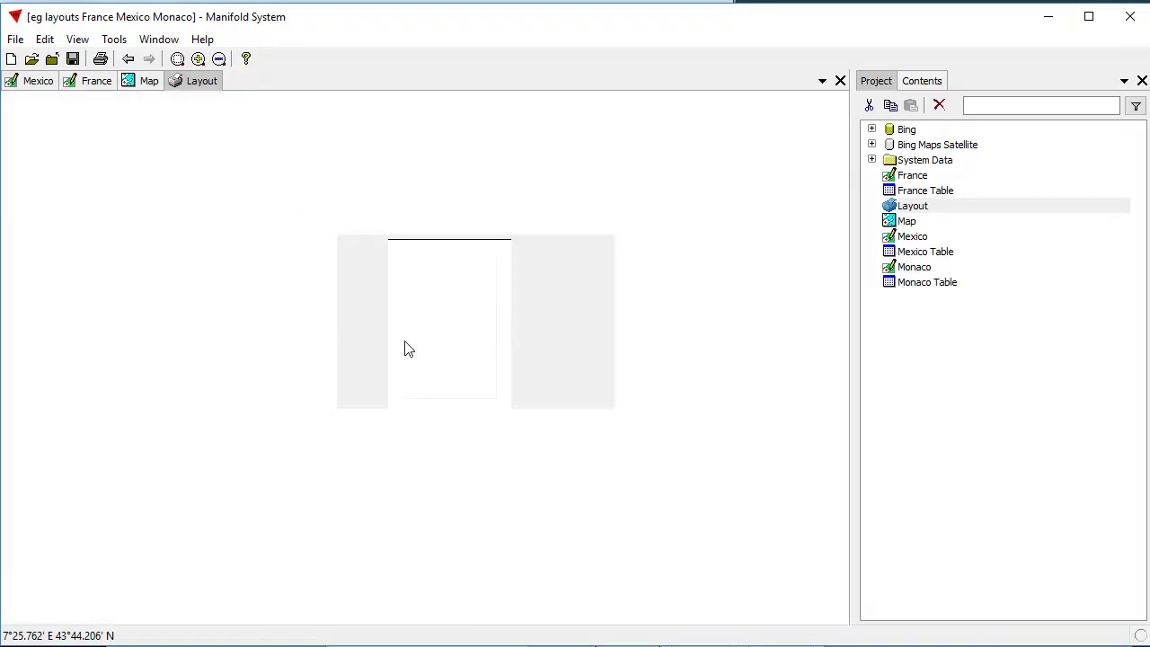
scroll(418, 329, "up", 1)
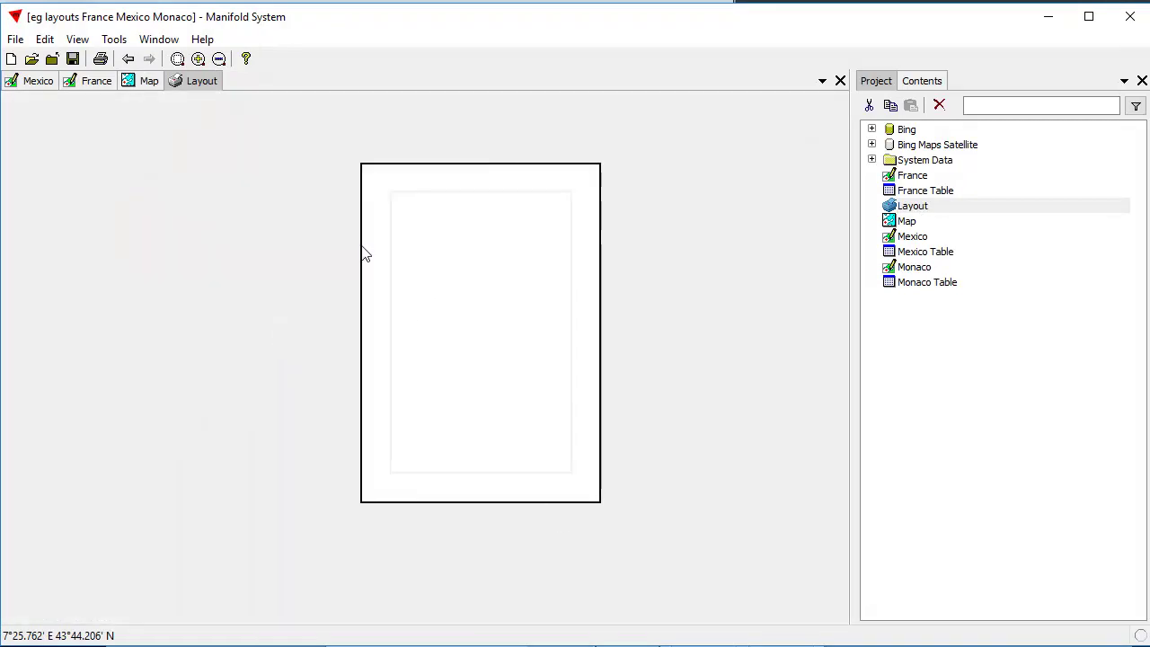
left_click(177, 58)
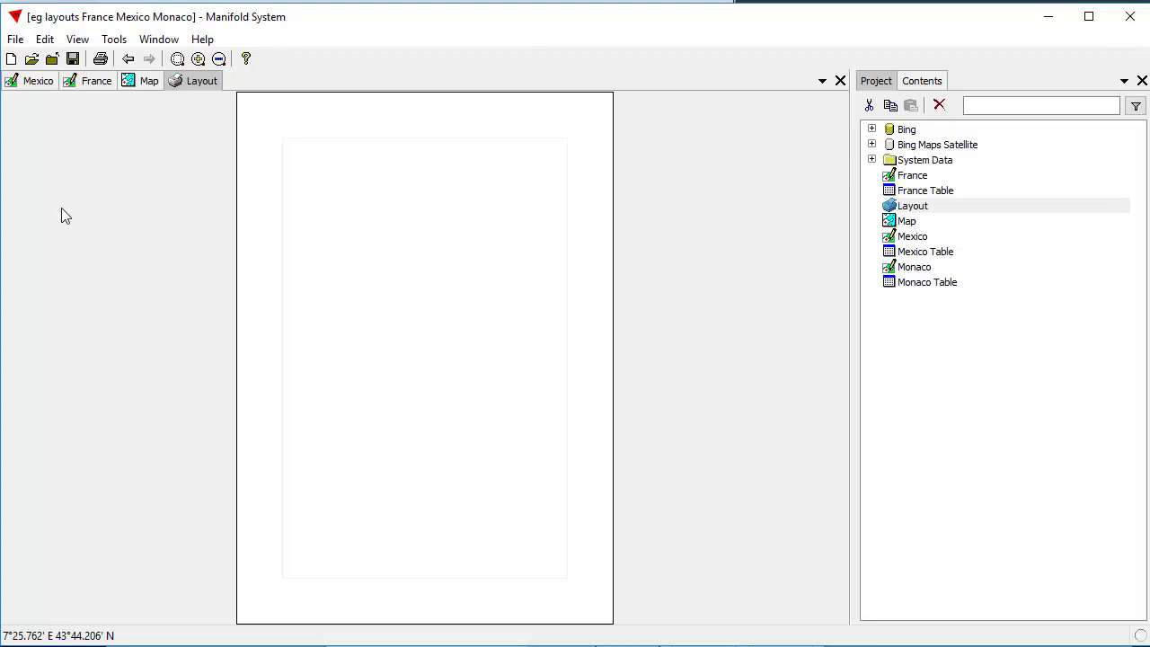
Set the page to A4 paper with 10 mm left, right, top and bottom margins.
left_click(16, 41)
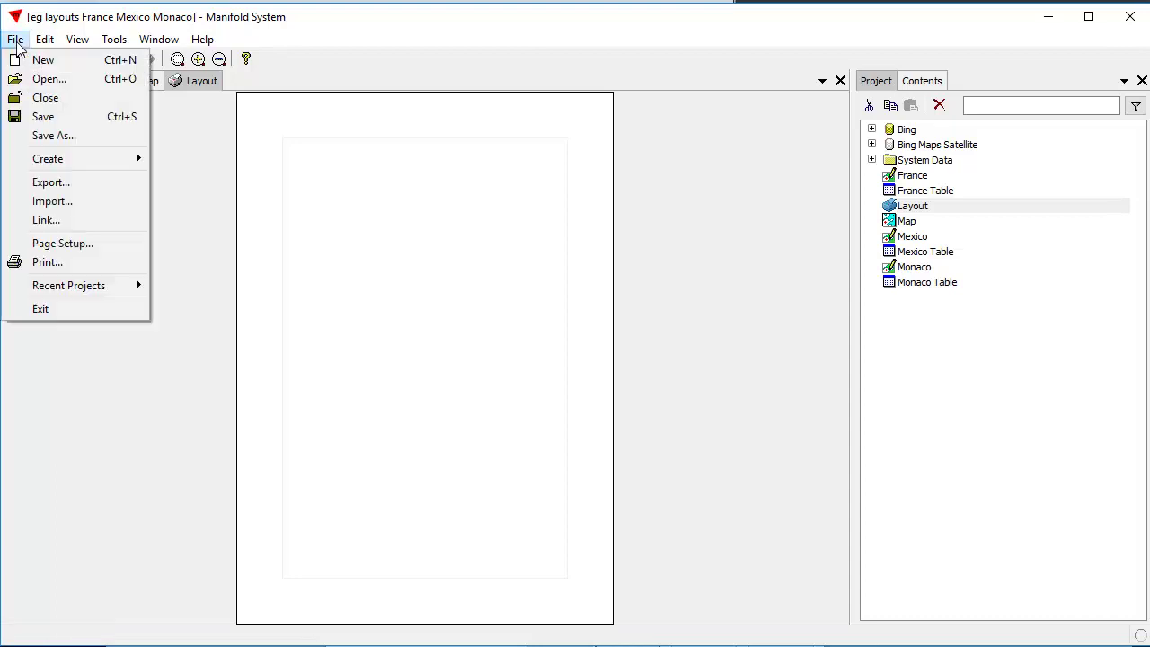
left_click(70, 242)
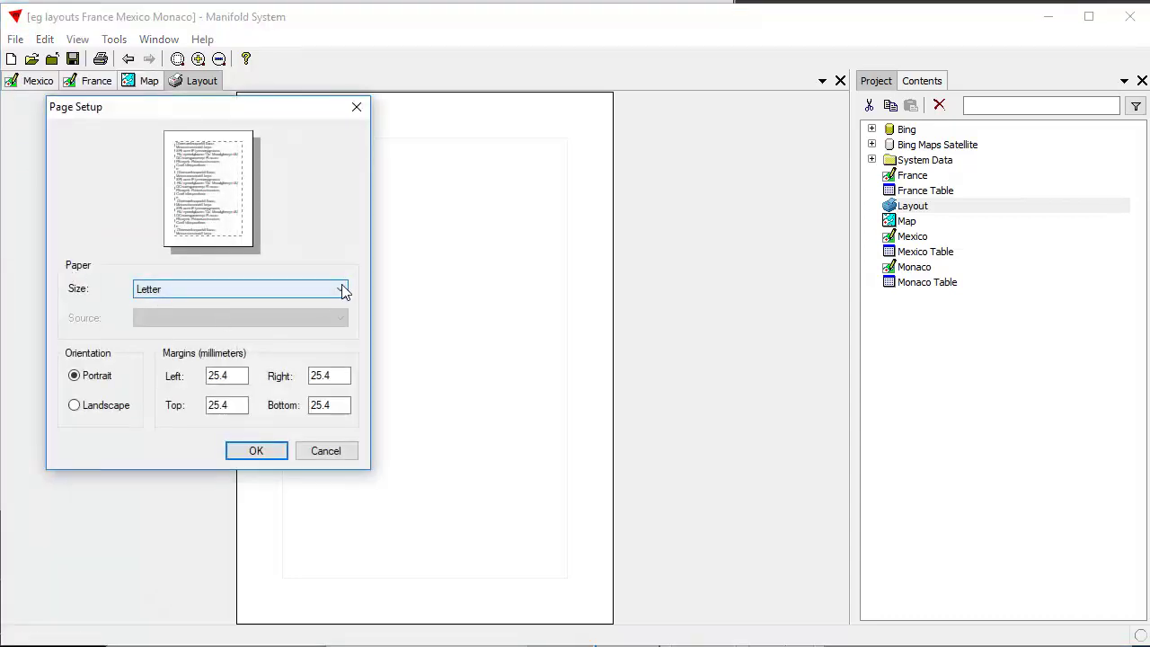
left_click(341, 289)
left_click(159, 314)
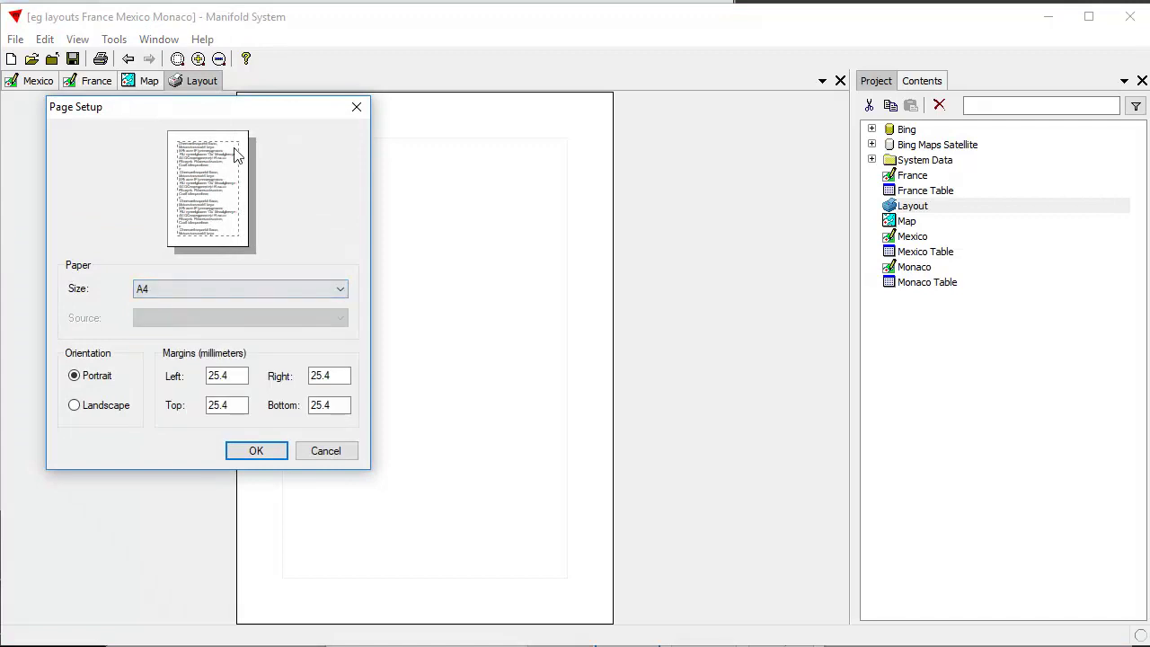
left_click_drag(224, 115, 218, 162)
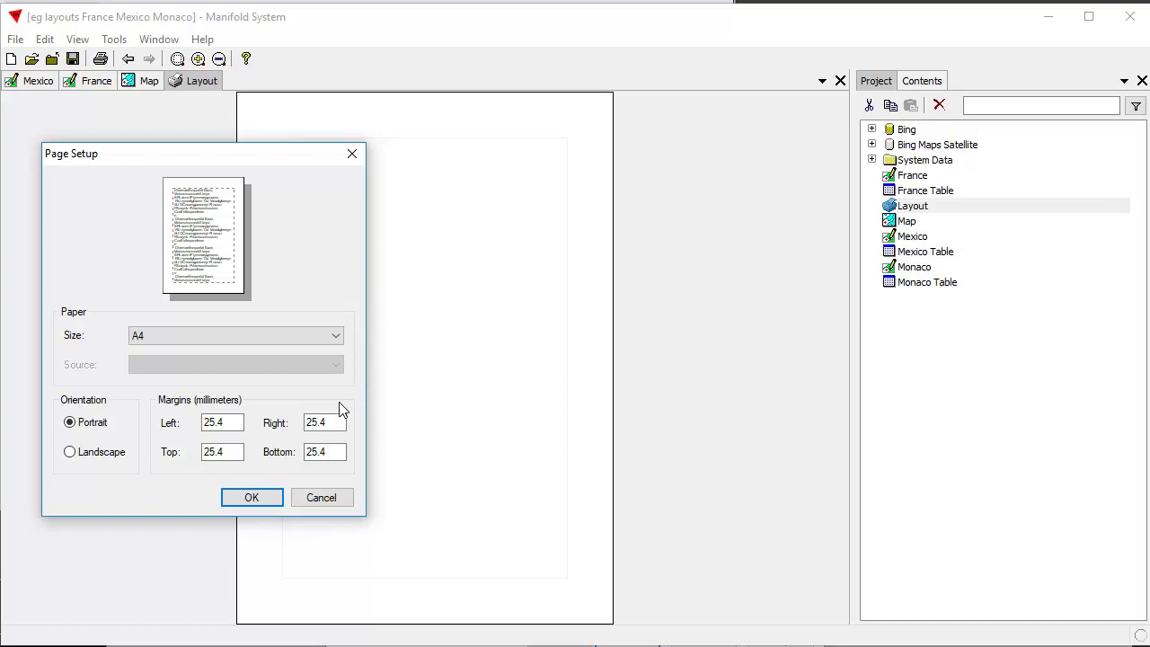
left_click_drag(230, 419, 169, 422)
type("10")
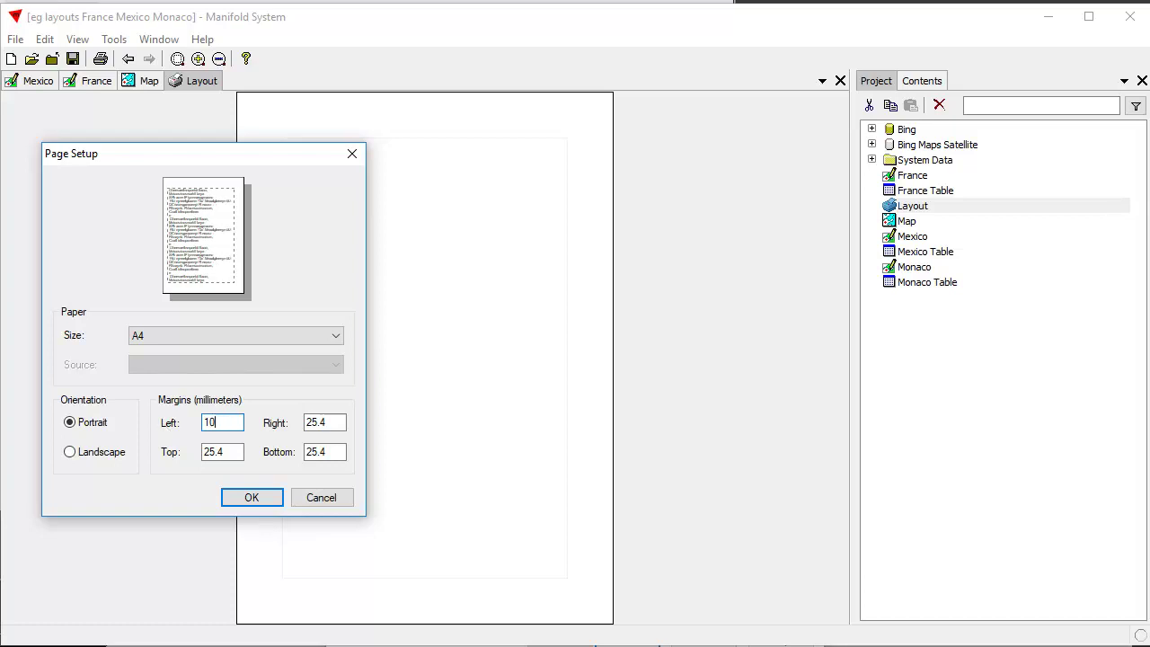
left_click_drag(212, 423, 152, 430)
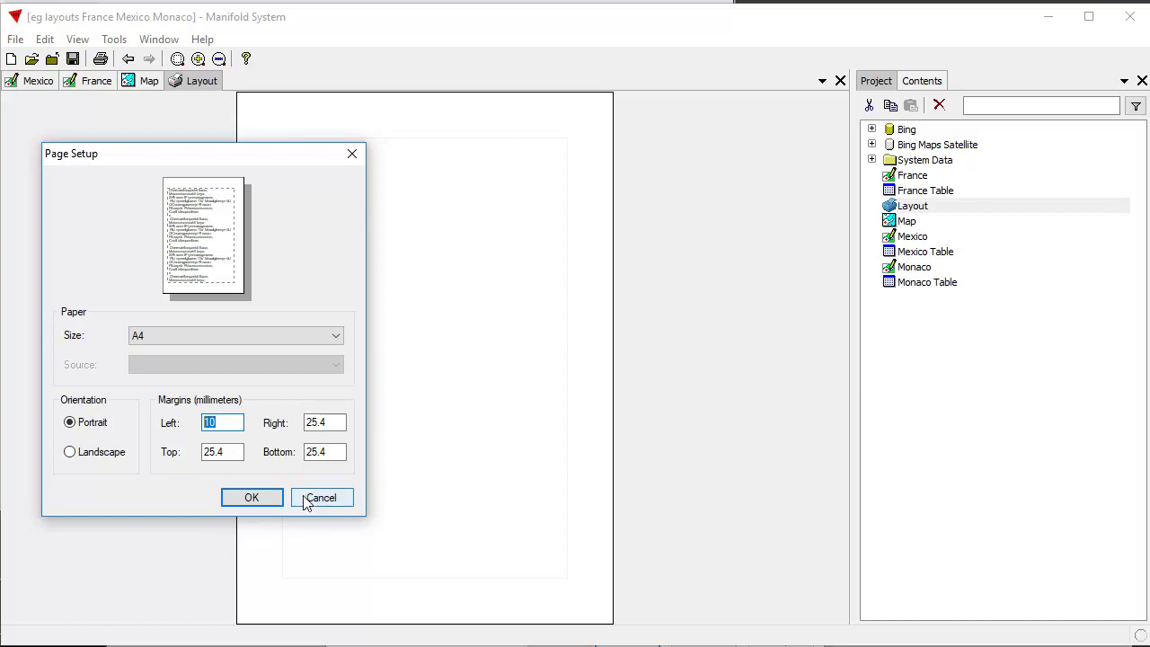
left_click_drag(226, 452, 159, 452)
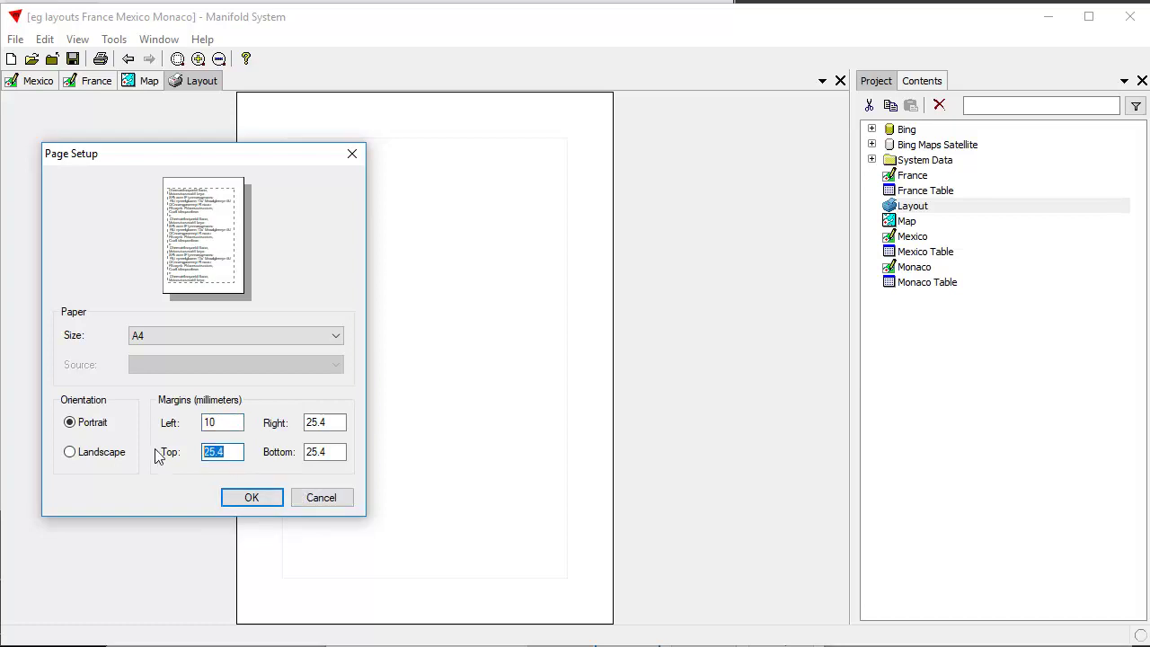
type("10")
left_click_drag(342, 423, 274, 458)
type("1010")
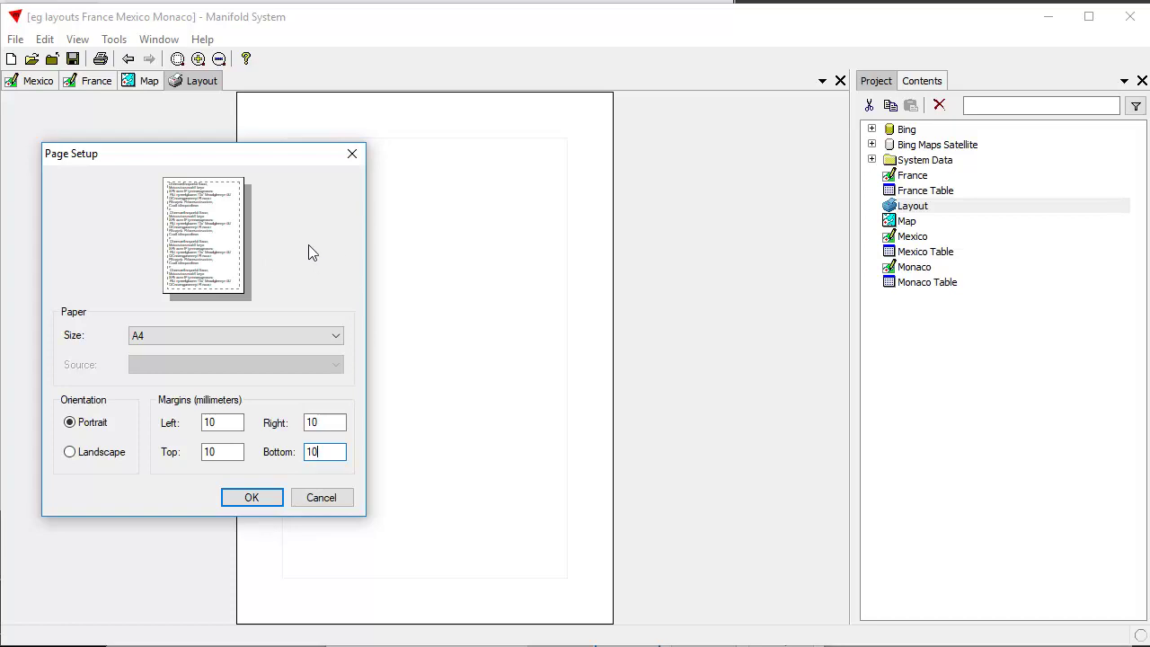
left_click(252, 498)
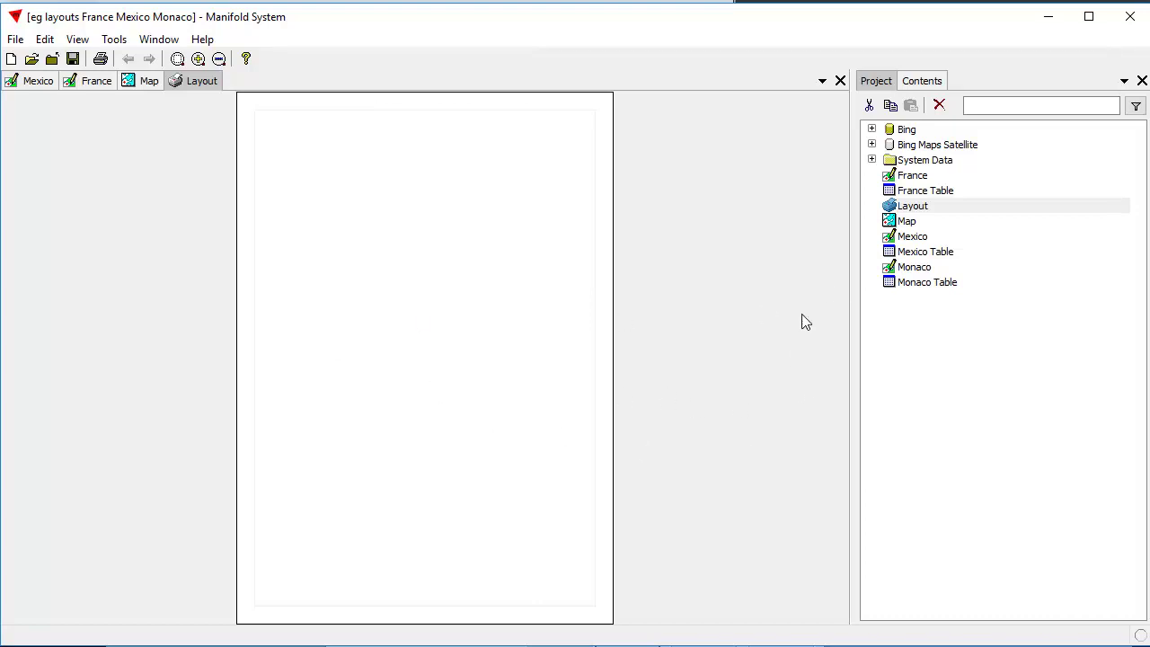
Place the Mexico drawing on the page and shrink its frame into the lower-left.
left_click(905, 237)
left_click_drag(395, 282, 396, 282)
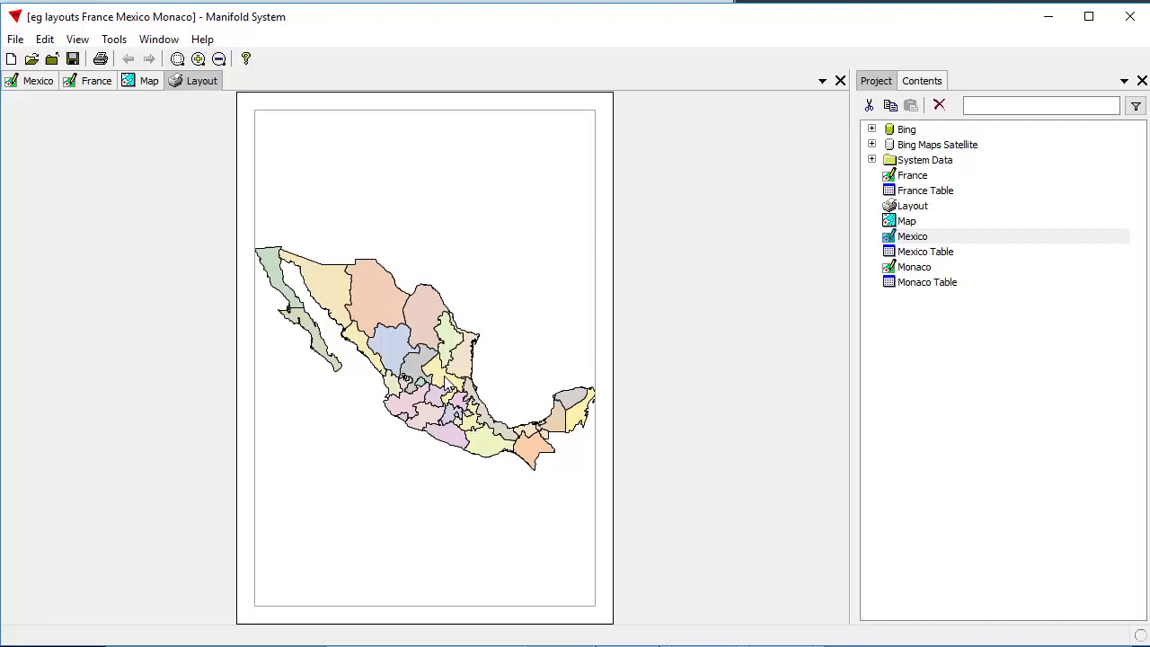
left_click(513, 277)
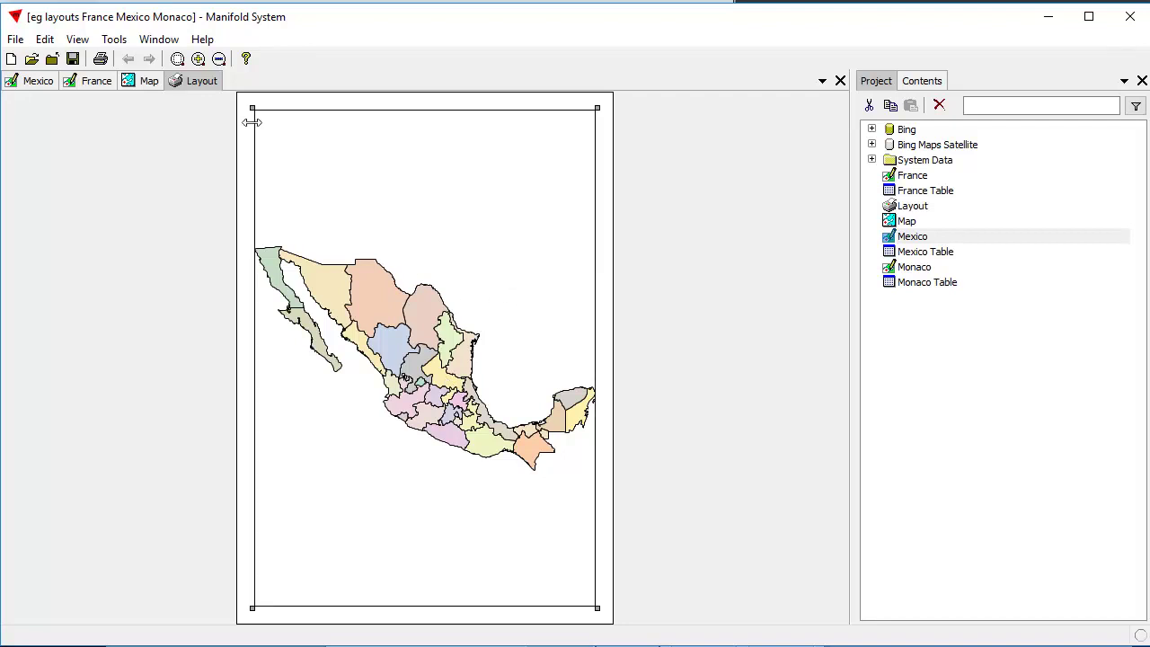
left_click_drag(253, 109, 296, 344)
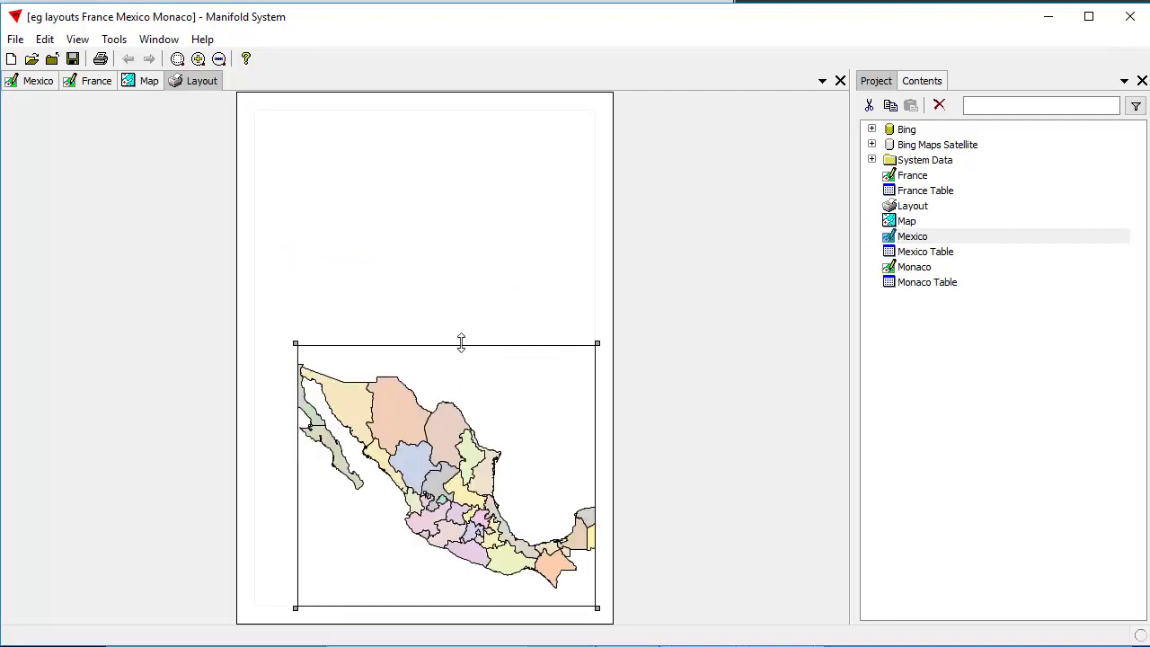
left_click_drag(461, 343, 462, 420)
left_click_drag(592, 482, 479, 473)
left_click_drag(482, 420, 542, 391)
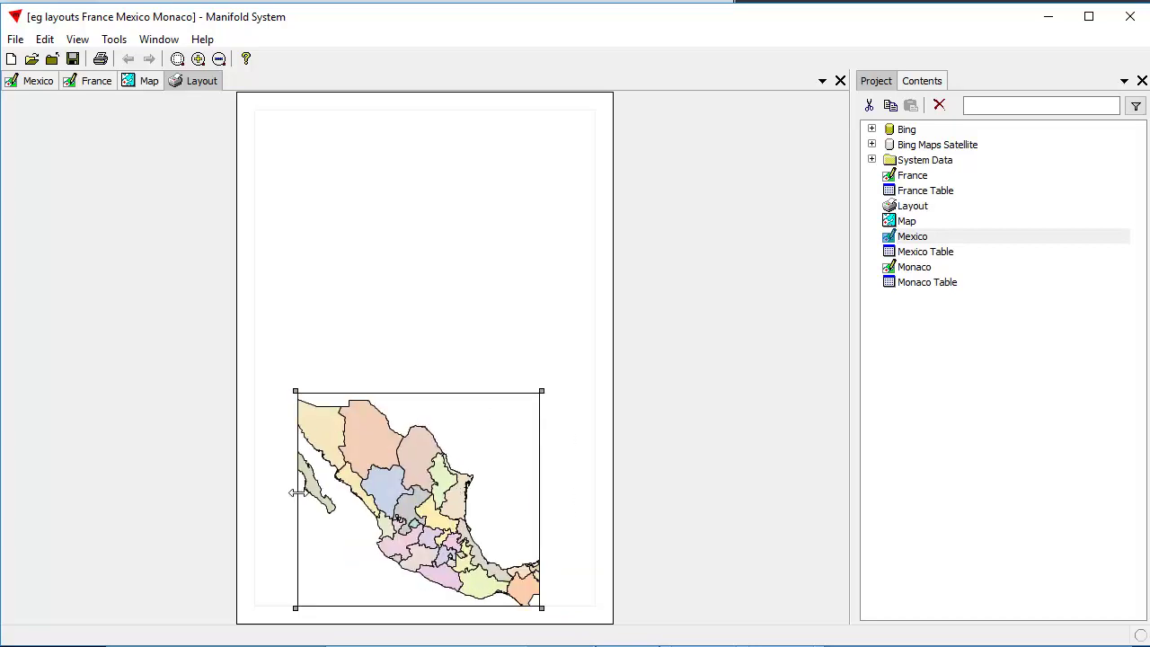
left_click_drag(297, 492, 252, 490)
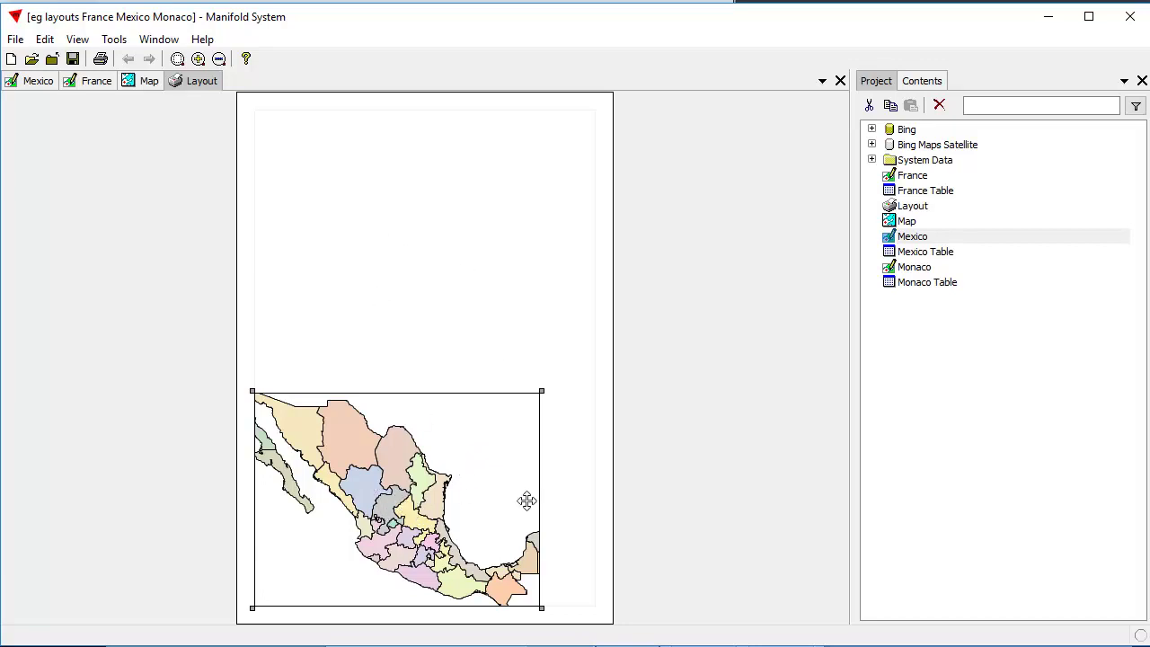
left_click_drag(481, 398, 421, 362)
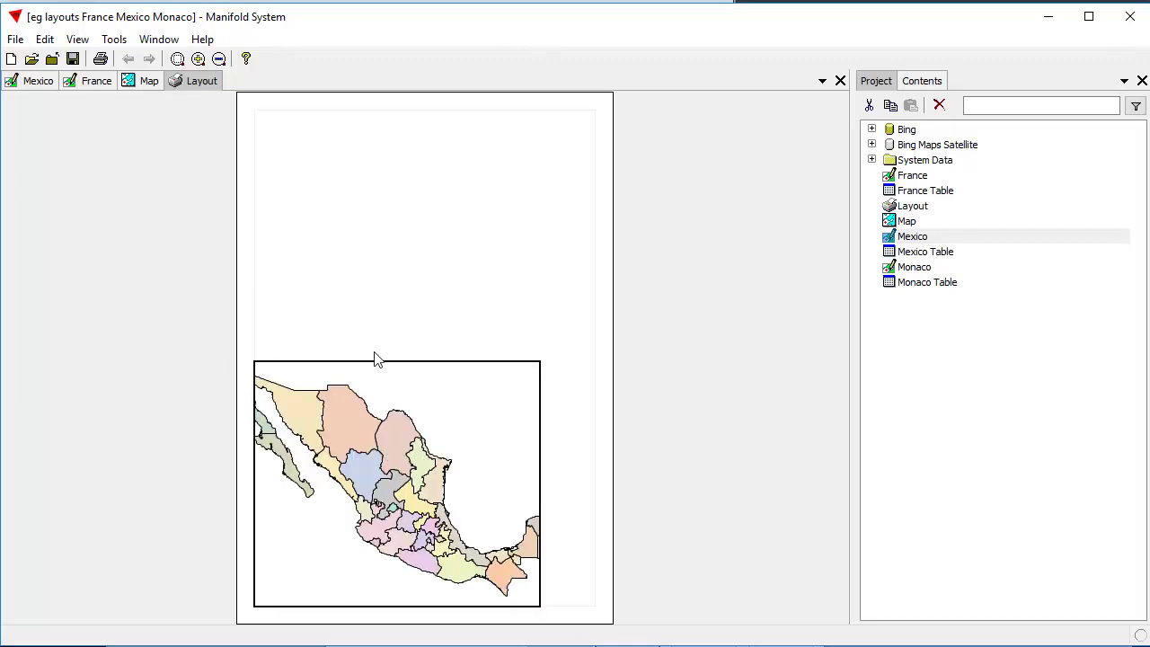
Zoom the frame's map to fit all of Mexico and lower its top edge slightly.
scroll(430, 488, "down", 1)
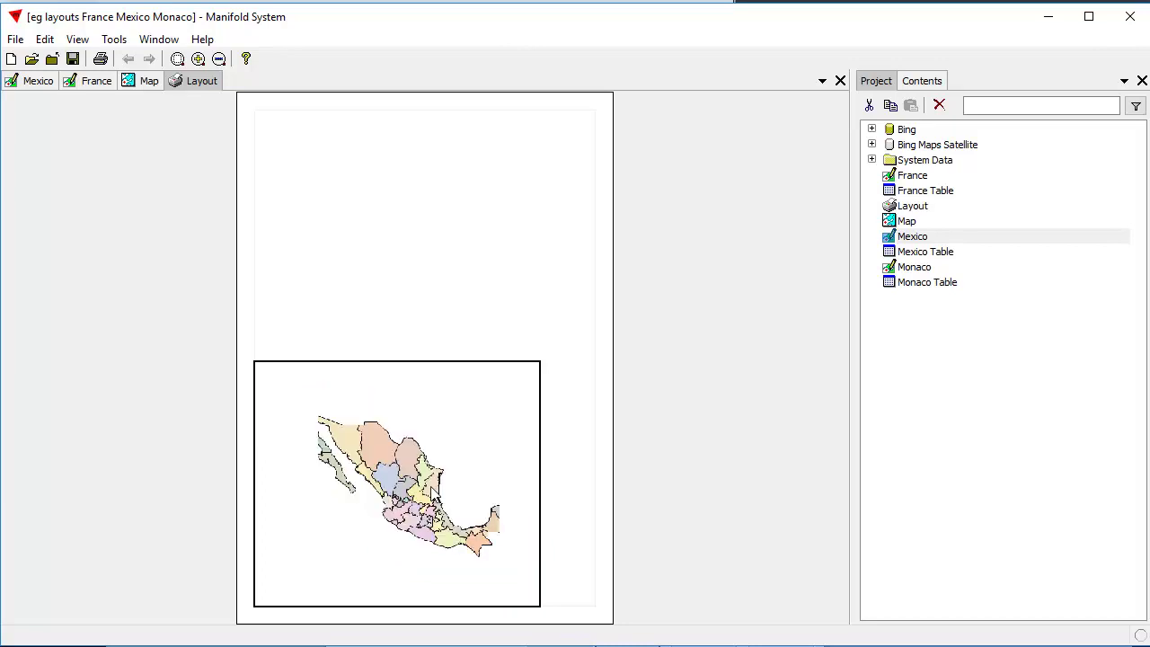
scroll(430, 488, "up", 3)
scroll(430, 488, "down", 3)
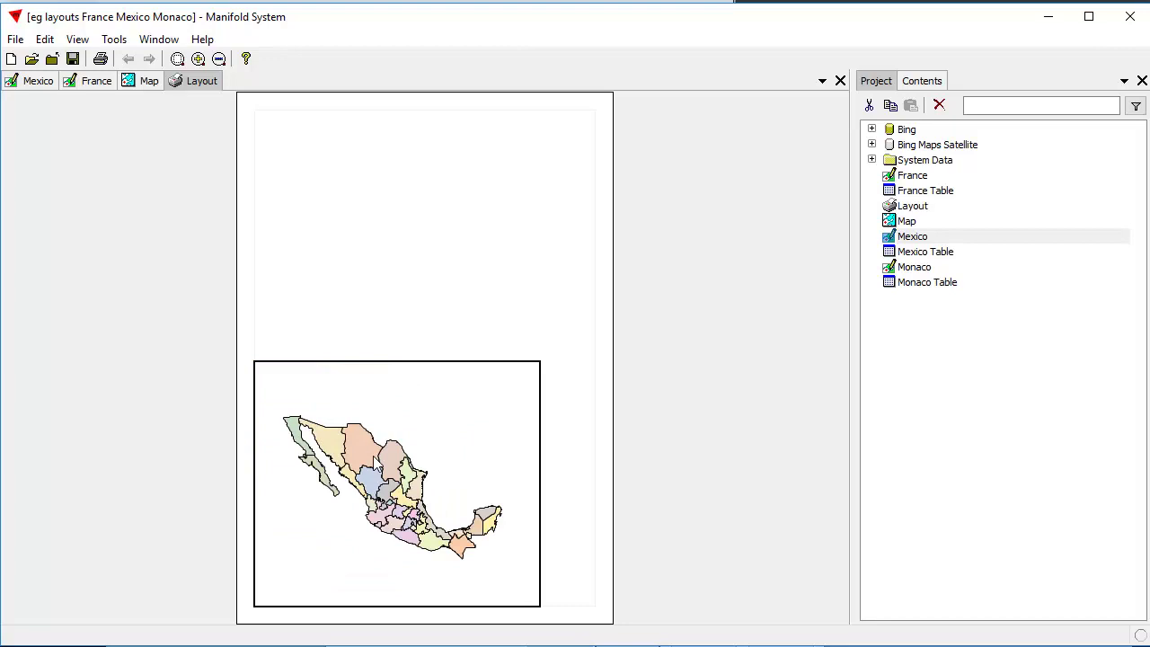
left_click_drag(278, 404, 508, 575)
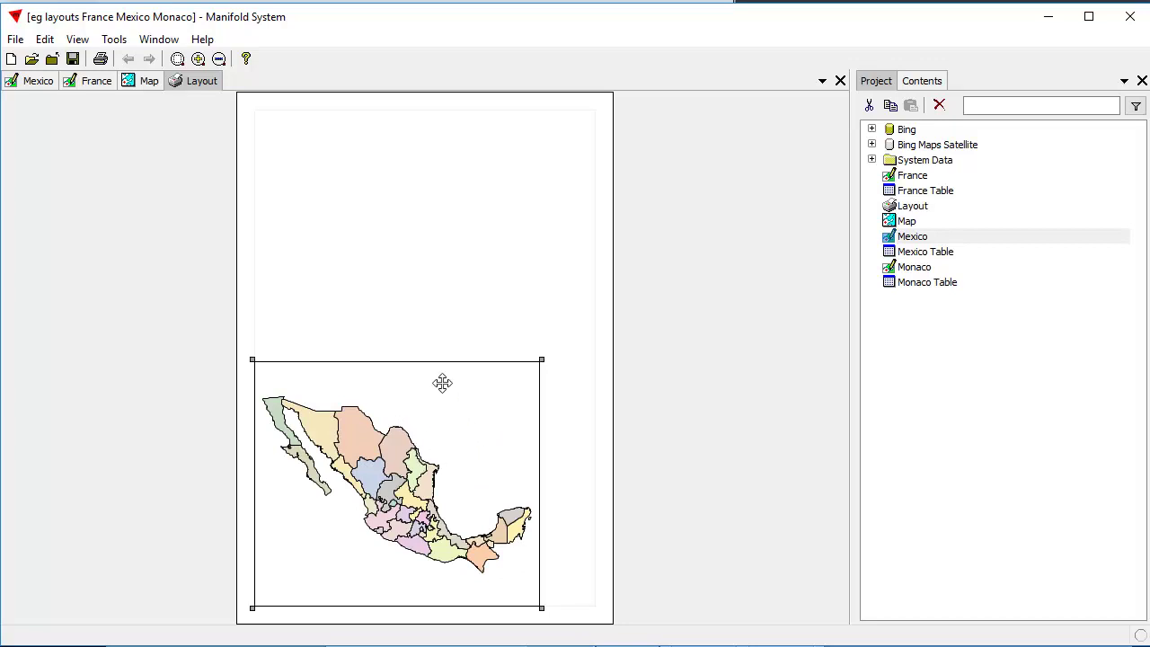
left_click_drag(426, 360, 426, 404)
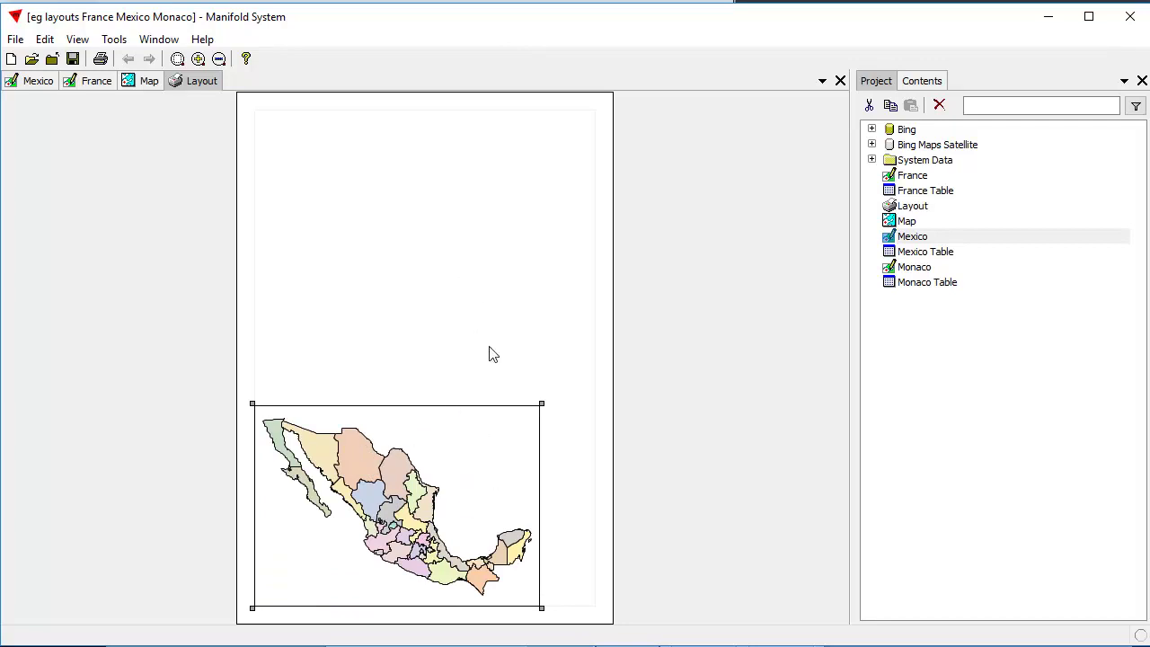
left_click(474, 312)
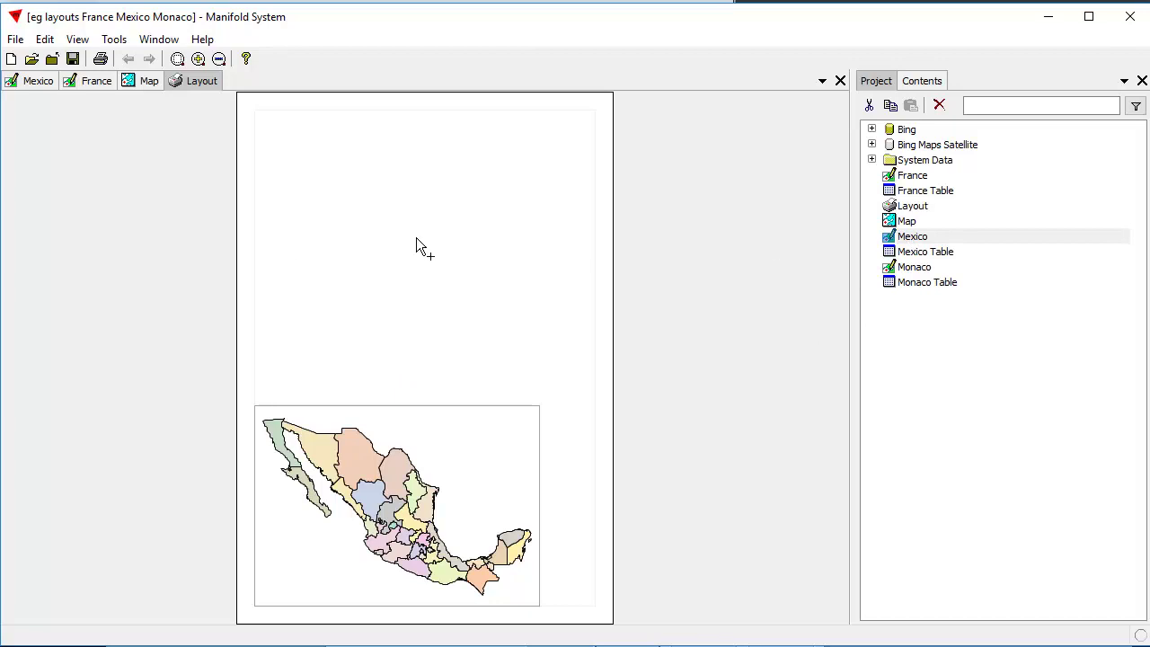
Drop a second Mexico frame on the page and resize it into a small box at right above the first.
left_click_drag(416, 237, 421, 239)
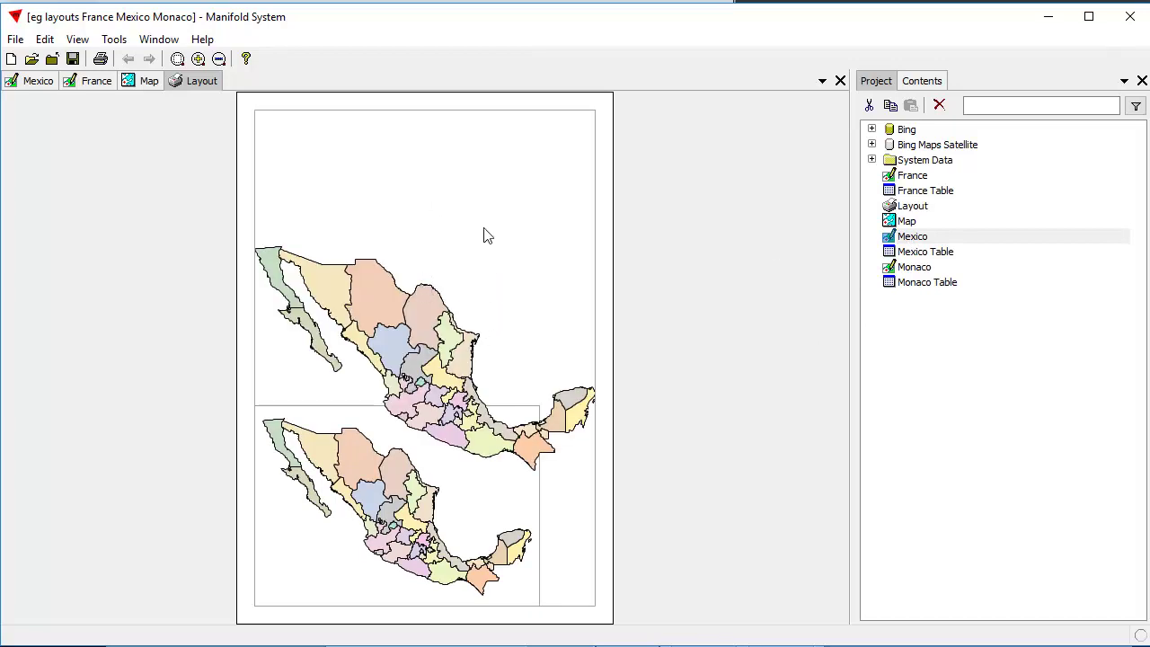
left_click(530, 214)
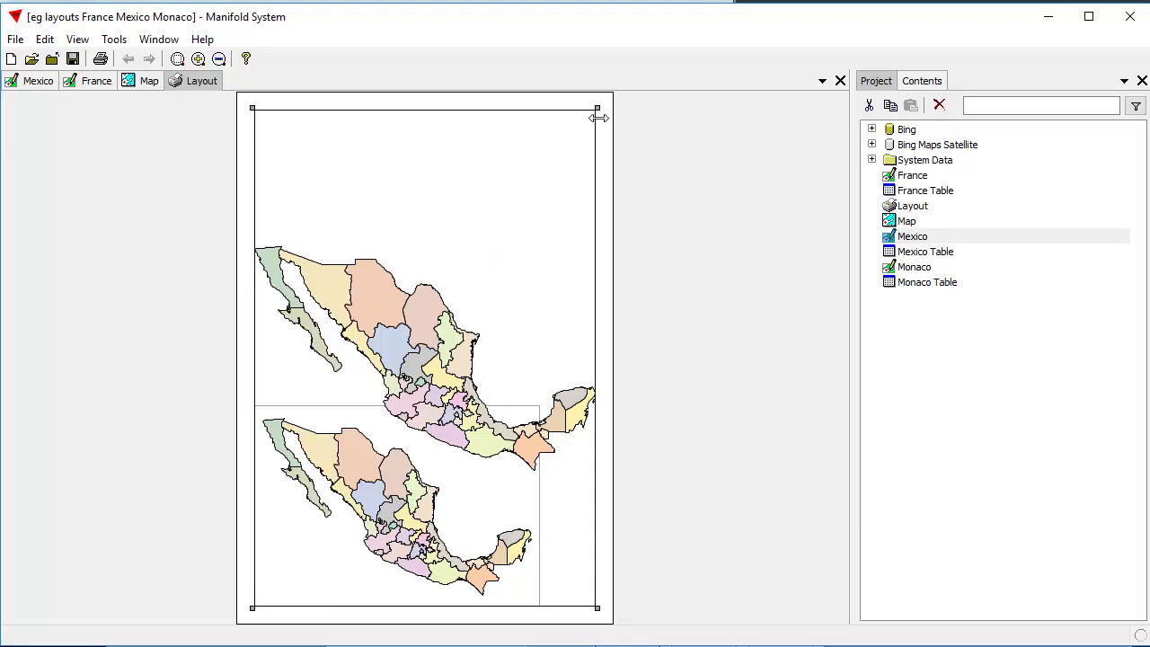
left_click_drag(595, 107, 547, 224)
left_click_drag(469, 295, 492, 335)
left_click_drag(457, 386, 447, 356)
left_click_drag(444, 402, 476, 309)
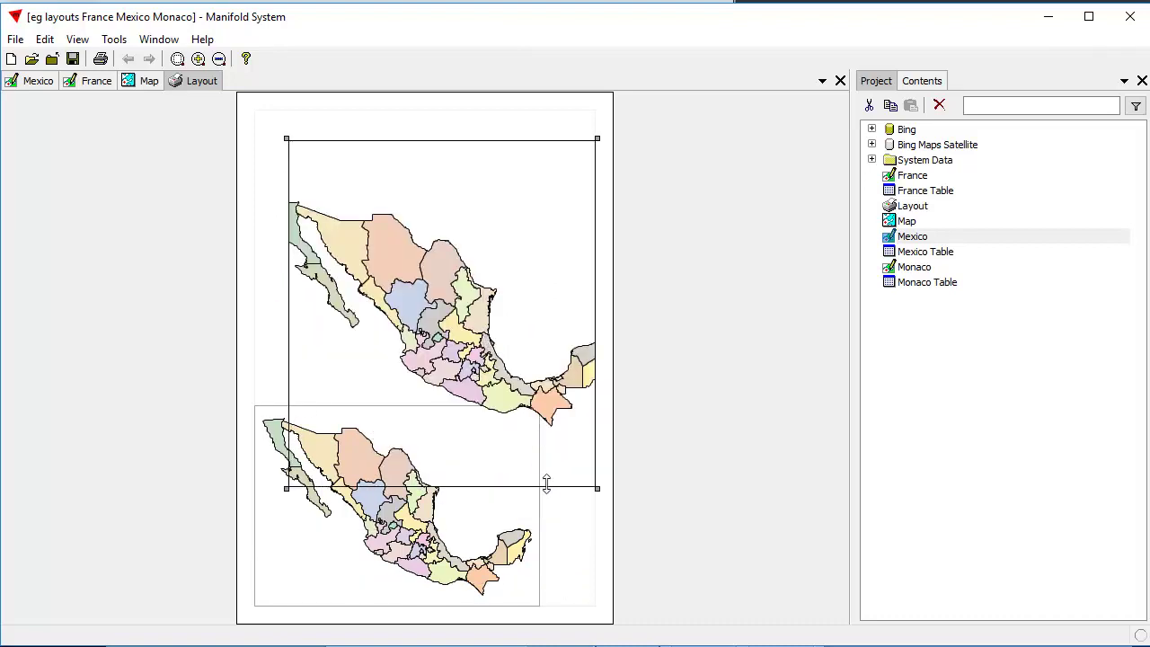
left_click_drag(286, 488, 413, 303)
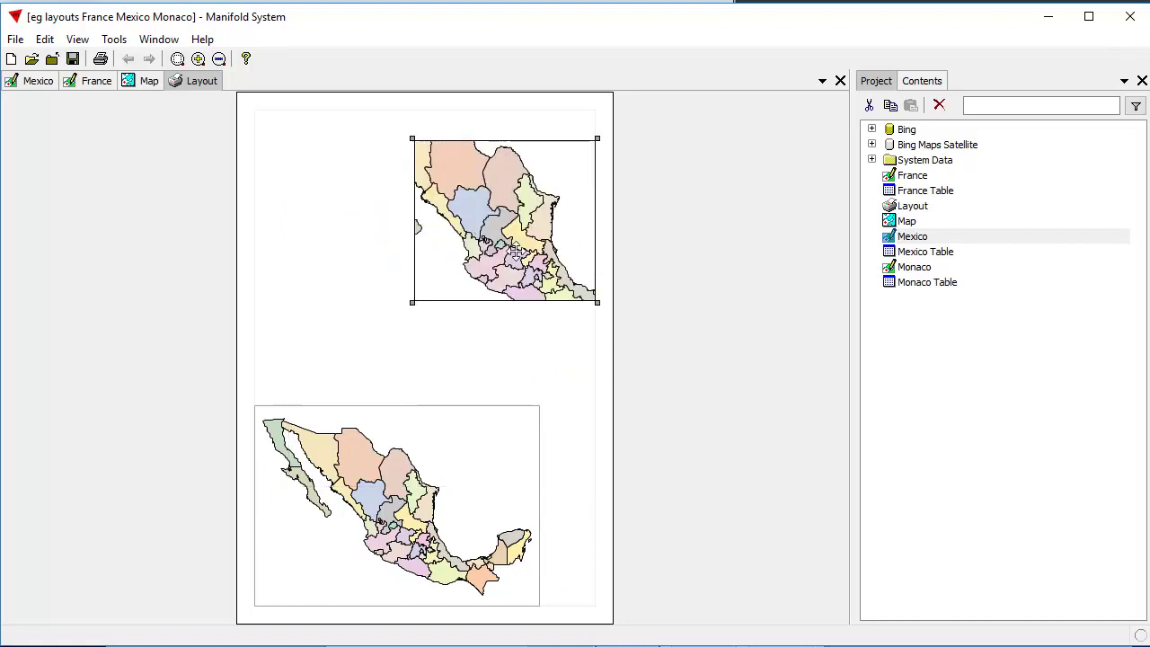
left_click_drag(462, 184, 469, 354)
left_click_drag(598, 472, 541, 453)
left_click_drag(453, 372, 488, 411)
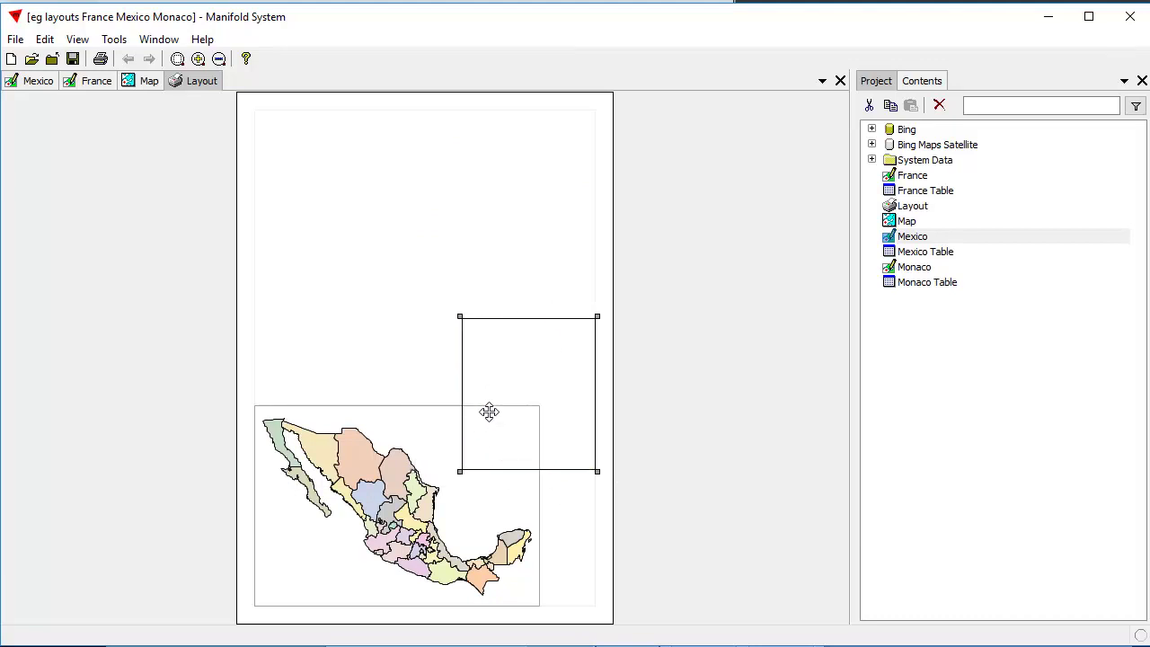
left_click_drag(456, 316, 447, 334)
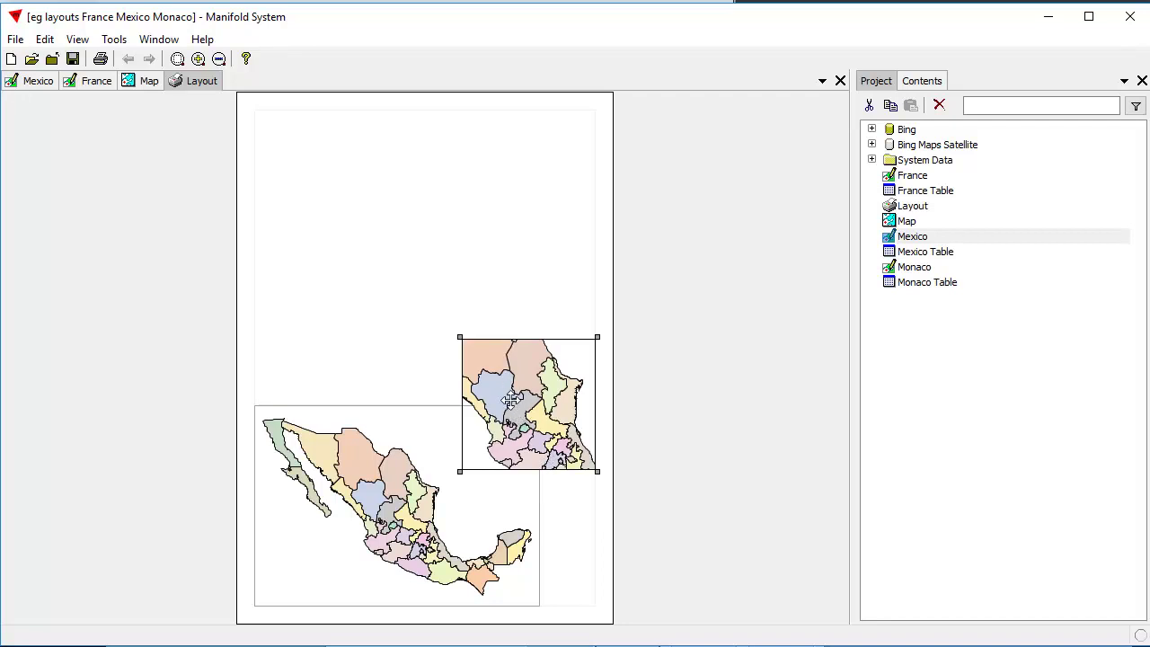
left_click(517, 287)
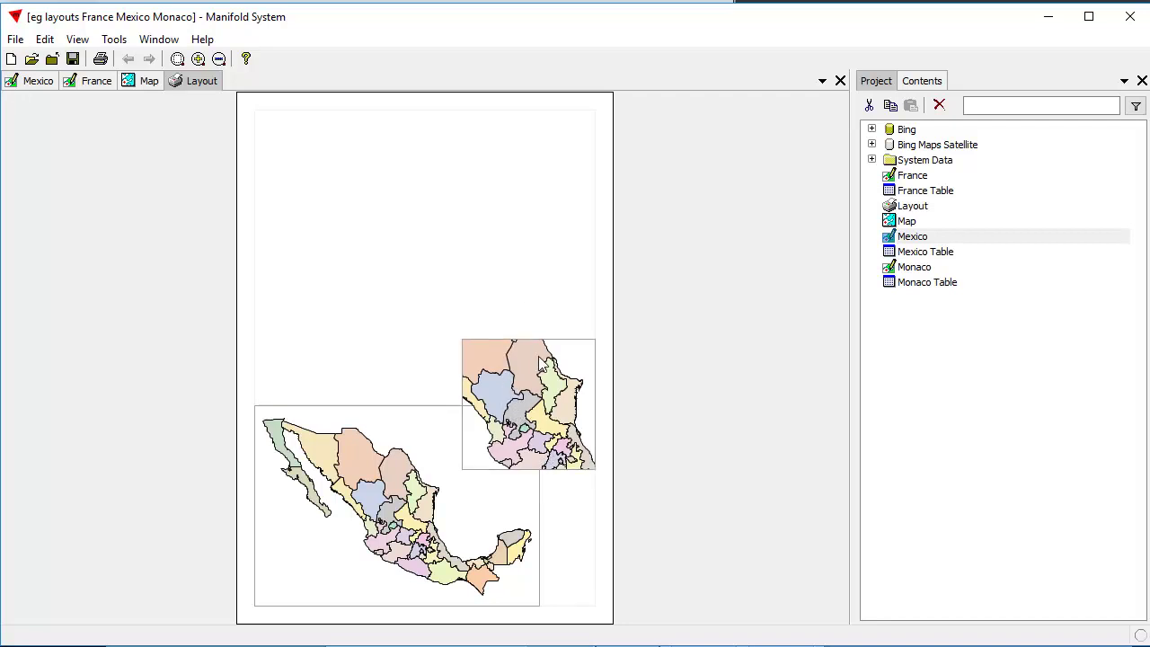
Zoom the inset frame's map onto the large blue northern state, then return to the full page.
double_click(539, 415)
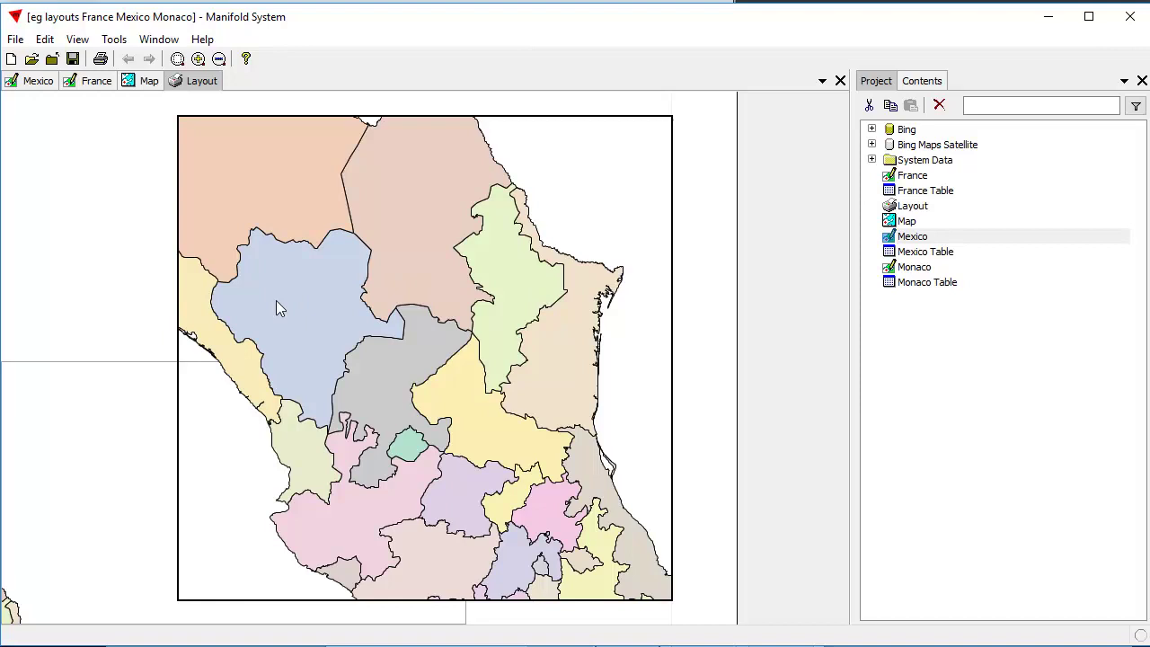
left_click_drag(276, 300, 455, 371)
left_click_drag(332, 266, 577, 509)
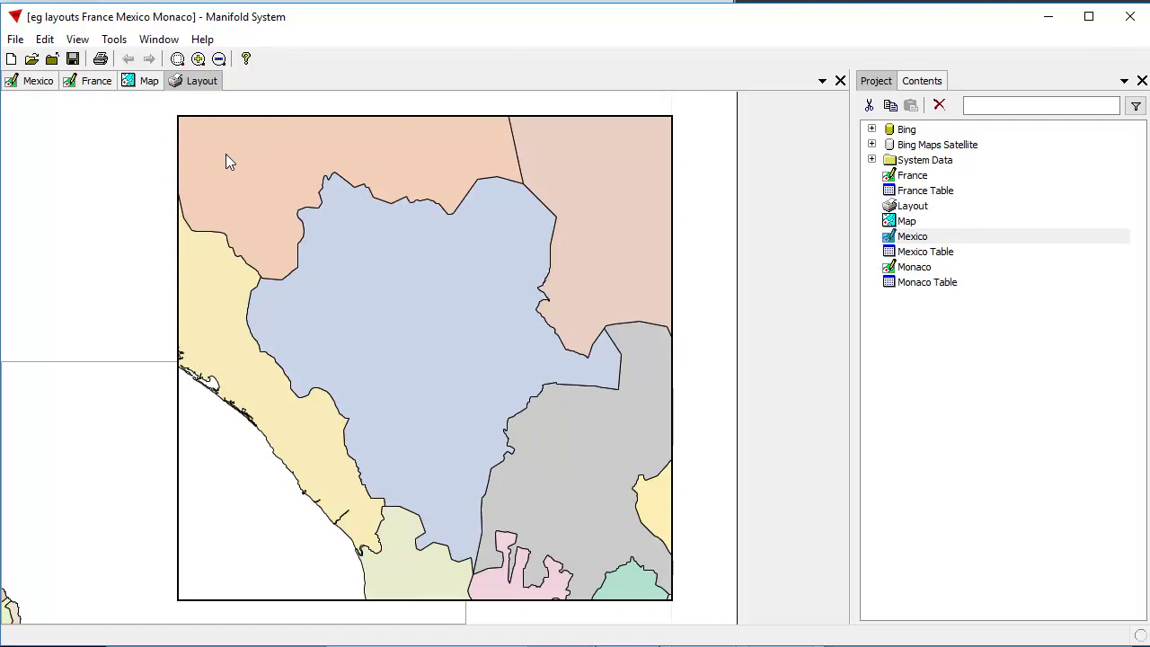
left_click_drag(226, 154, 637, 590)
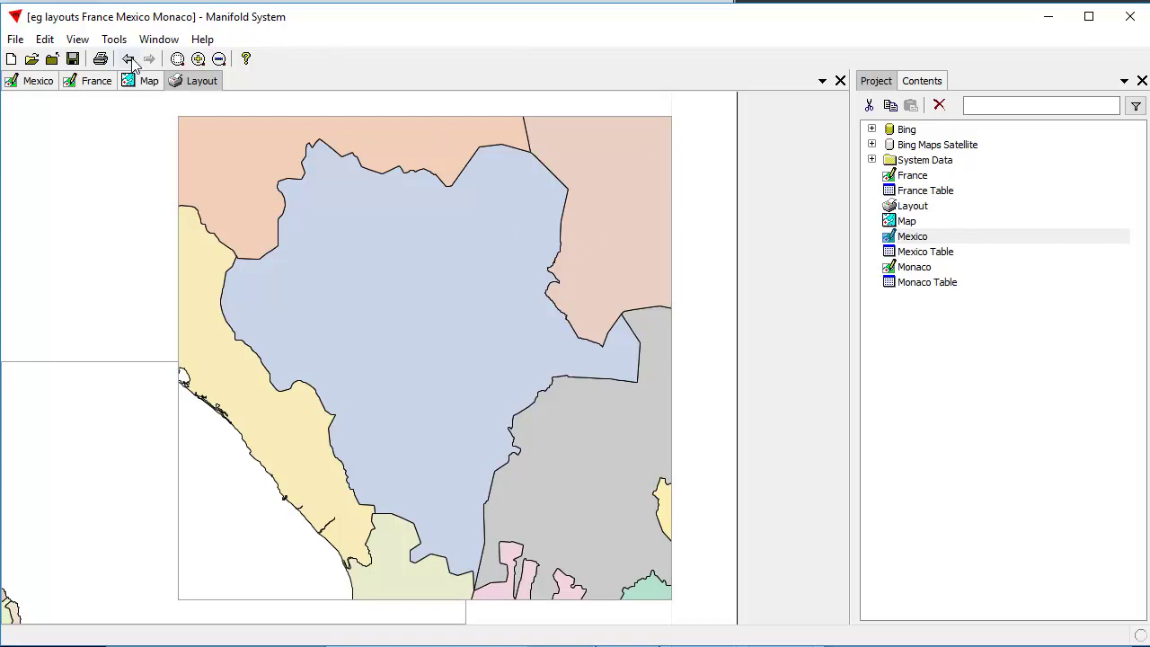
left_click(129, 59)
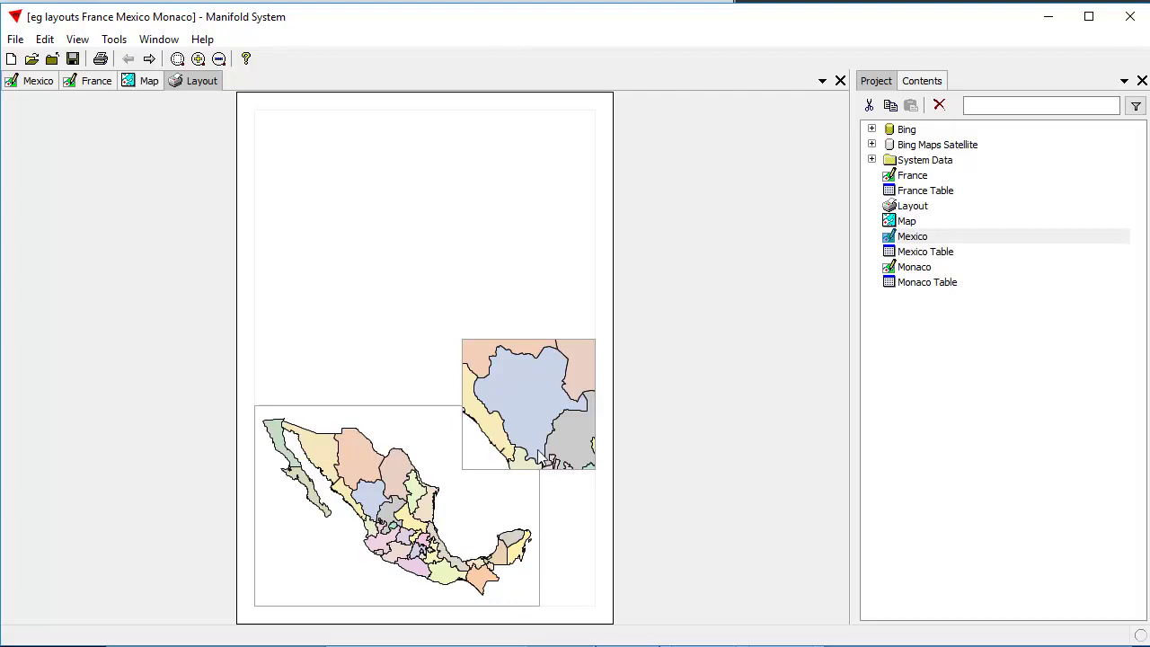
Move the inset frame down until its top aligns with the main Mexico frame, then zoom in to check it.
left_click(529, 405)
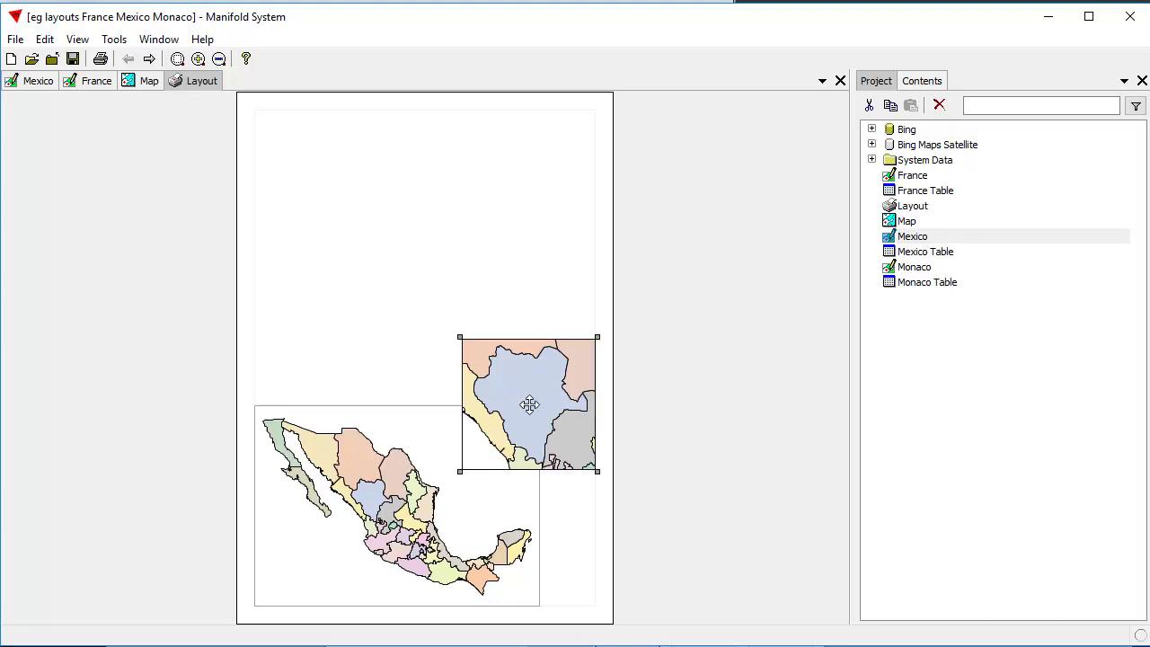
mouse_move(529, 405)
left_mouse_down()
mouse_move(528, 461)
mouse_move(537, 426)
left_mouse_up()
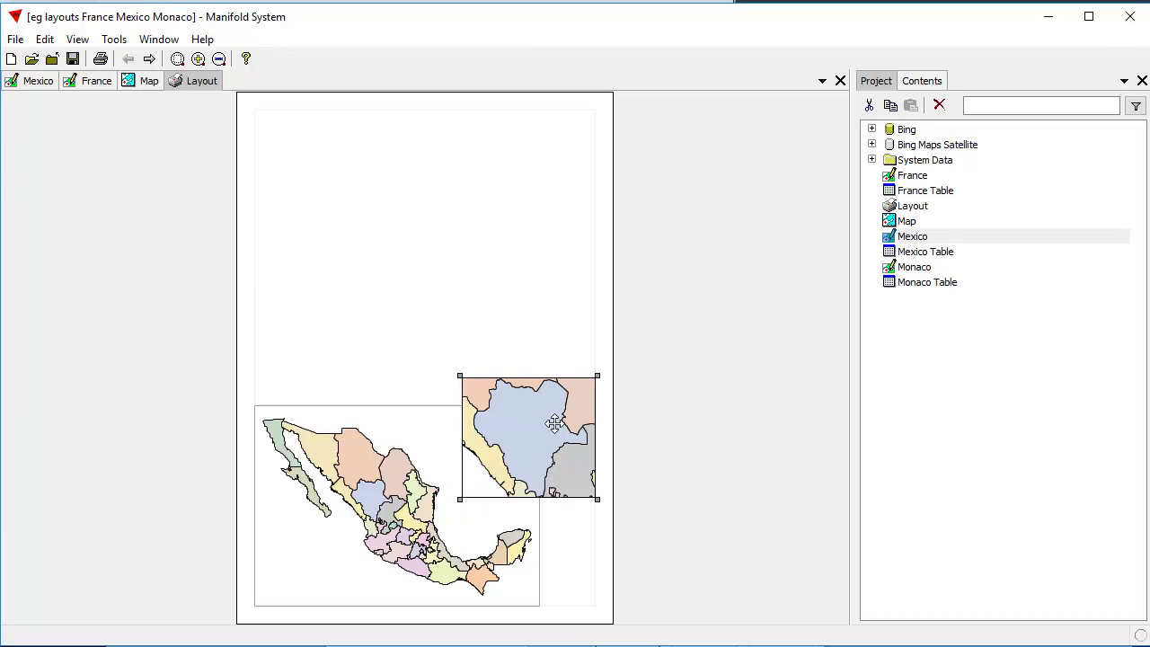
left_click_drag(555, 424, 552, 451)
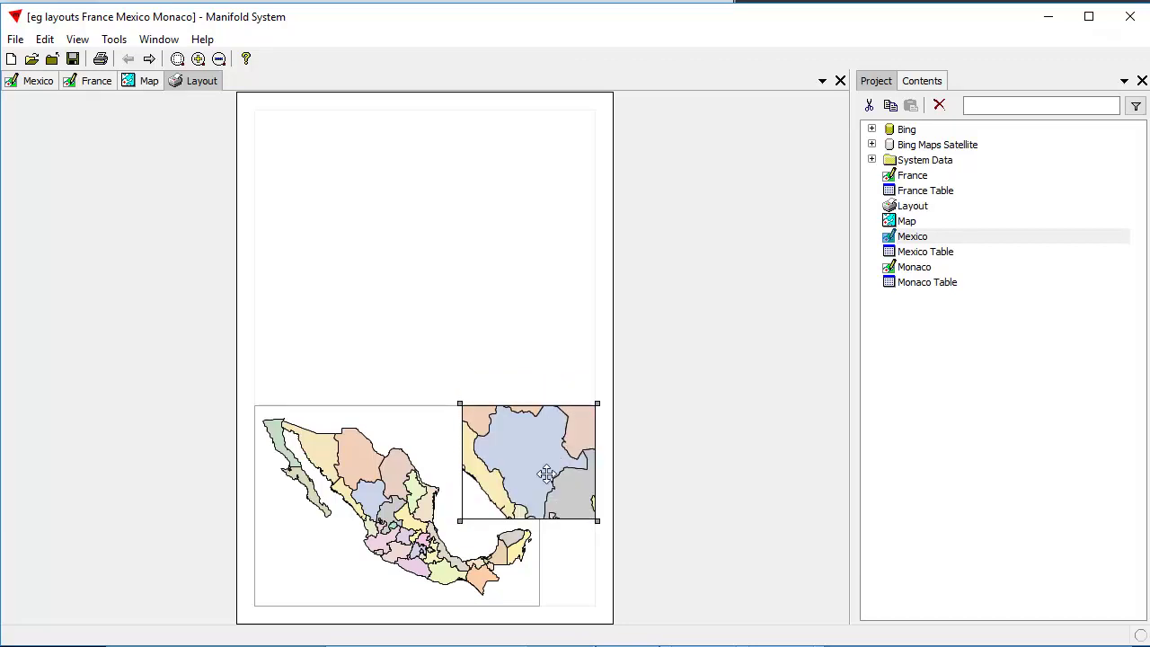
left_click(516, 334)
scroll(516, 476, "up", 3)
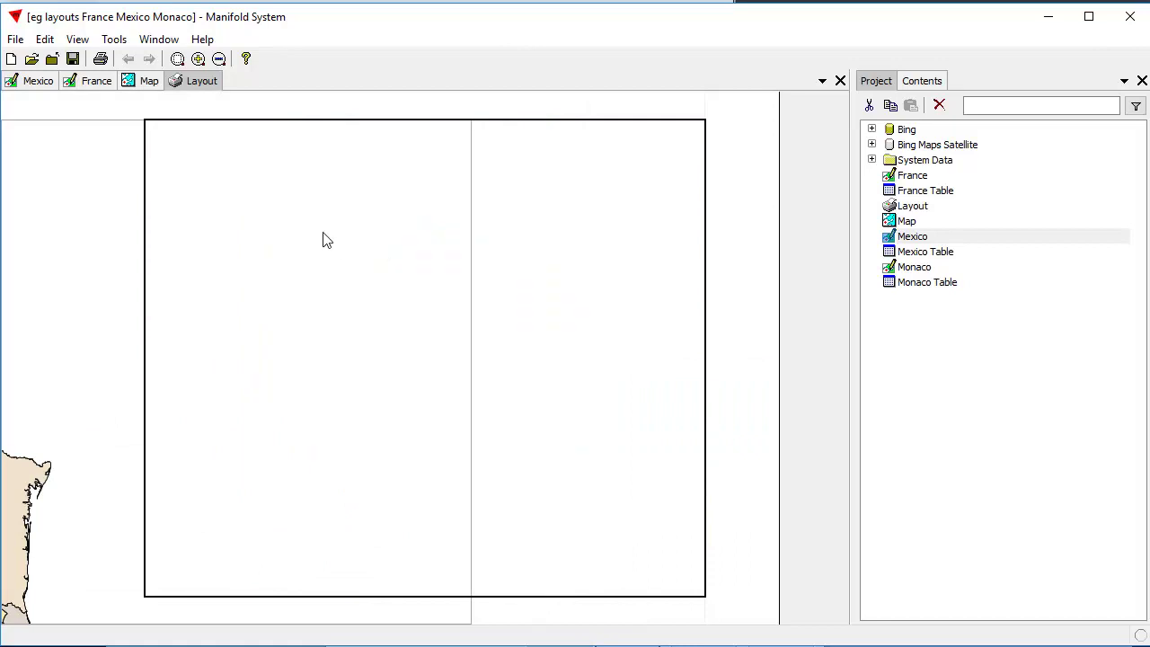
left_click_drag(266, 189, 605, 557)
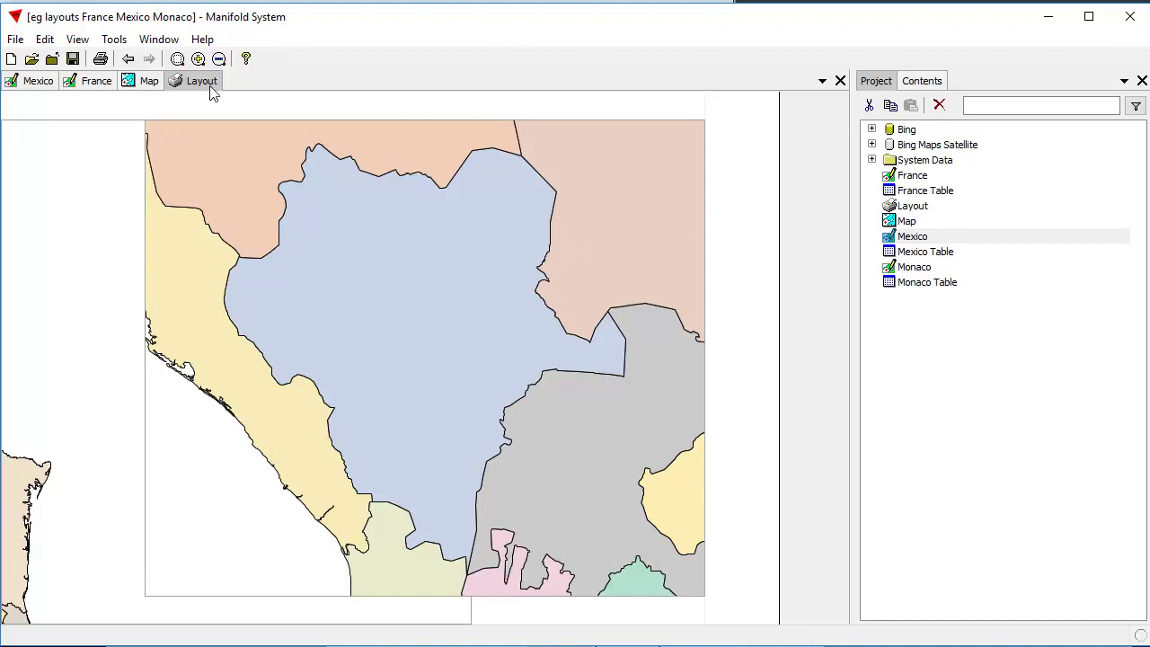
left_click(130, 59)
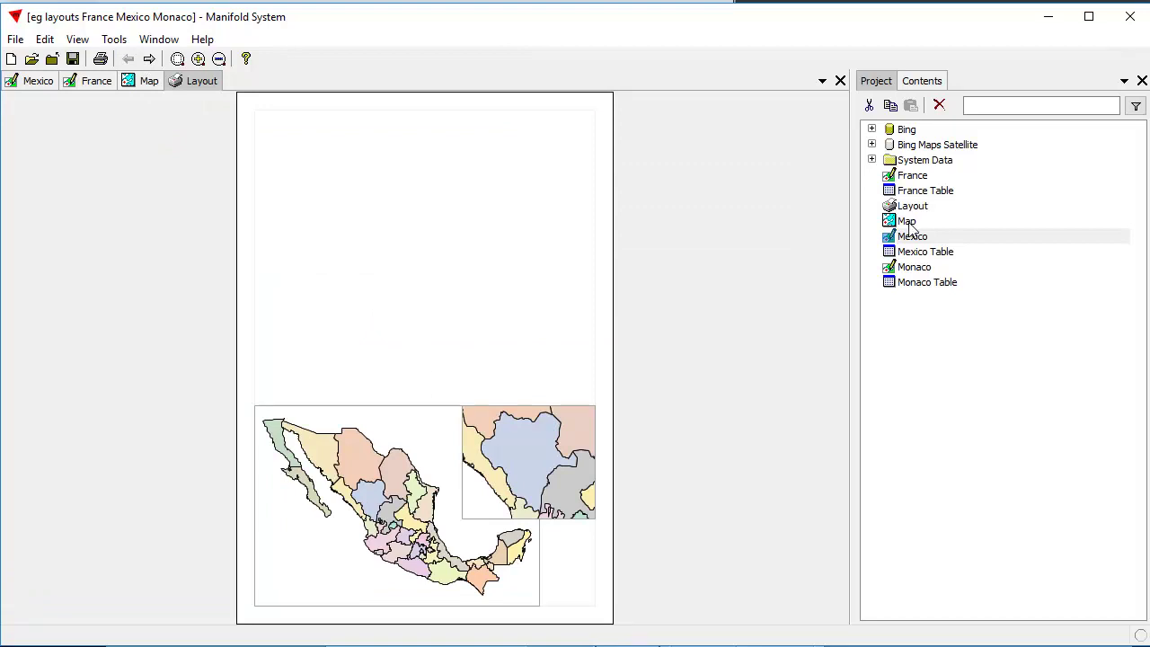
Add the world Map frame to the layout and drag its bottom edge up to the Mexico frames.
left_click_drag(909, 229, 884, 229)
left_click_drag(436, 222, 436, 222)
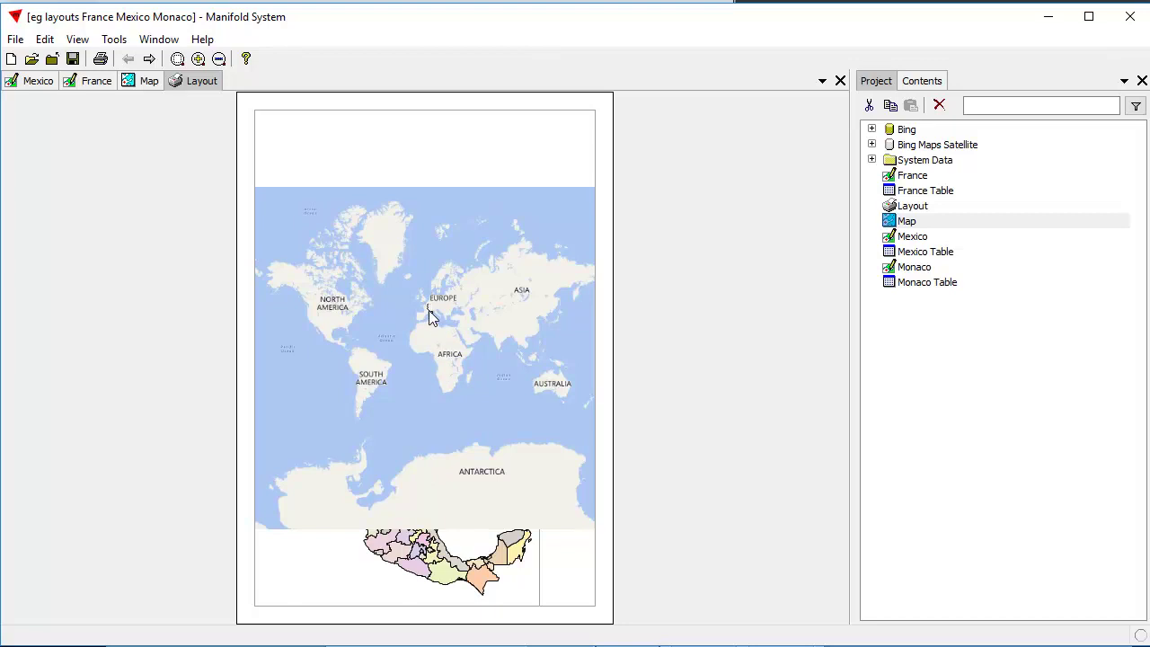
mouse_move(428, 316)
left_mouse_down()
mouse_move(426, 257)
mouse_move(423, 295)
left_mouse_up()
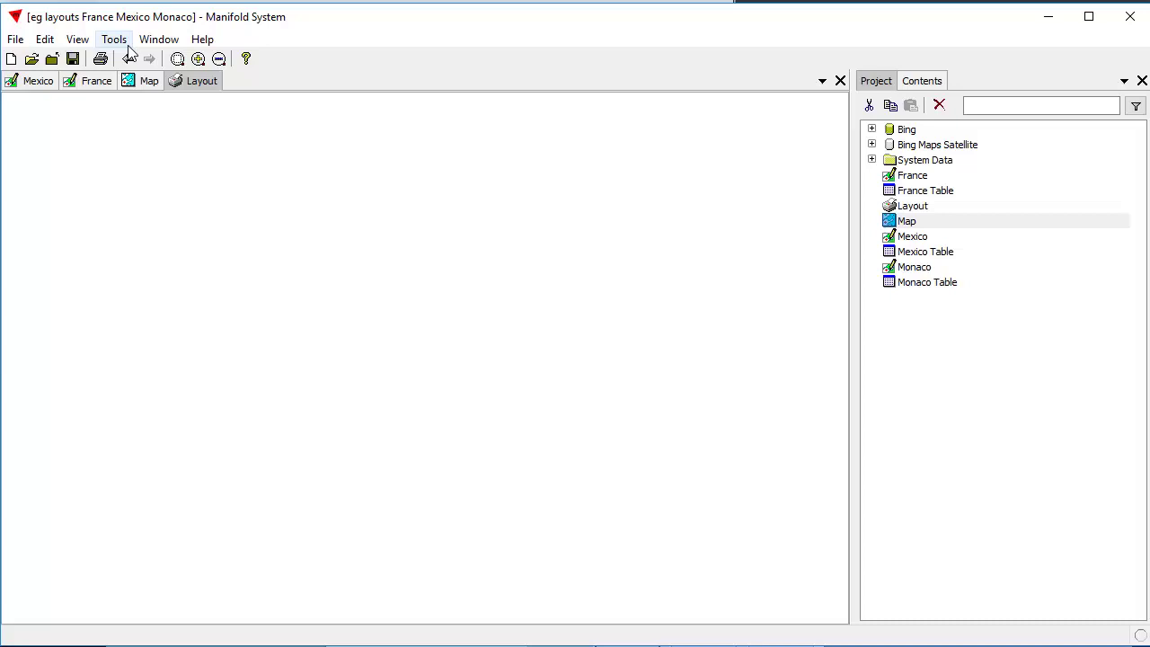
left_click(128, 59)
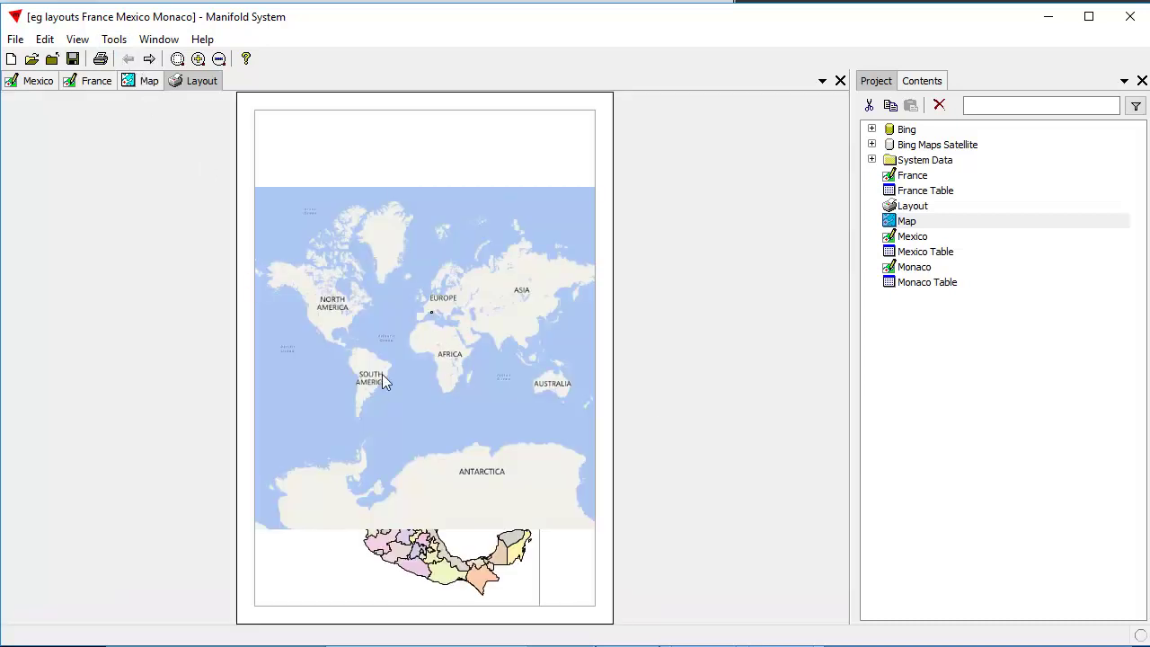
left_click(404, 385)
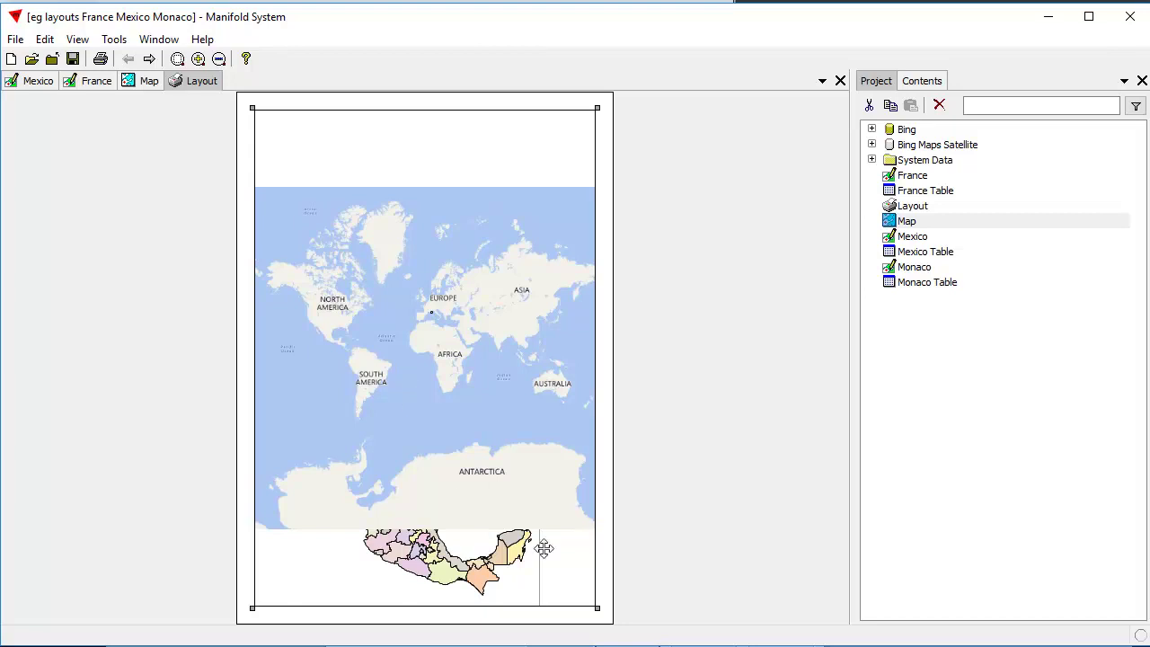
left_click_drag(593, 589, 596, 405)
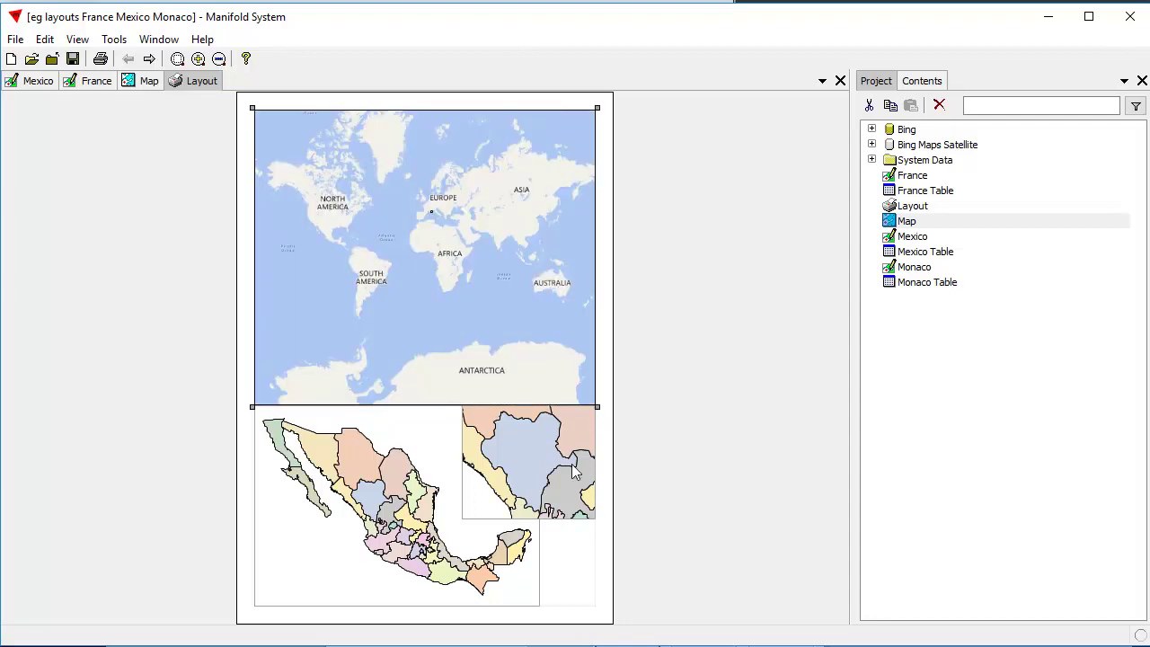
Zoom and pan the top map frame from the world view onto Monaco, centred on Port de Fontvieille.
key("Escape")
left_click(422, 221)
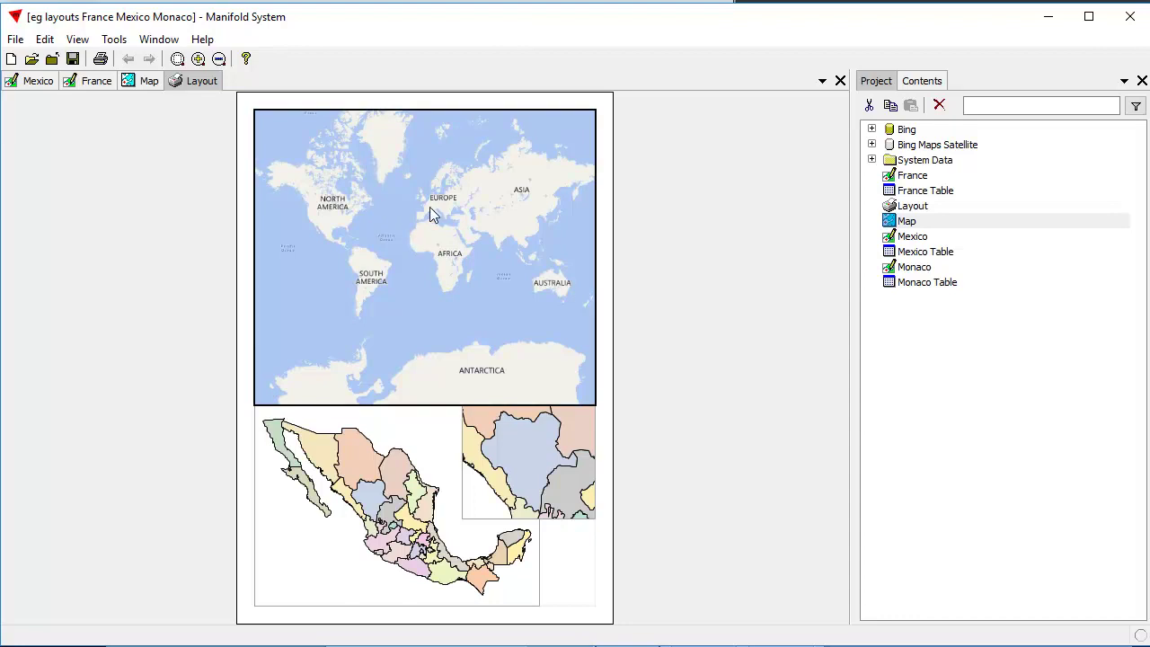
left_click_drag(428, 209, 438, 221)
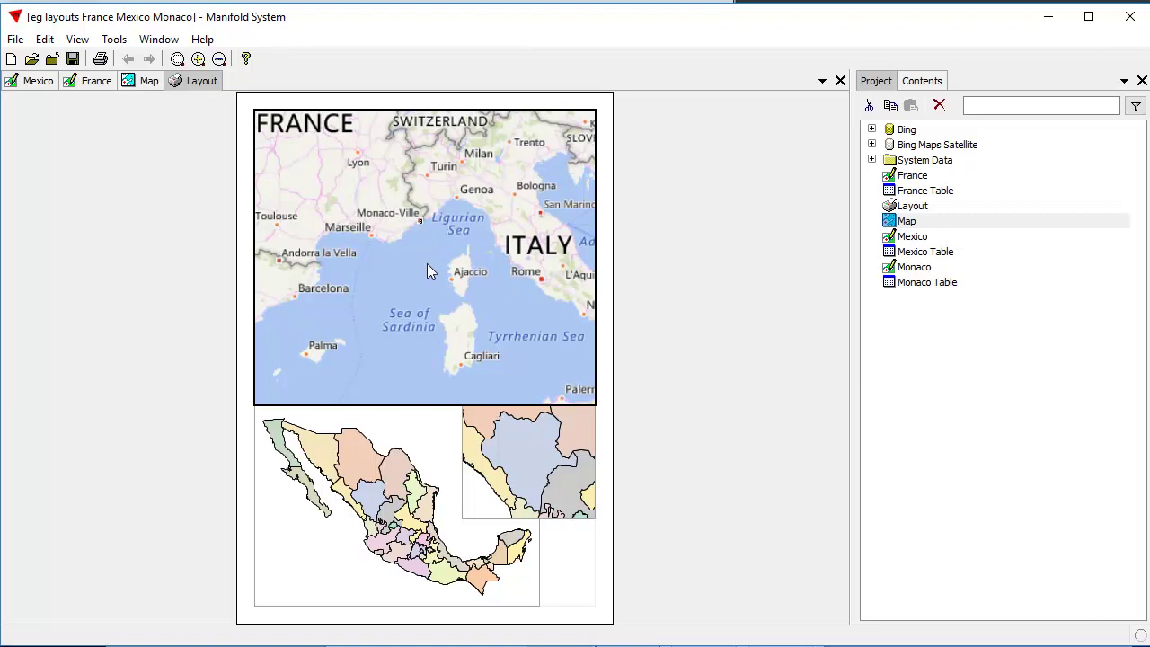
left_click_drag(385, 236, 386, 296)
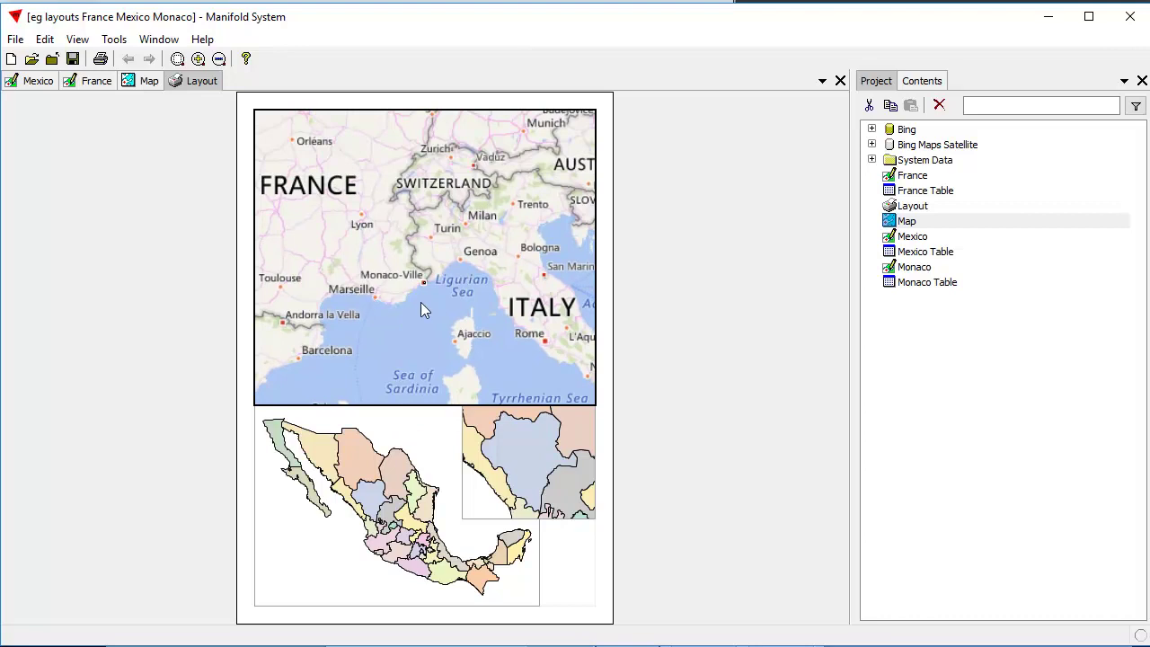
scroll(412, 297, "up", 2)
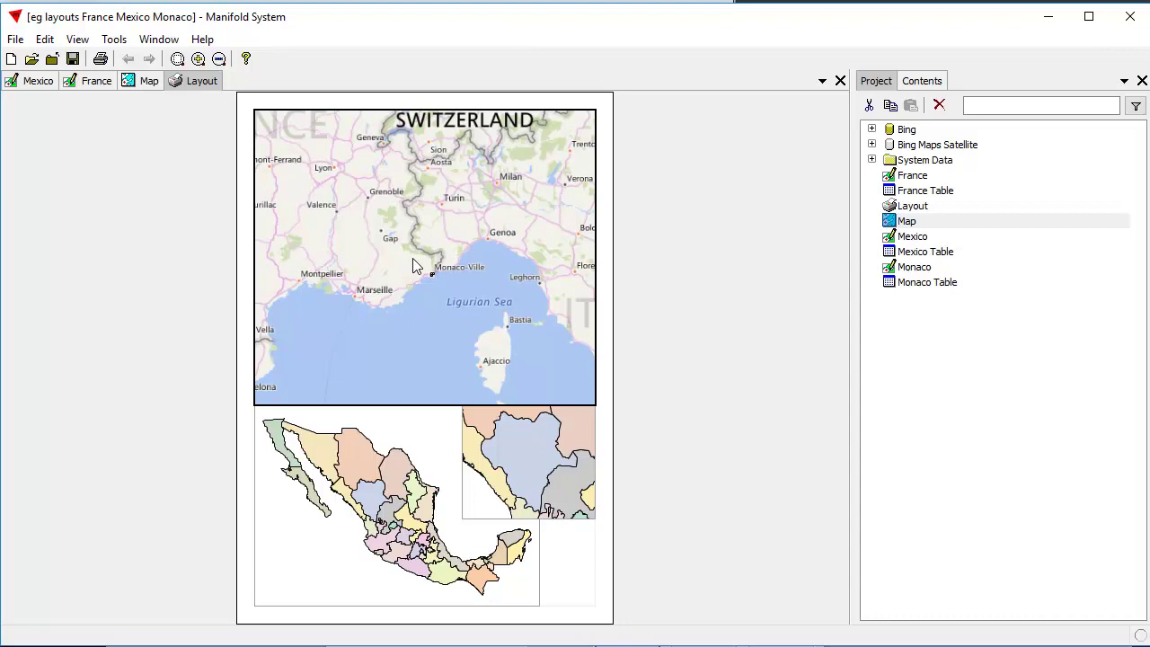
scroll(445, 286, "up", 3)
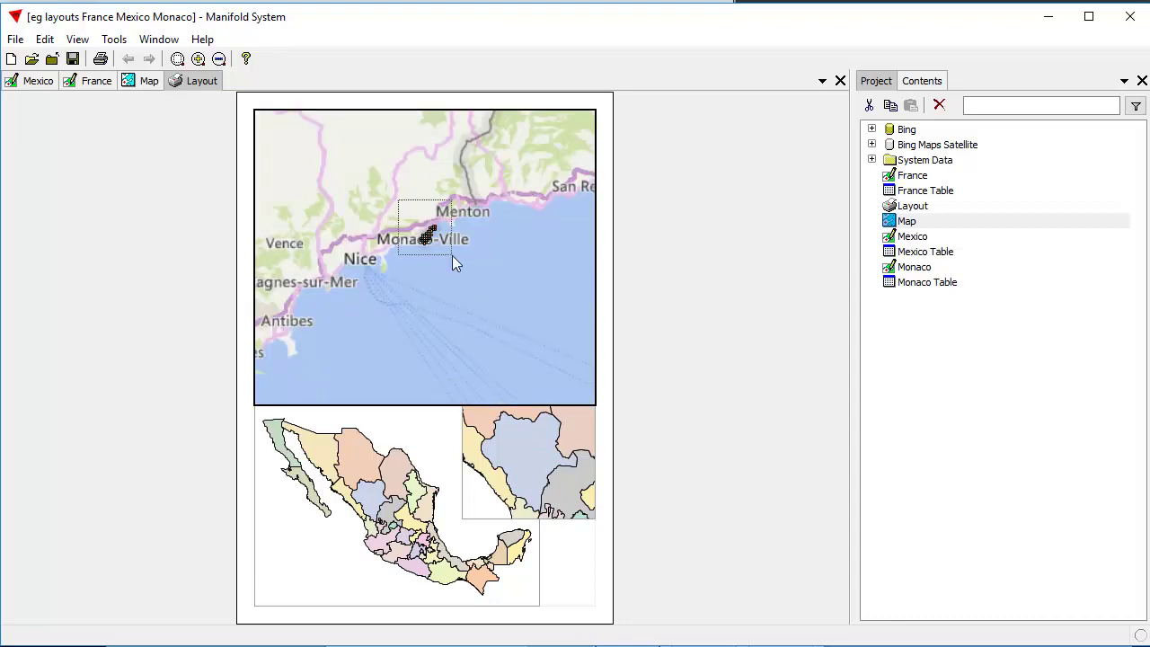
left_click_drag(452, 255, 452, 256)
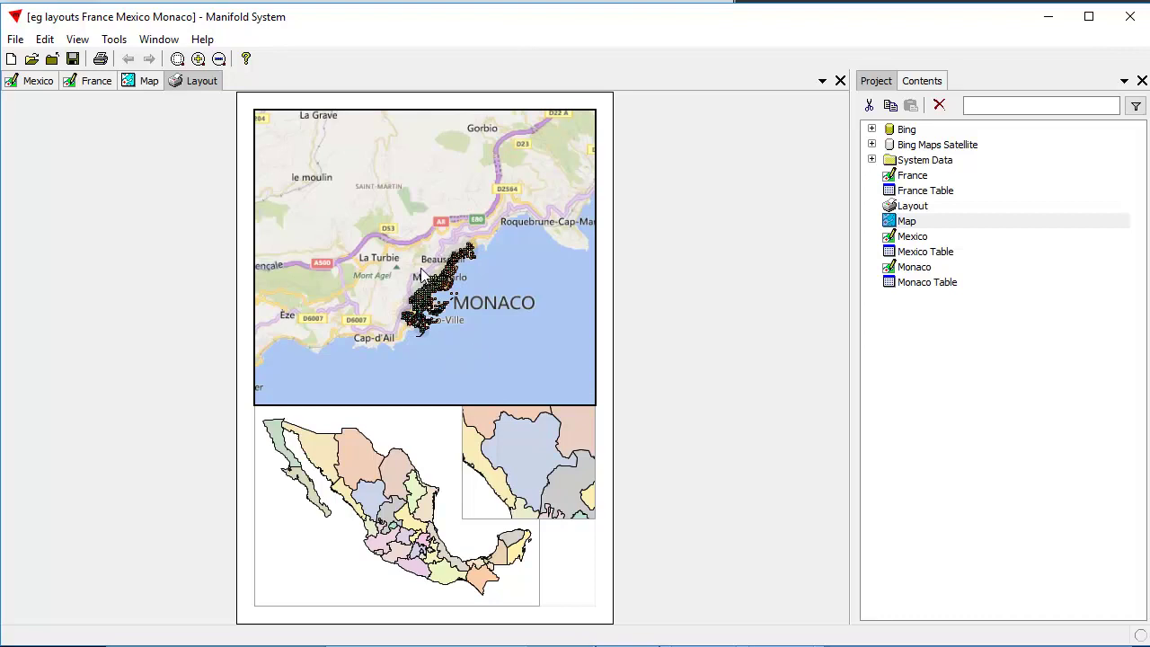
scroll(469, 323, "up", 2)
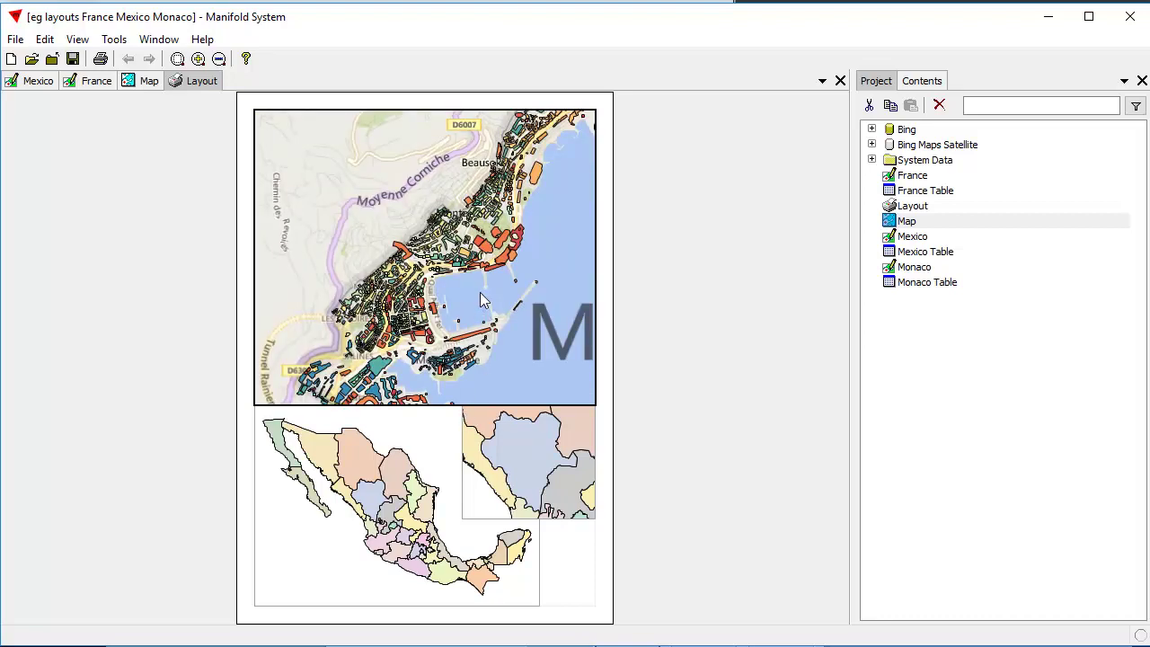
left_click_drag(482, 301, 470, 282)
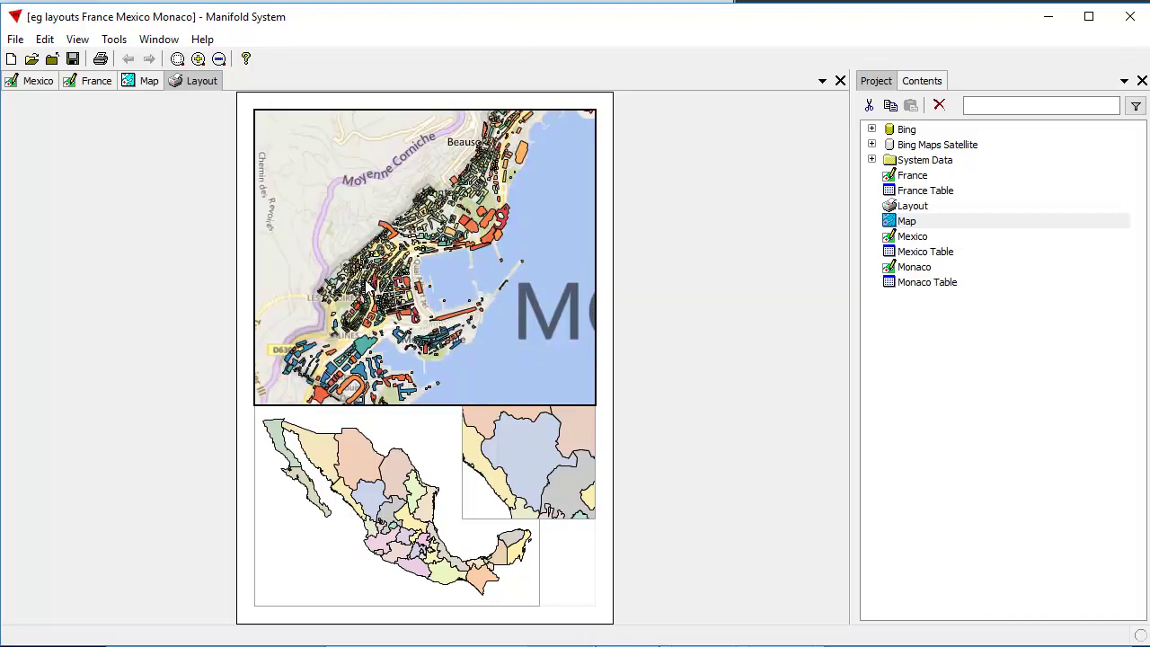
scroll(455, 390, "up", 2)
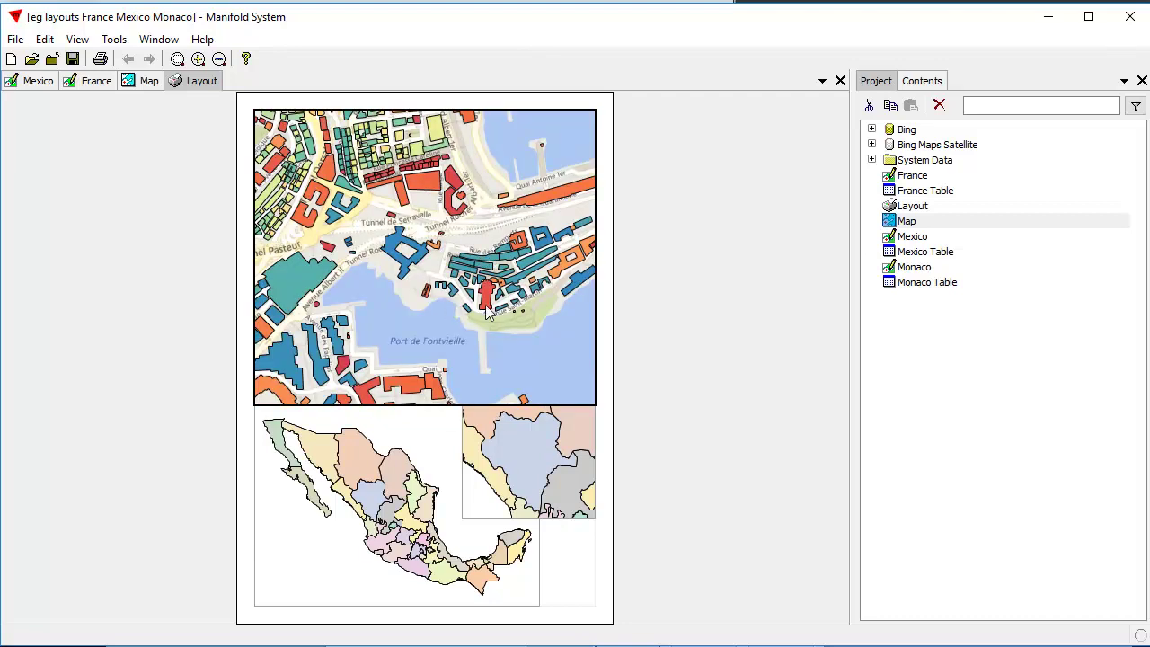
left_click_drag(486, 310, 468, 317)
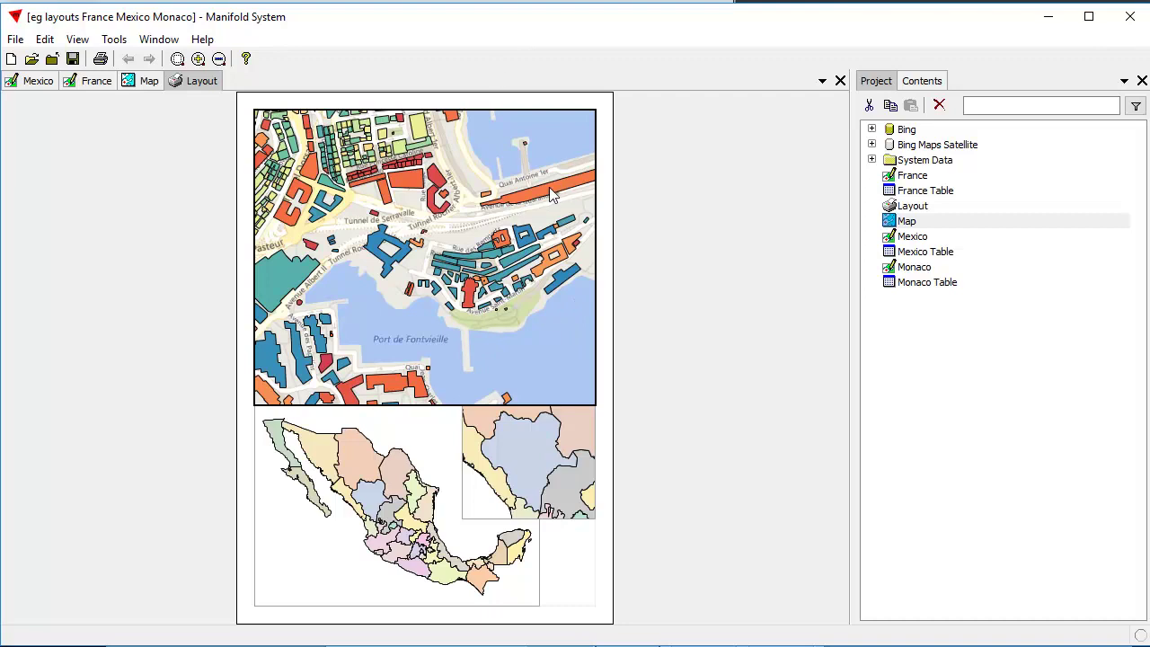
Float the Map window and hide its Bing Maps Street Map layer, leaving Monaco's buildings on white.
left_click(138, 85)
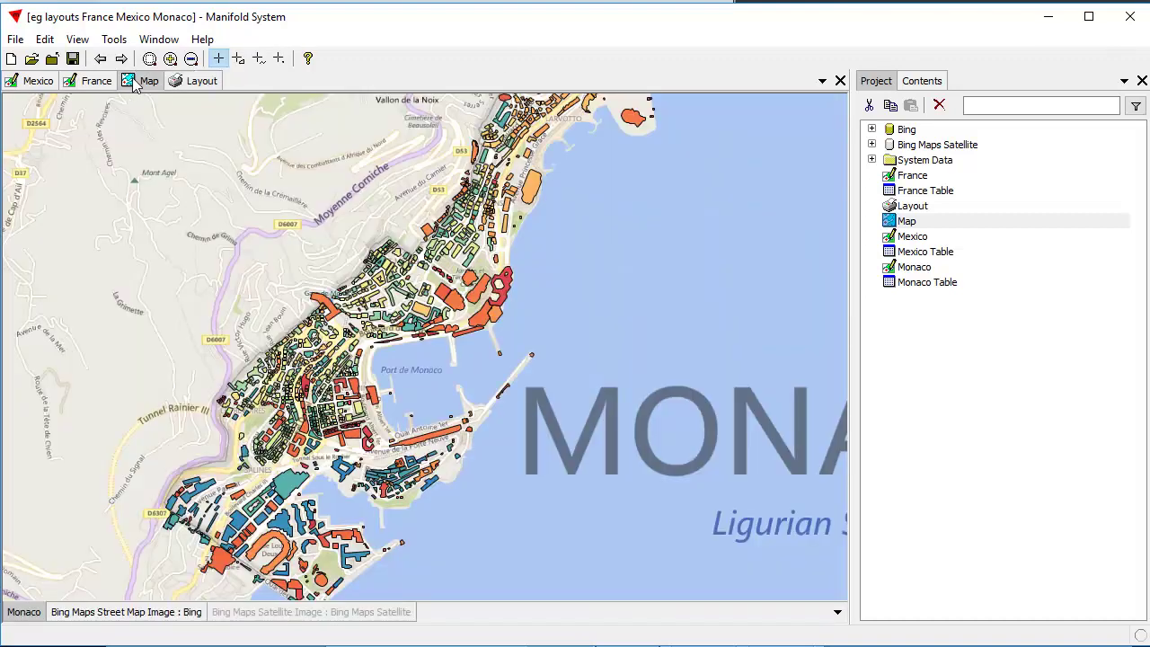
double_click(132, 79)
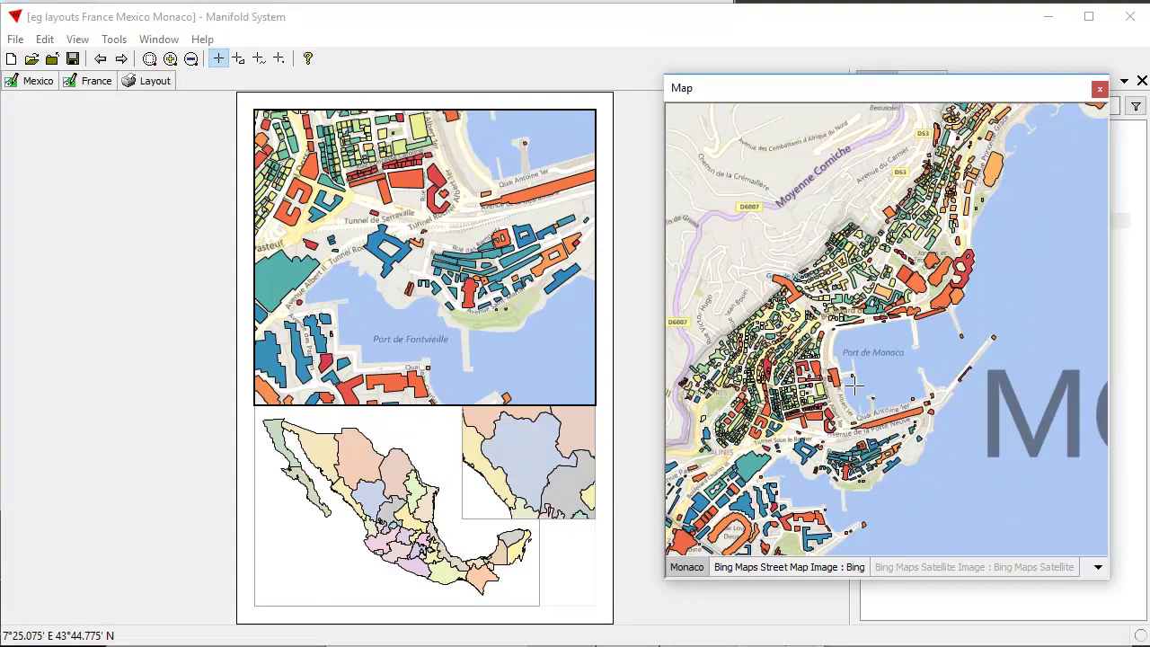
left_click(789, 566, "shift")
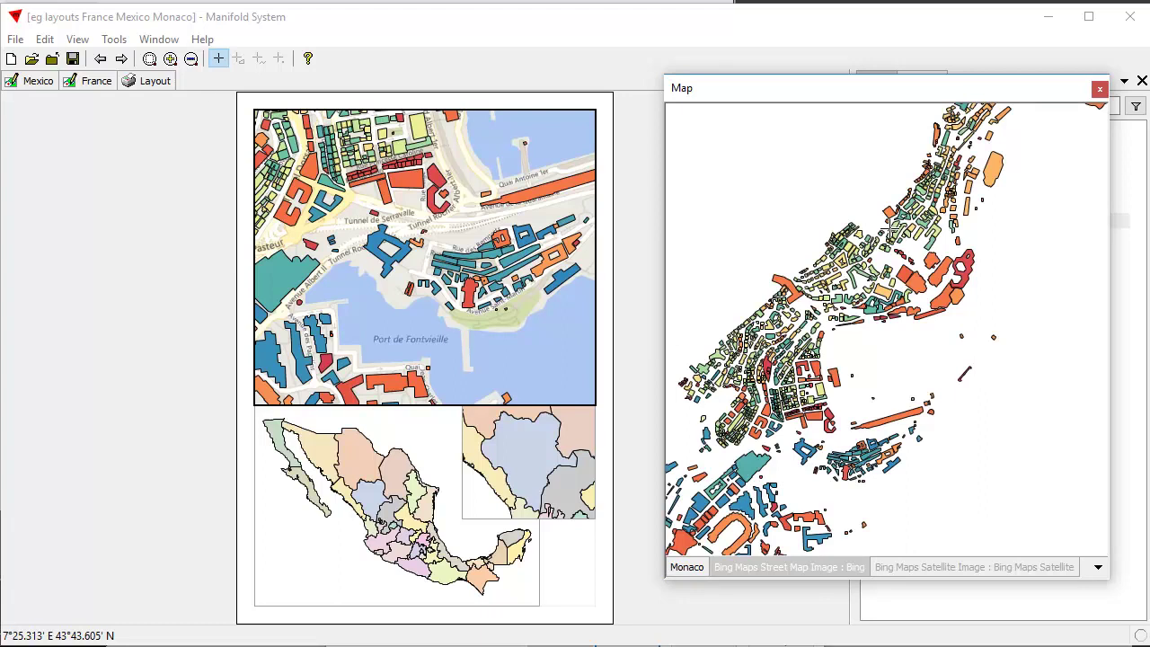
left_click(143, 209)
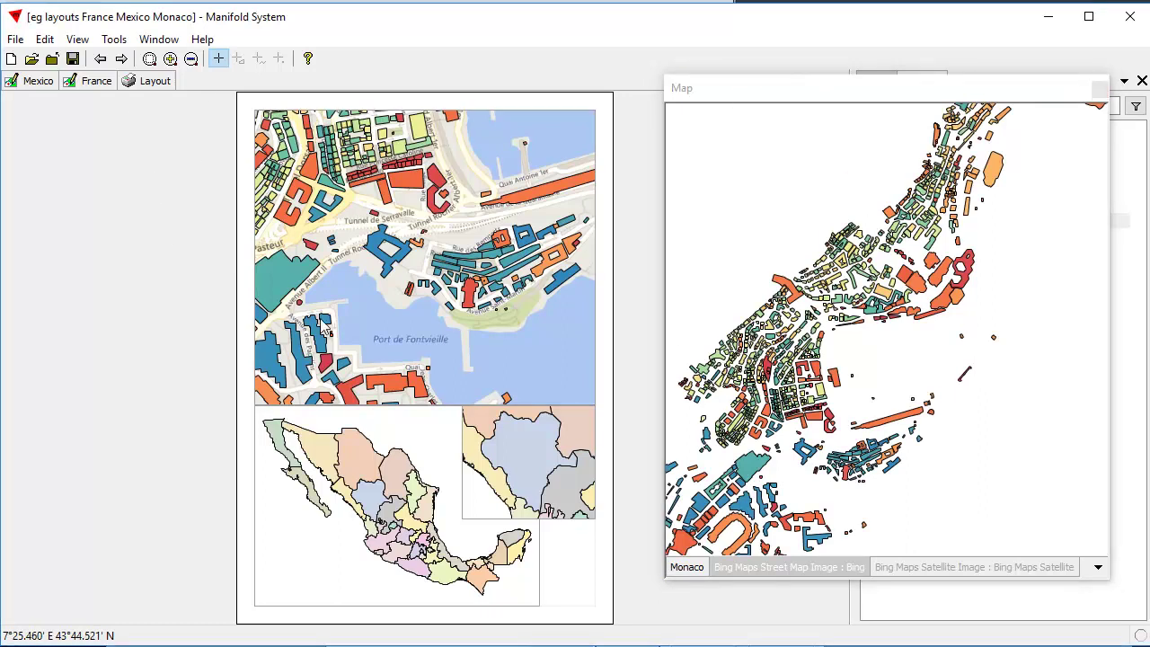
left_click_drag(352, 326, 400, 348)
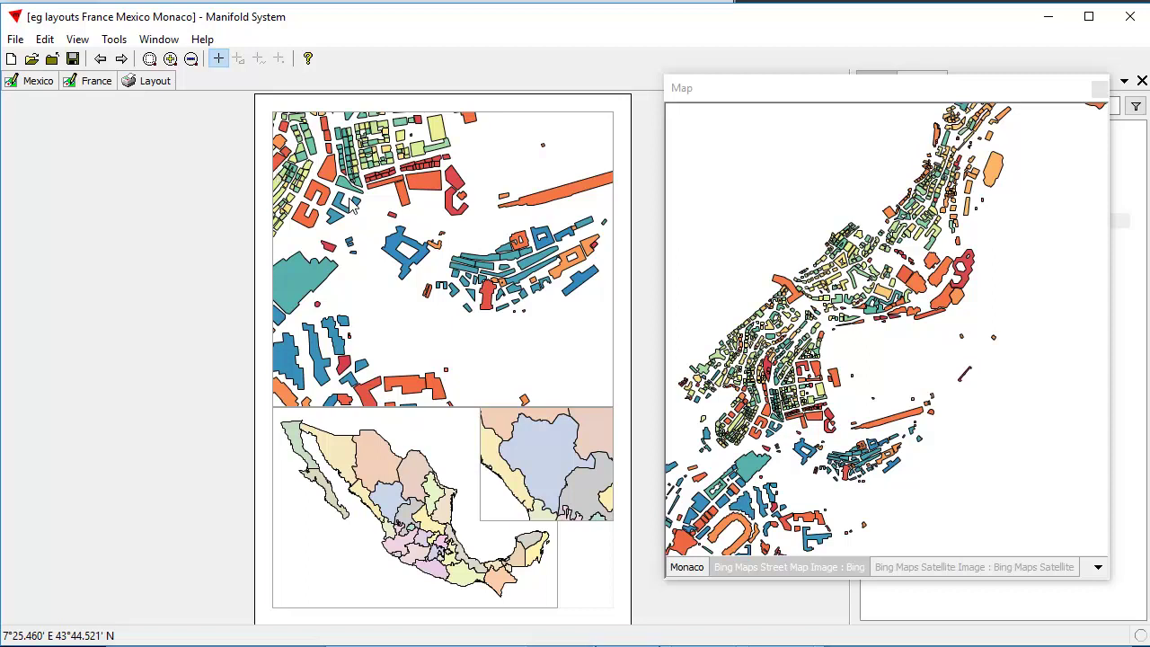
left_click(902, 102)
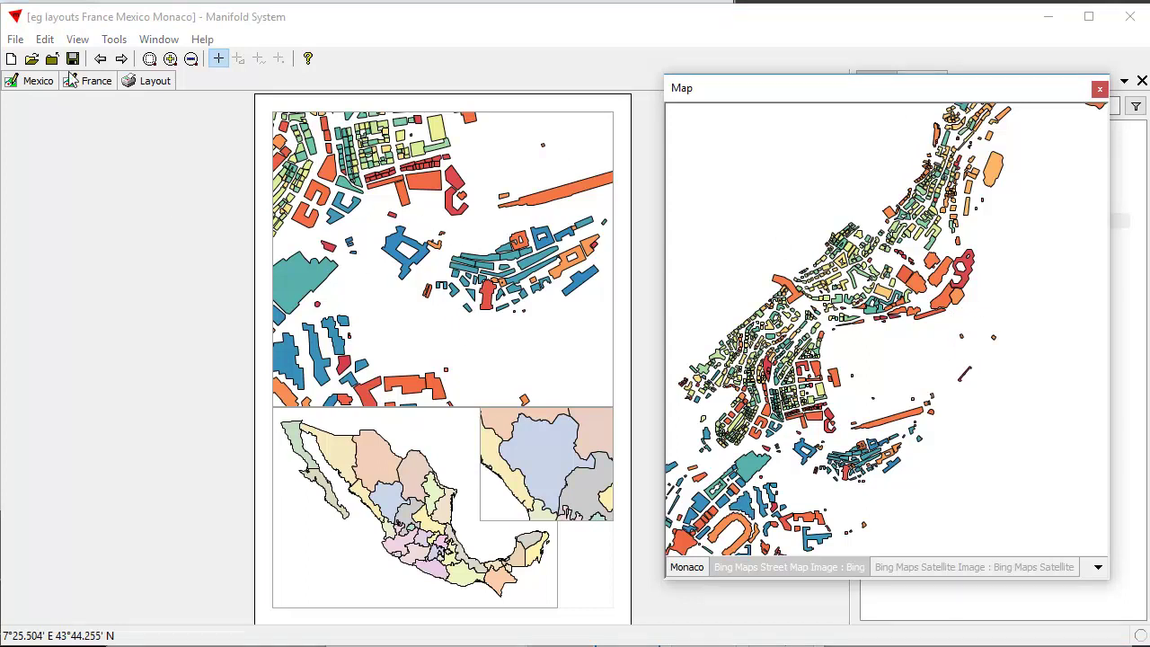
left_click(9, 40)
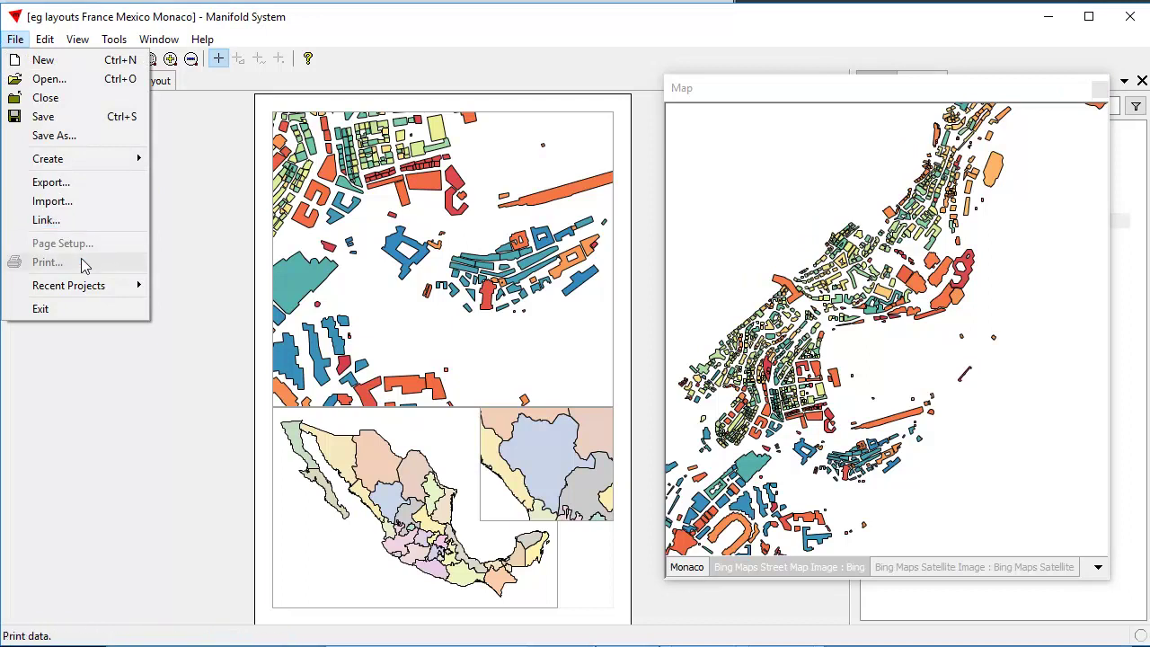
Print the layout, choosing Microsoft Print to PDF as the printer.
left_click(188, 137)
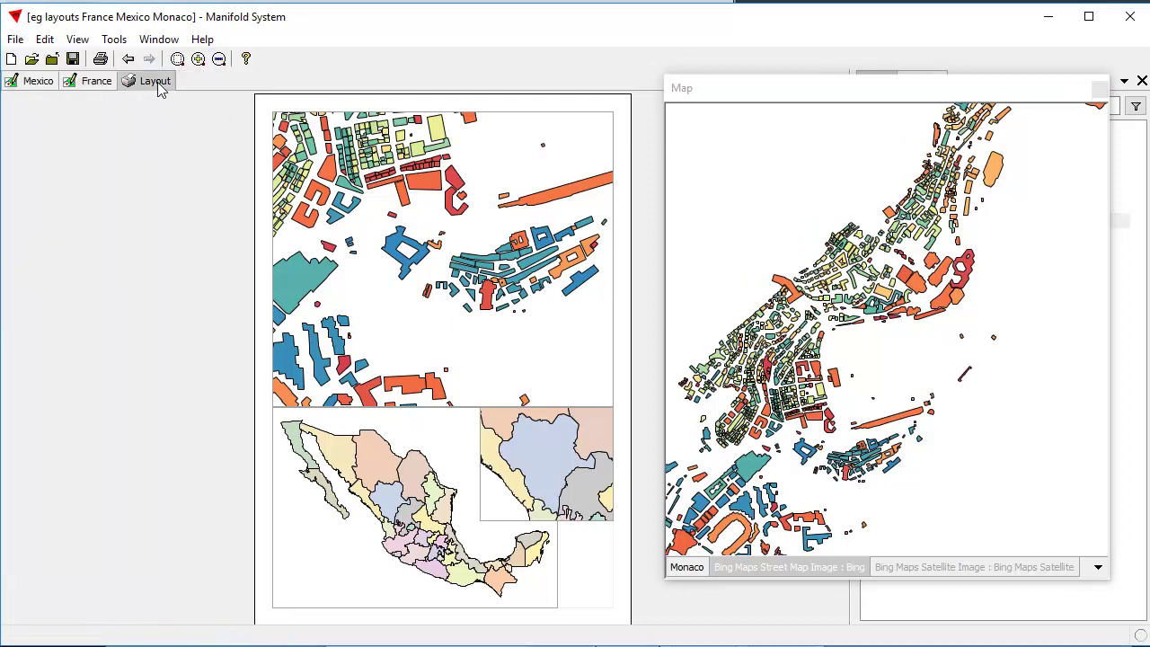
left_click(13, 40)
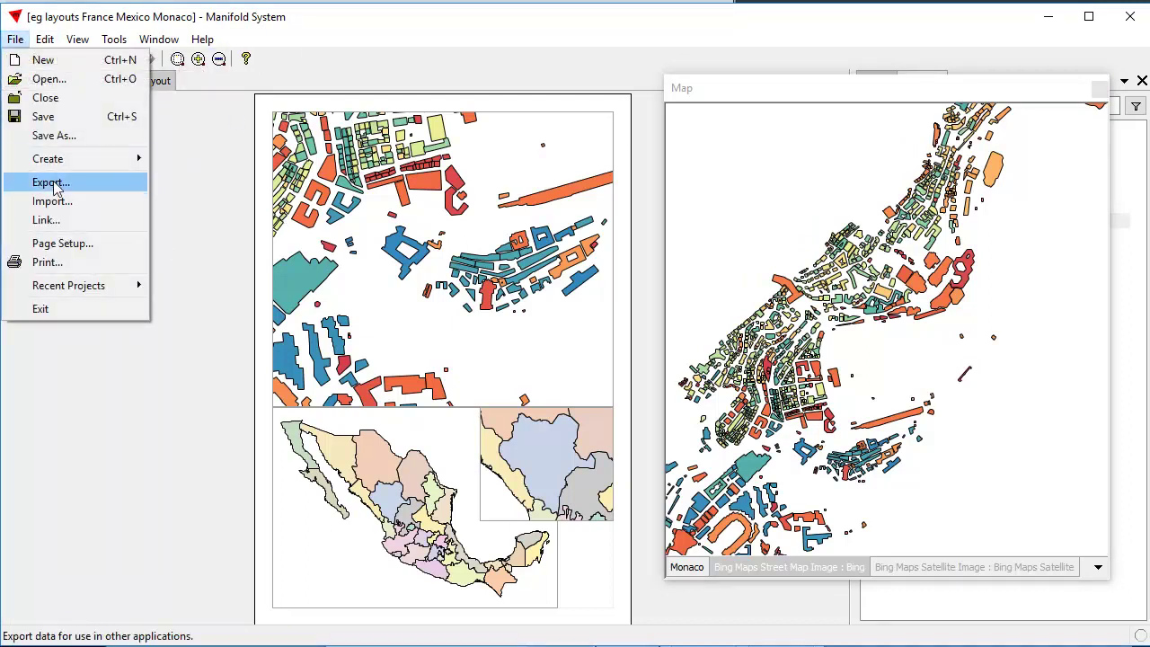
left_click(70, 264)
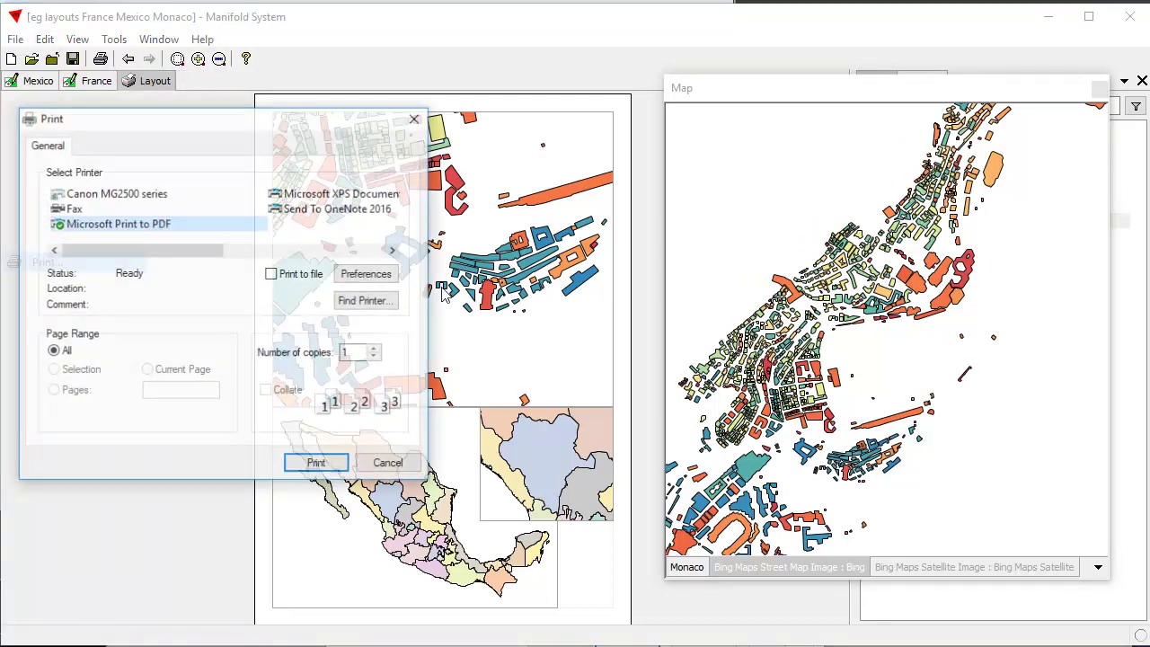
left_click(164, 230)
left_click(245, 226)
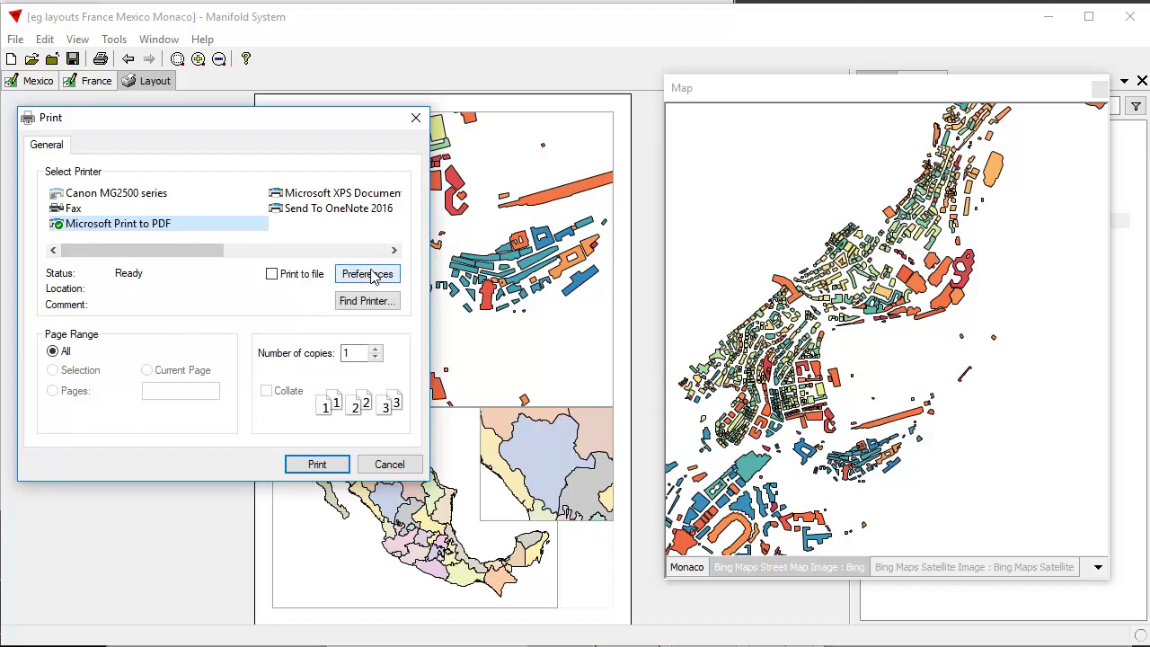
Set the PDF printer's advanced paper size to A4 and start printing.
left_click(376, 275)
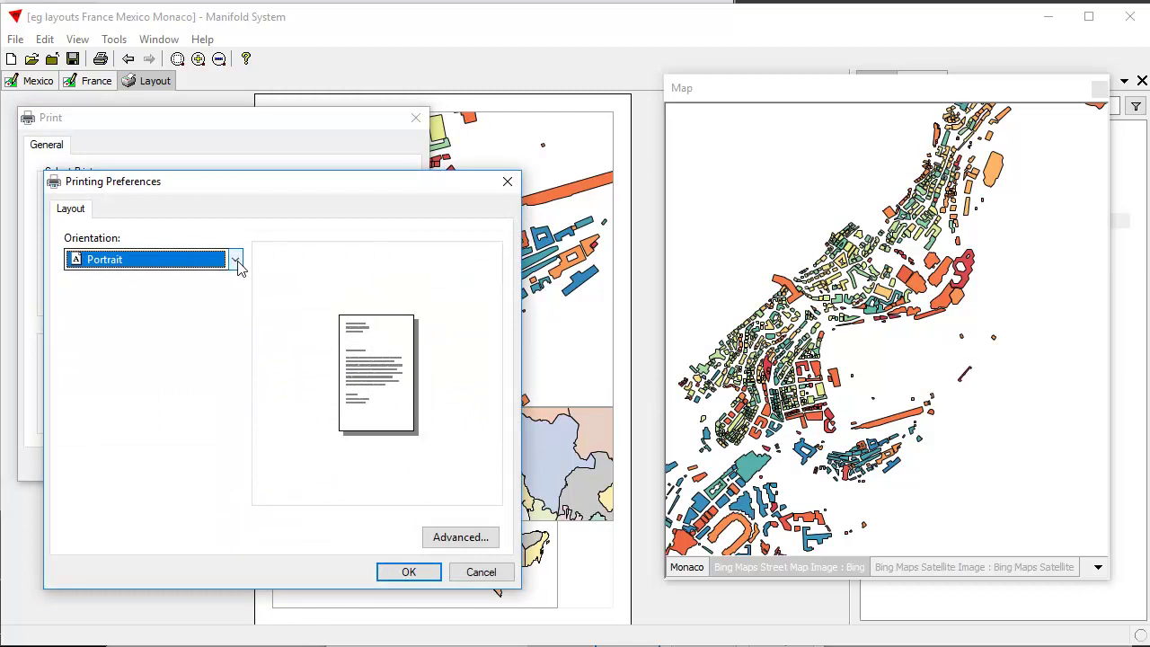
left_click(488, 539)
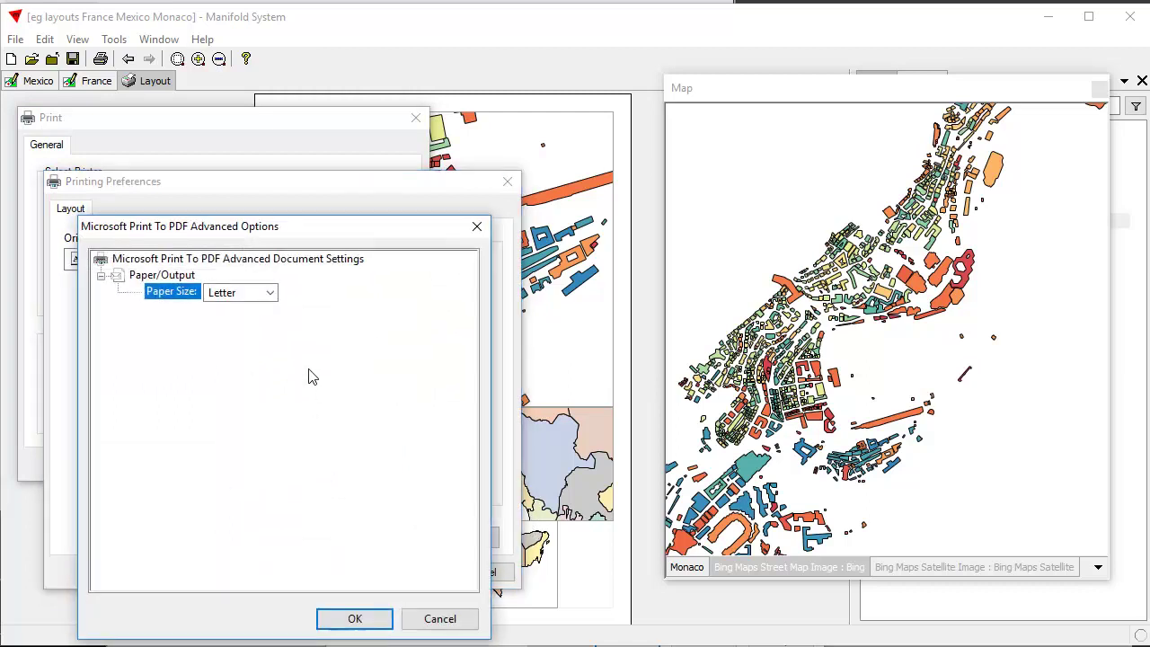
left_click(269, 294)
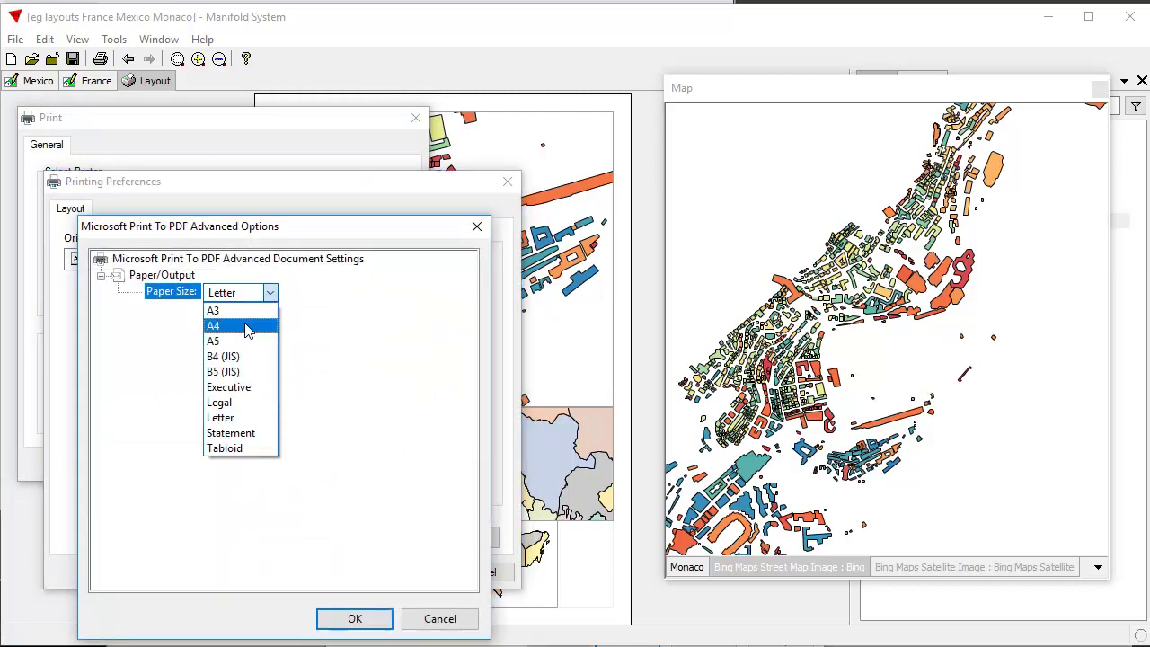
left_click(246, 326)
left_click(355, 619)
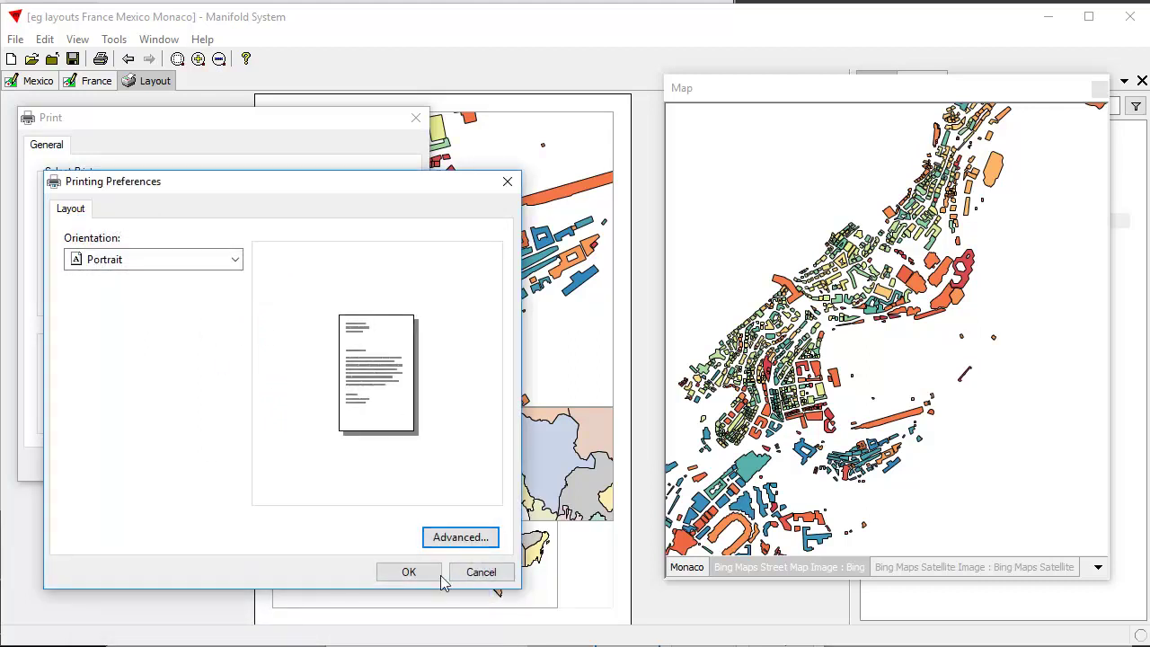
left_click(408, 571)
left_click(319, 464)
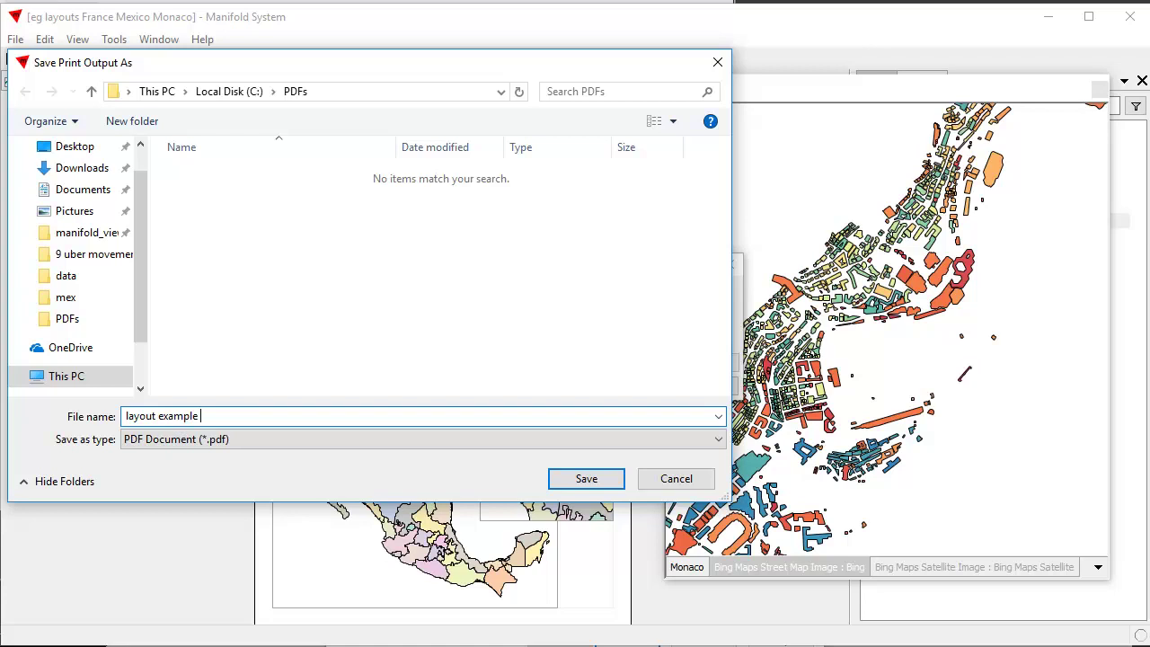
Save the printed layout as 'layout example 1.pdf' in the PDFs folder.
type("1")
left_click(585, 479)
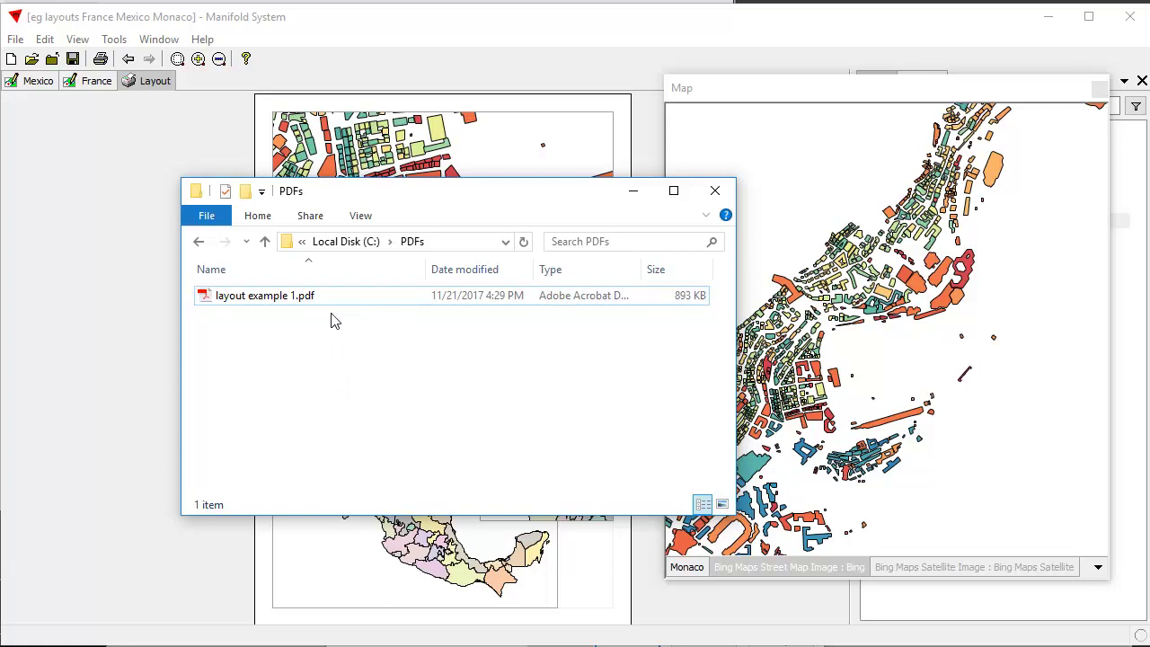
Open layout example 1.pdf in Acrobat Reader, hide the Export PDF pane and zoom out to the full page.
double_click(331, 299)
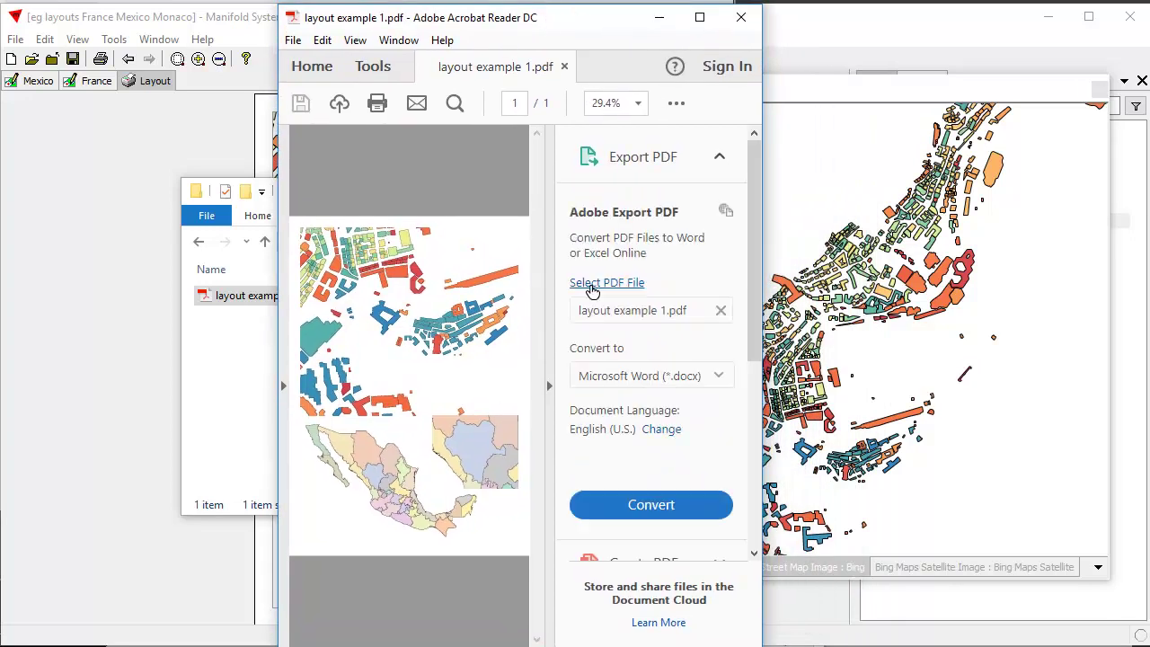
left_click(547, 388)
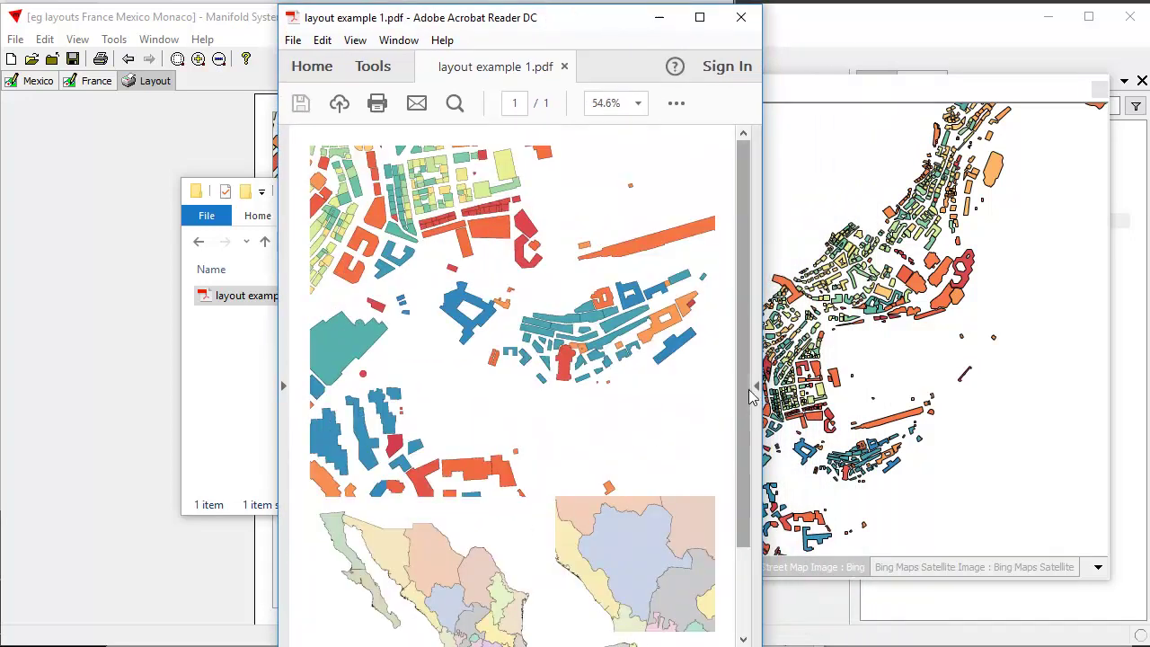
scroll(529, 440, "down", 2, "ctrl")
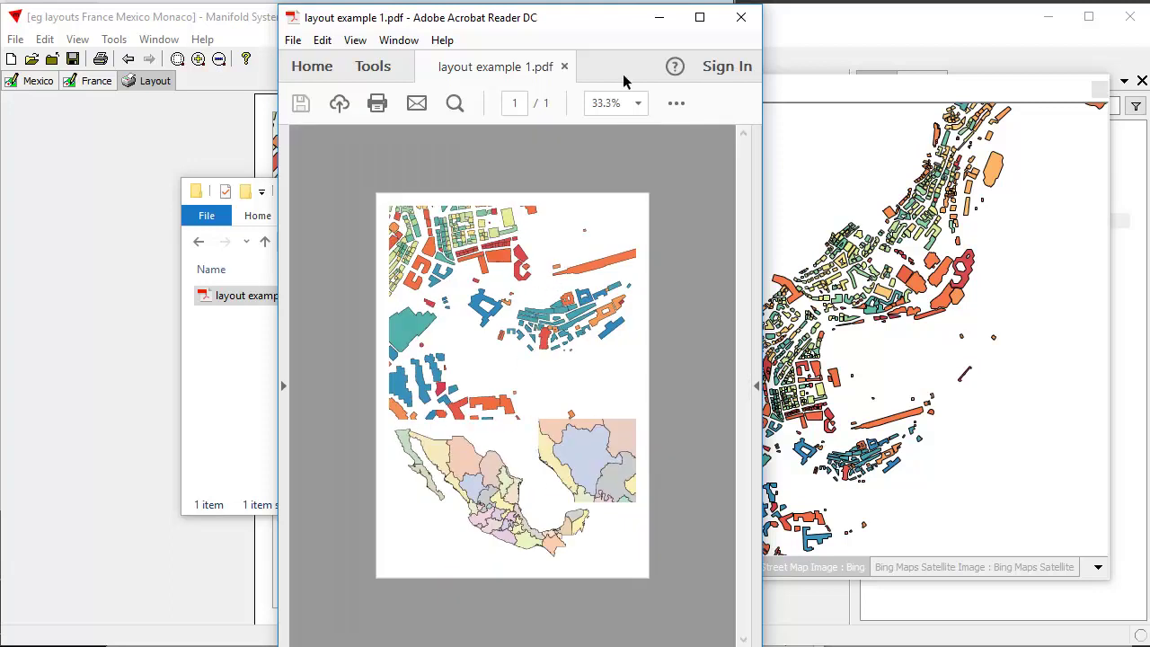
Position the Acrobat window to the right of the Manifold layout window.
left_click_drag(572, 34, 847, 24)
left_click(466, 41)
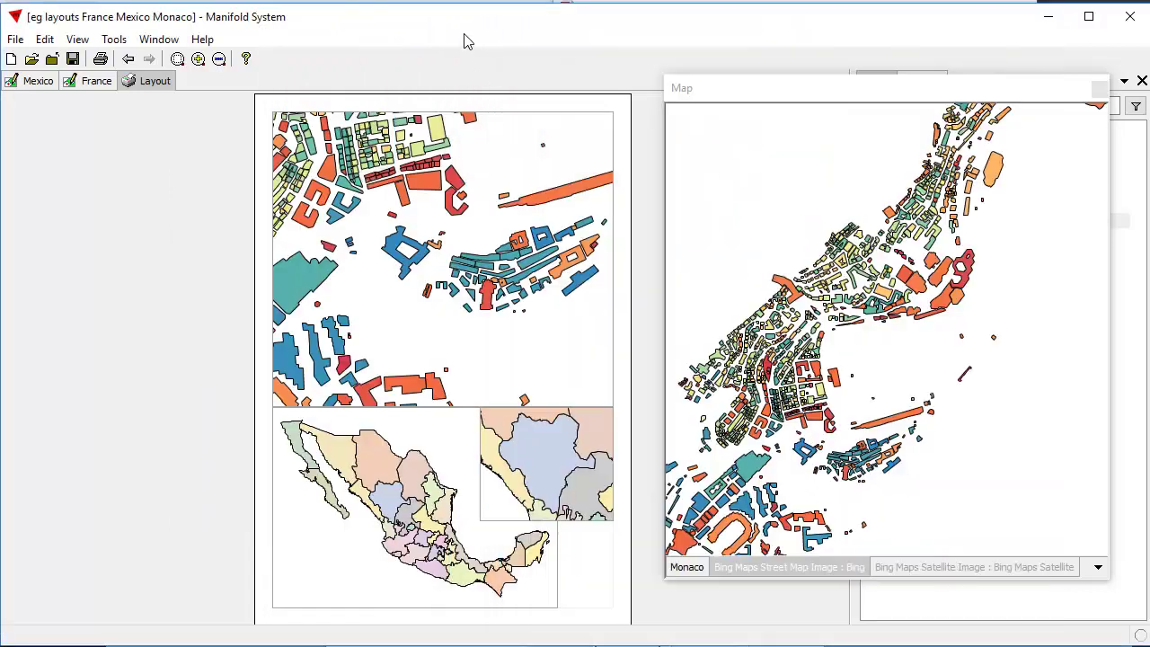
key("alt+Tab")
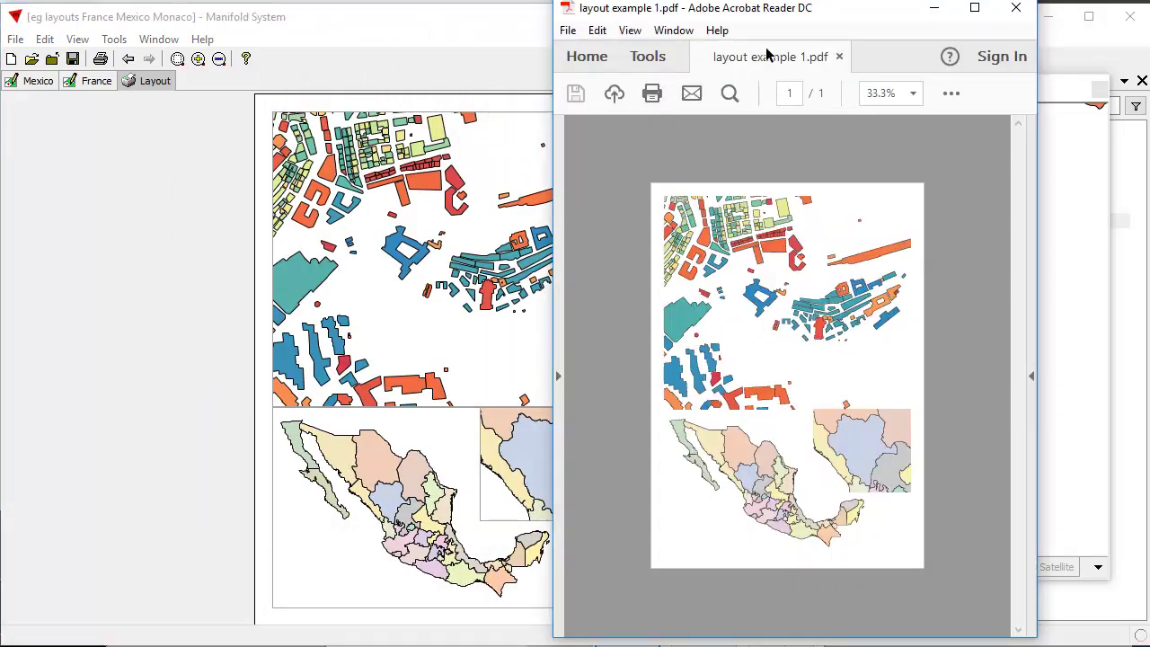
left_click_drag(856, 13, 912, 2)
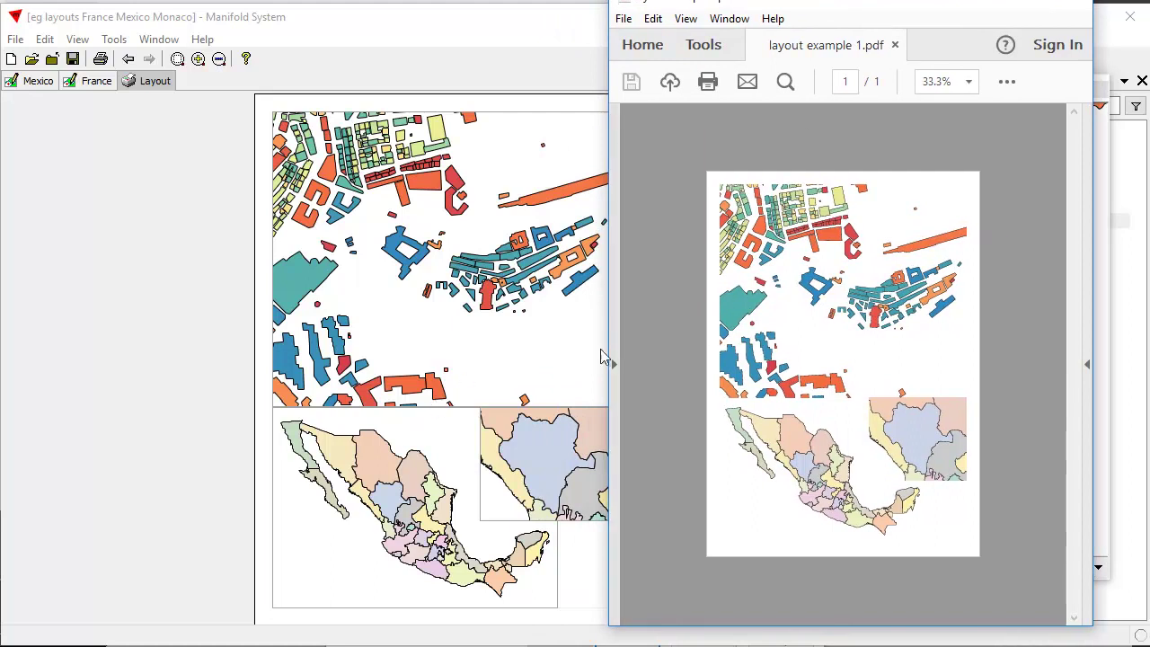
Zoom the PDF in up to 3200% to inspect building edges, then zoom back out.
scroll(858, 376, "up", 1)
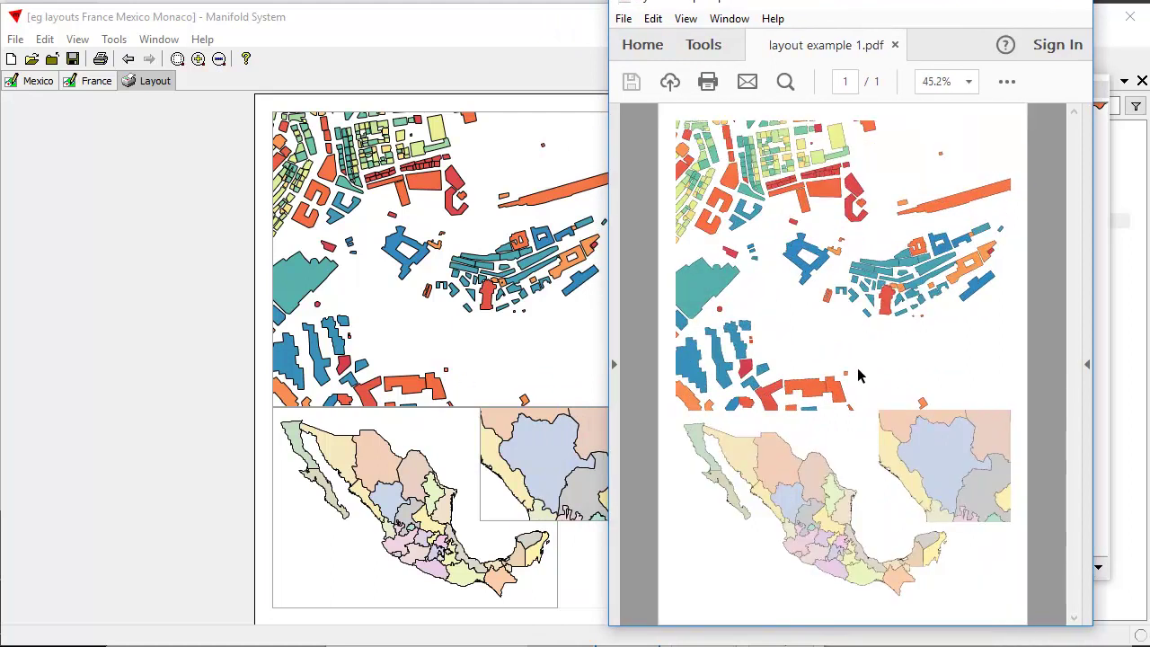
scroll(898, 289, "up", 5)
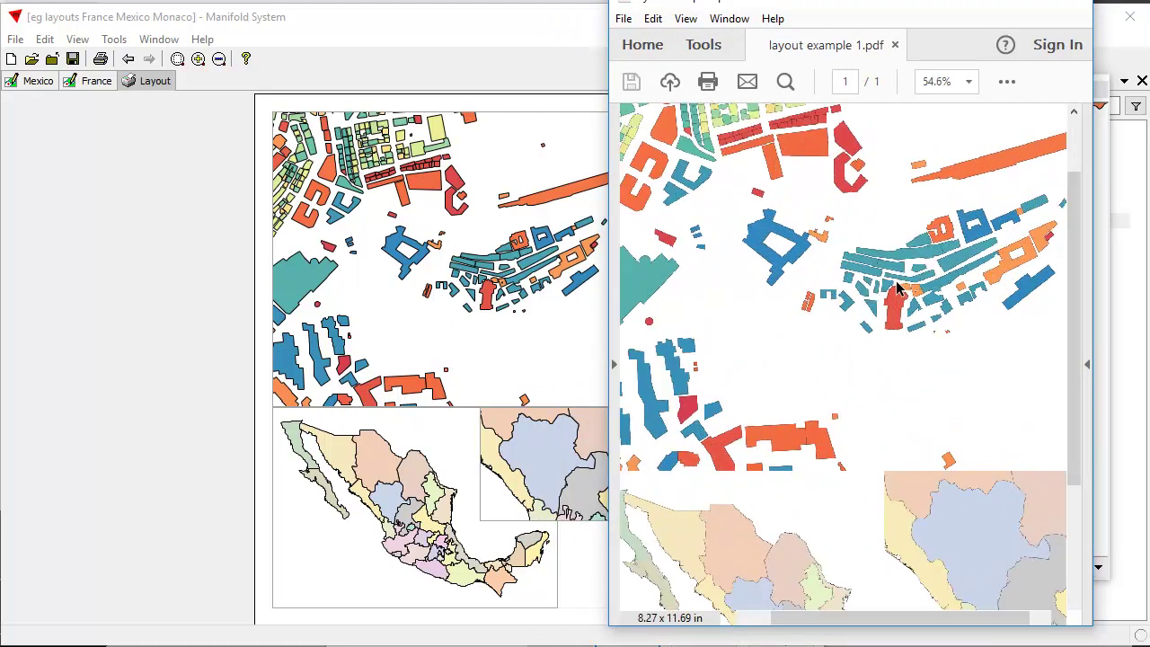
scroll(895, 287, "up", 5)
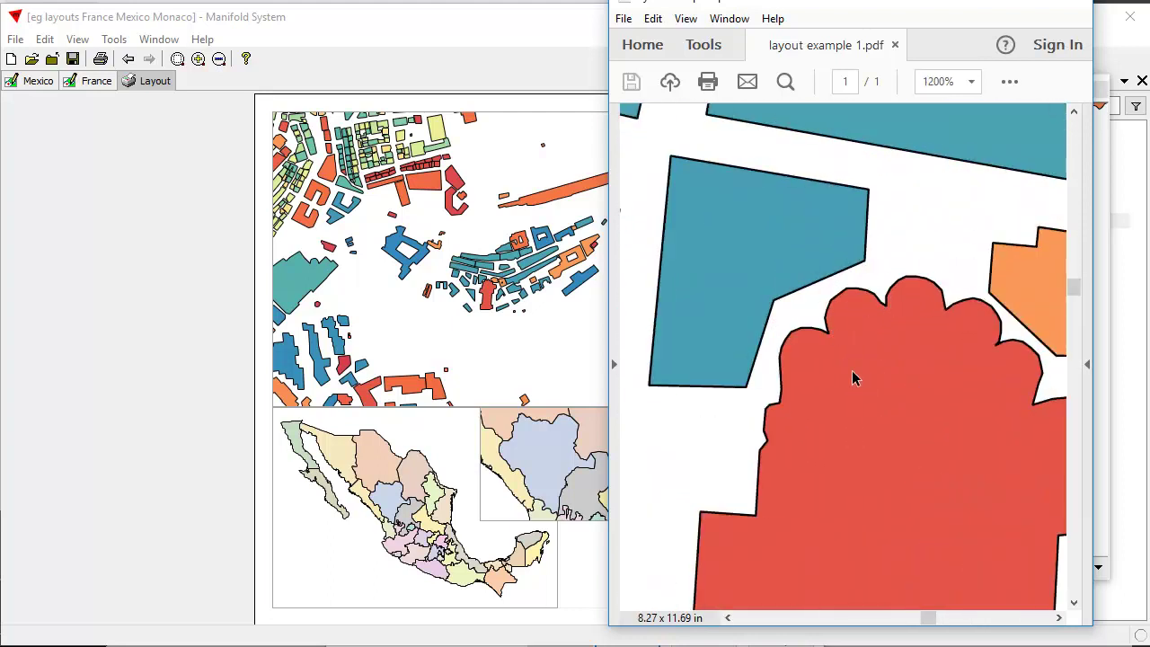
scroll(828, 328, "up", 3)
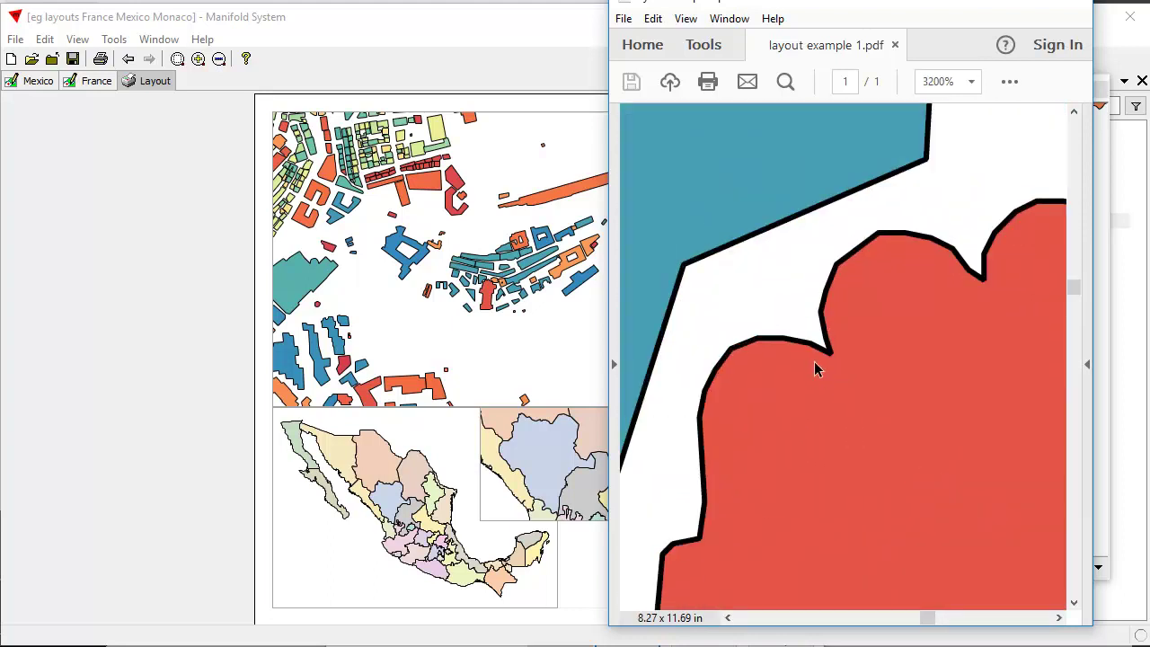
scroll(816, 368, "down", 2)
scroll(832, 413, "down", 1)
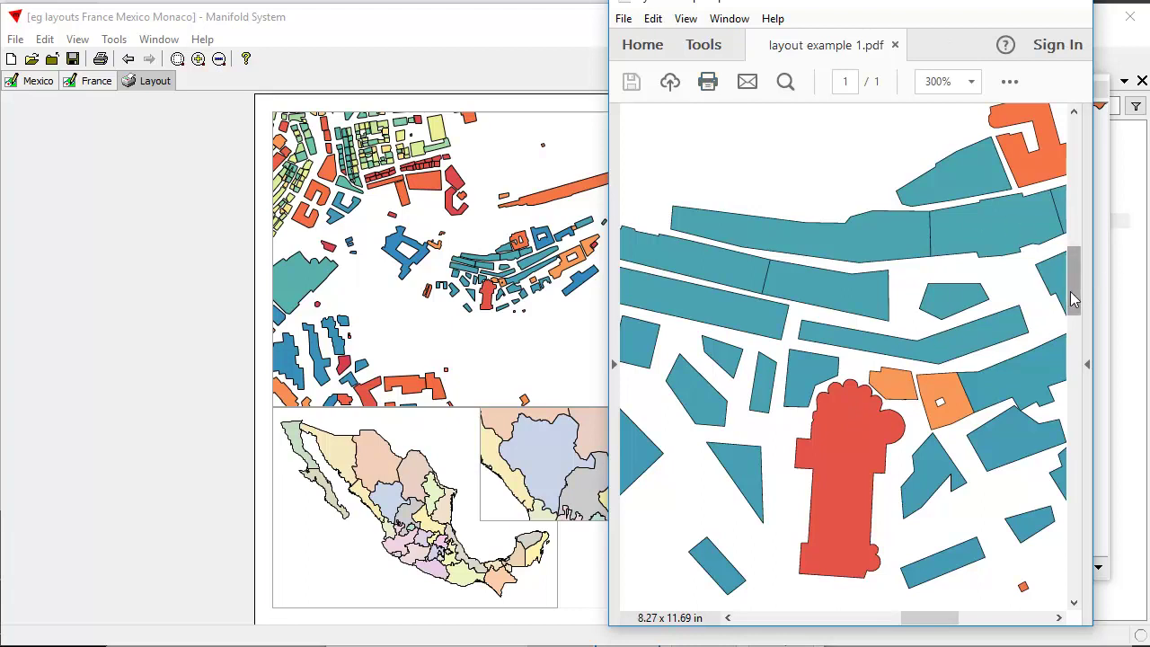
mouse_move(1073, 301)
left_mouse_down()
mouse_move(1087, 340)
mouse_move(1074, 310)
left_mouse_up()
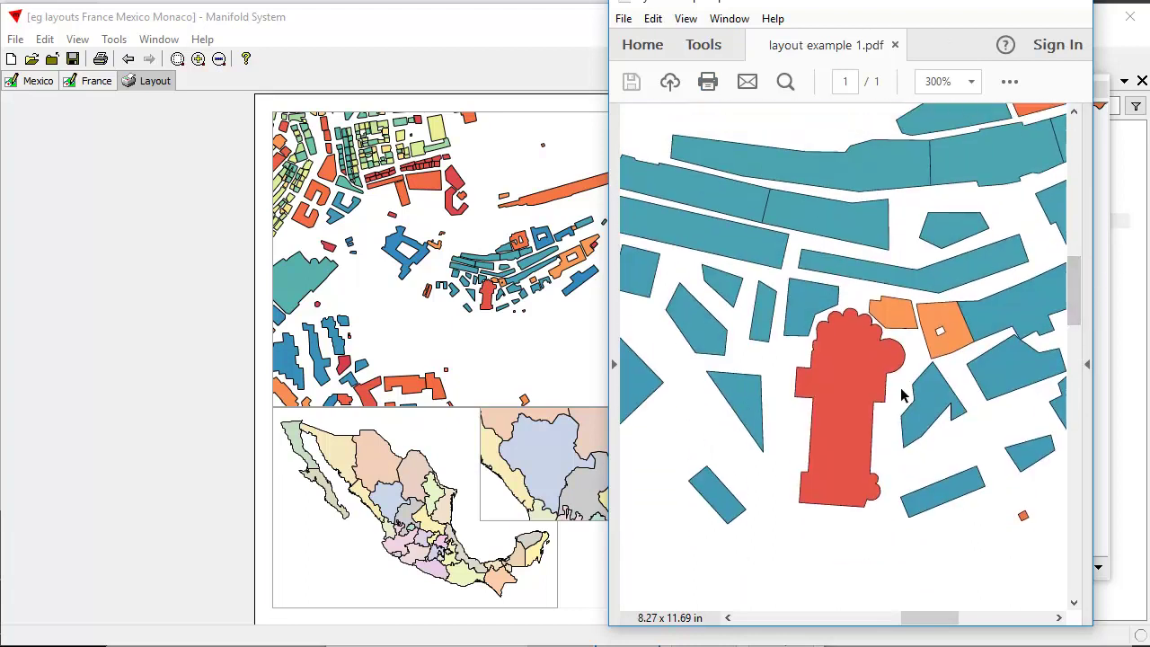
scroll(901, 395, "down", 7)
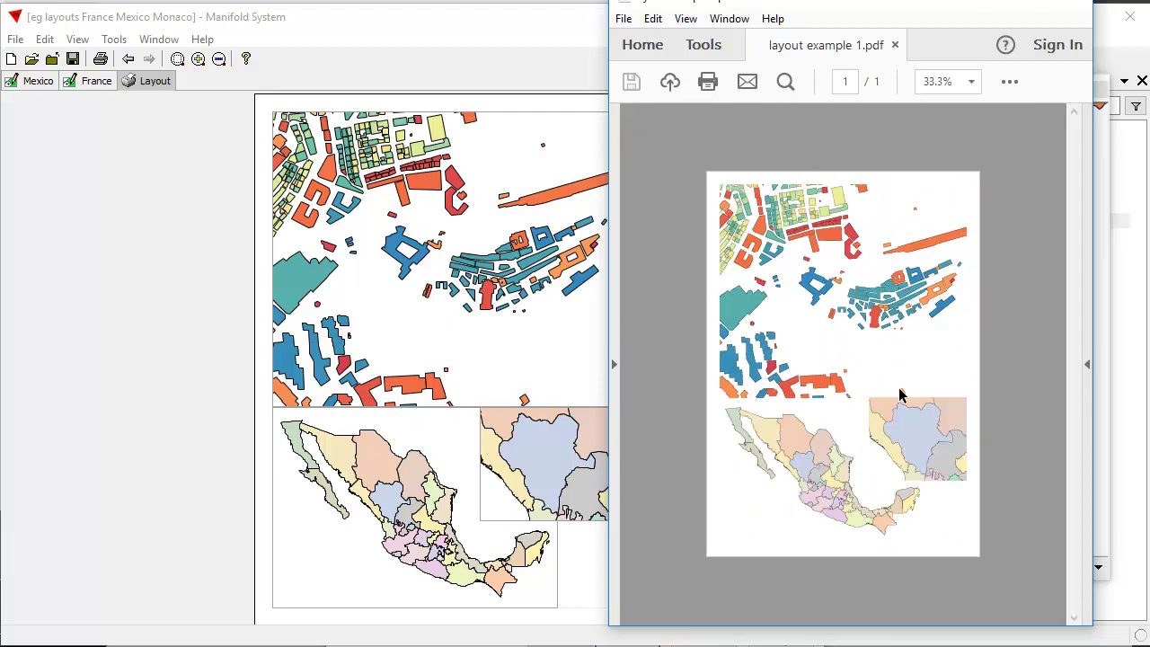
scroll(859, 395, "up", 1)
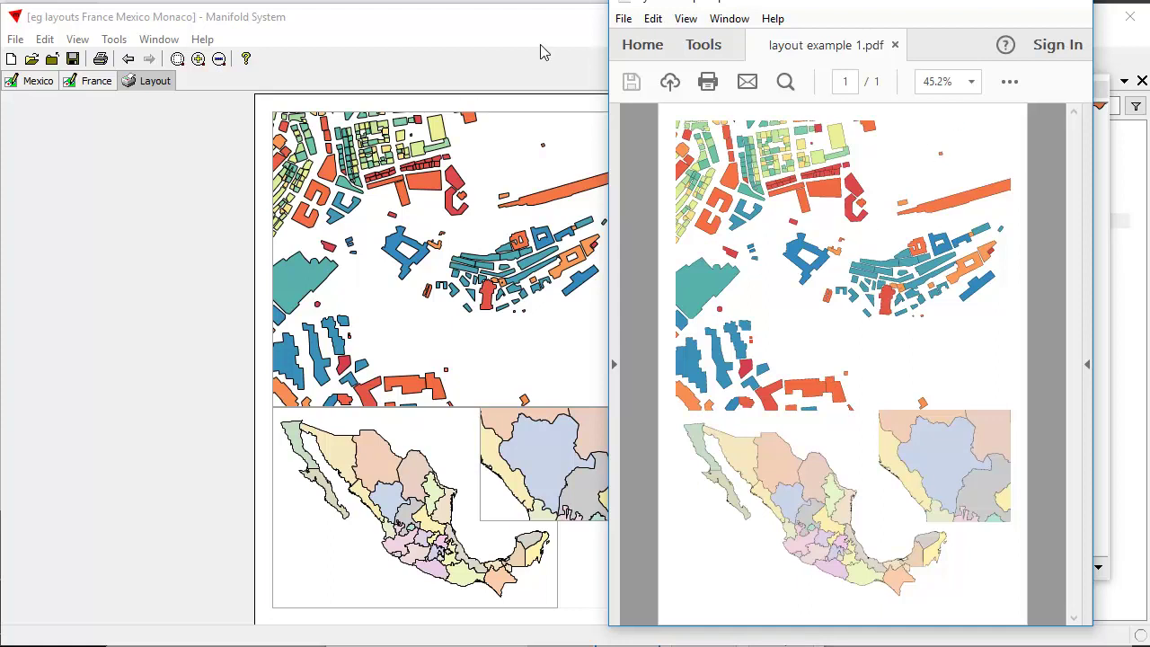
Close Acrobat and switch the Monaco basemap from Bing Street Map to Bing Satellite.
left_click(1071, 5)
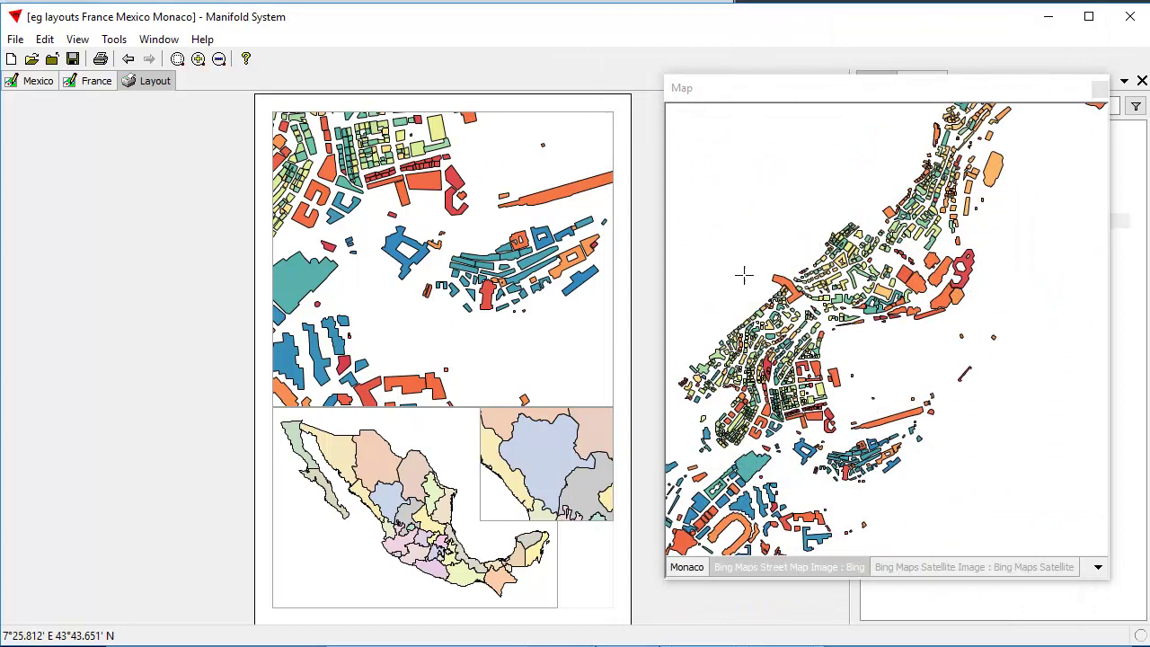
left_click(790, 570)
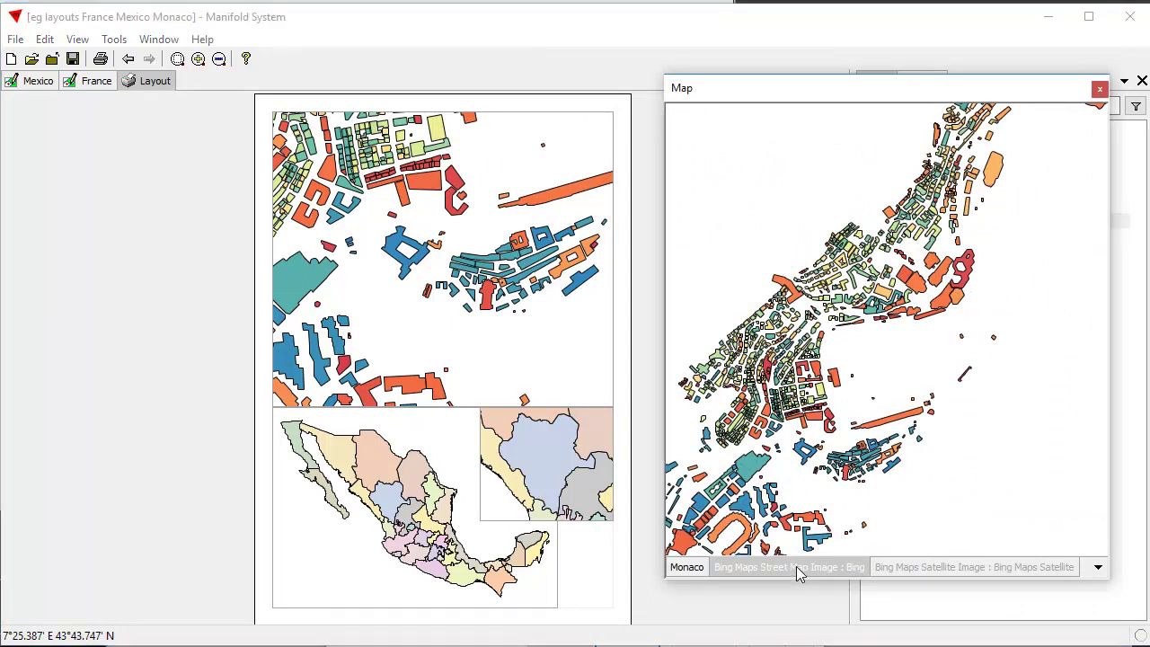
left_click(797, 570)
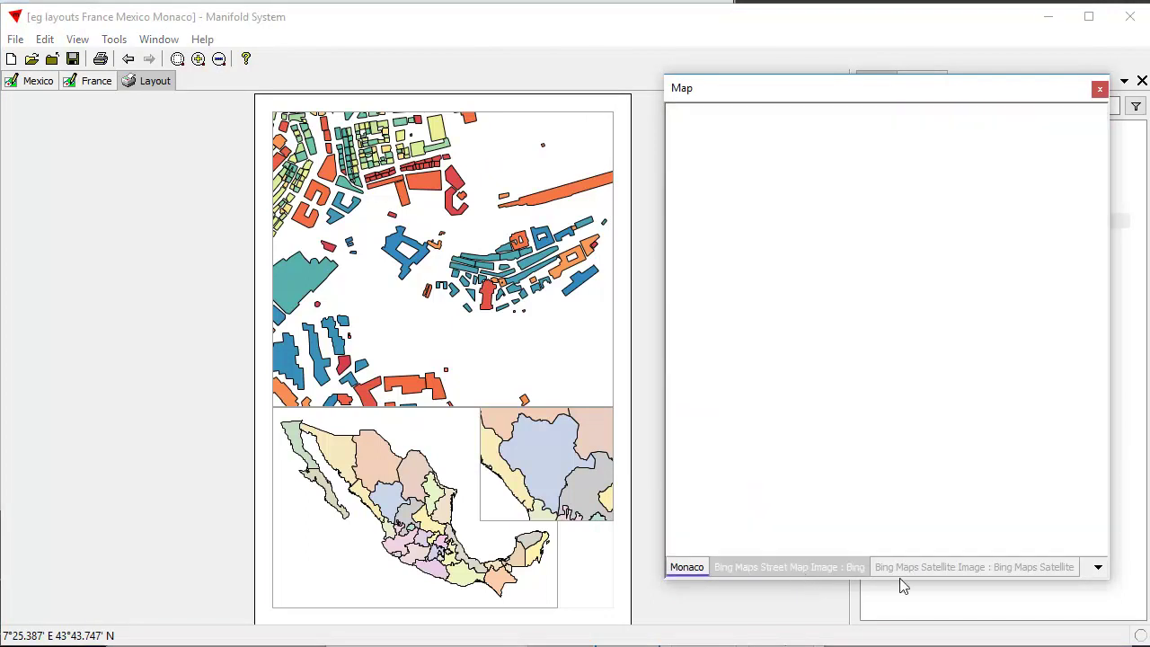
left_click(918, 568)
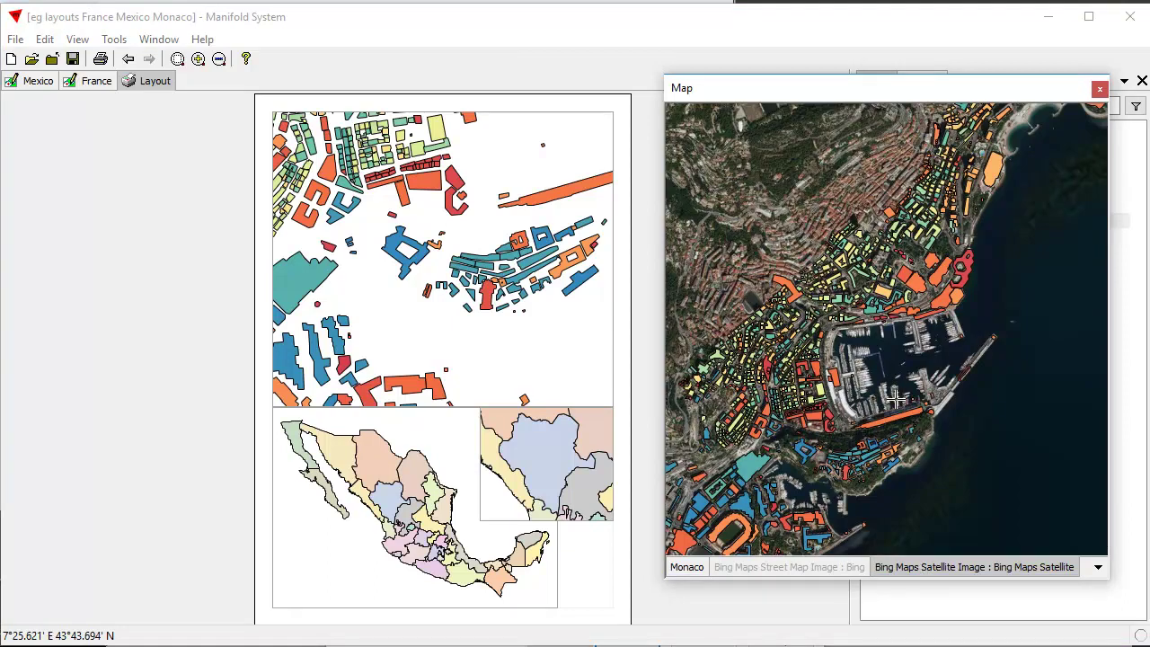
left_click(440, 286)
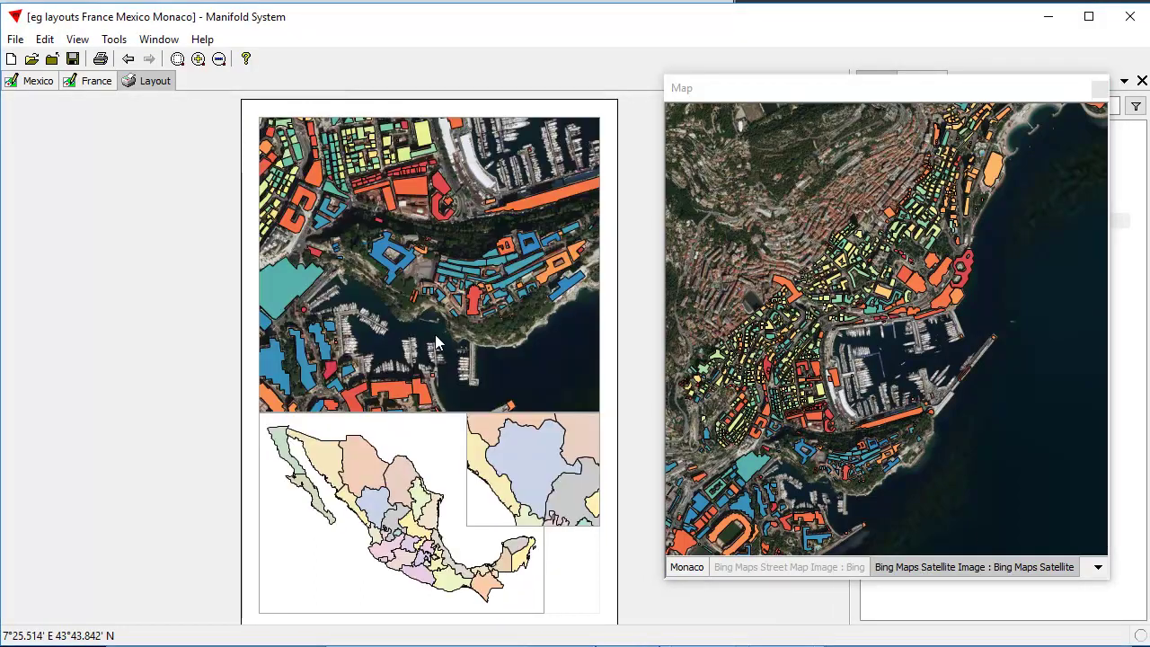
Zoom and pan the layout's Monaco frame closer on the harbour buildings.
left_click_drag(462, 339, 467, 335)
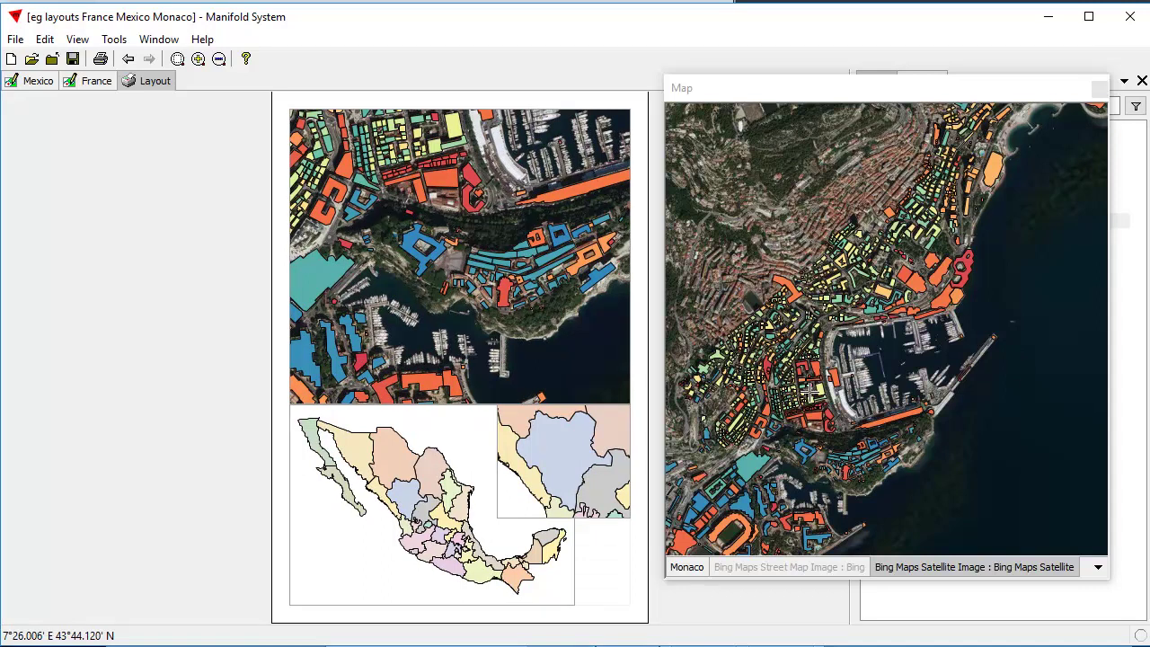
left_click(470, 301)
scroll(470, 301, "up", 2)
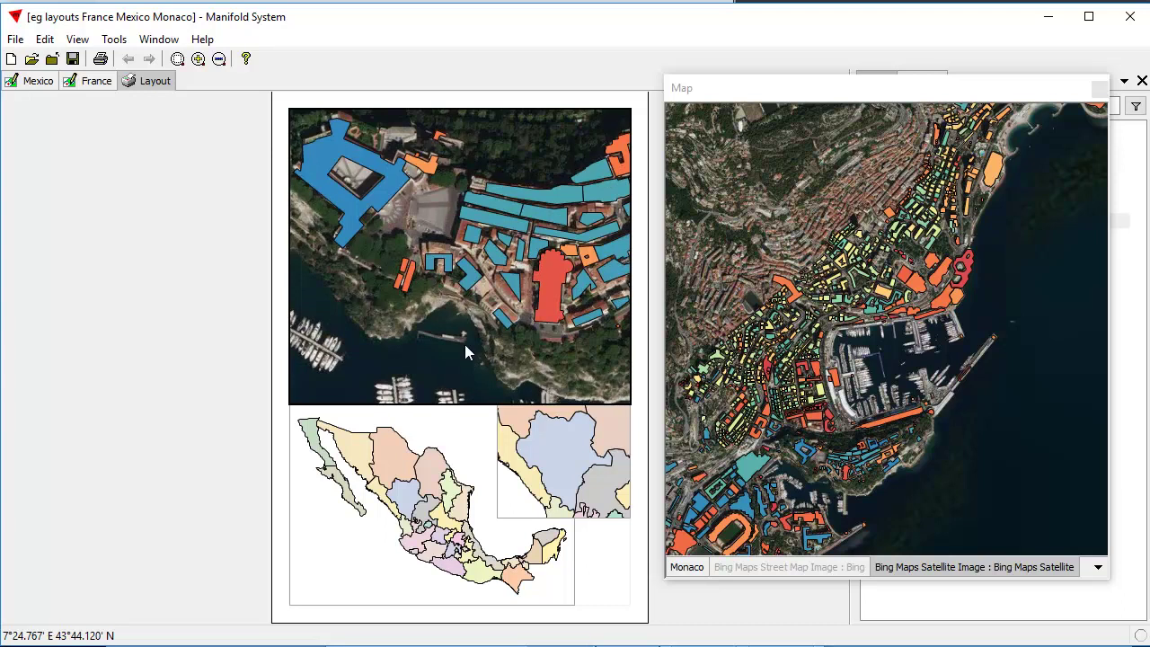
scroll(466, 344, "up", 1)
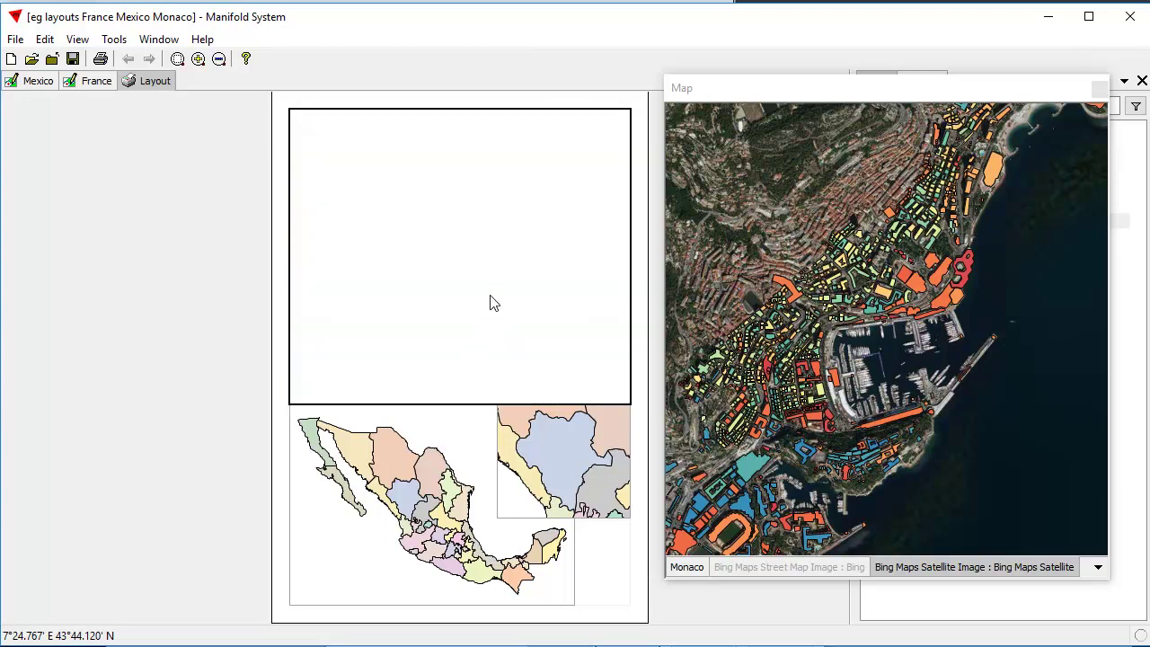
left_click_drag(526, 298, 465, 286)
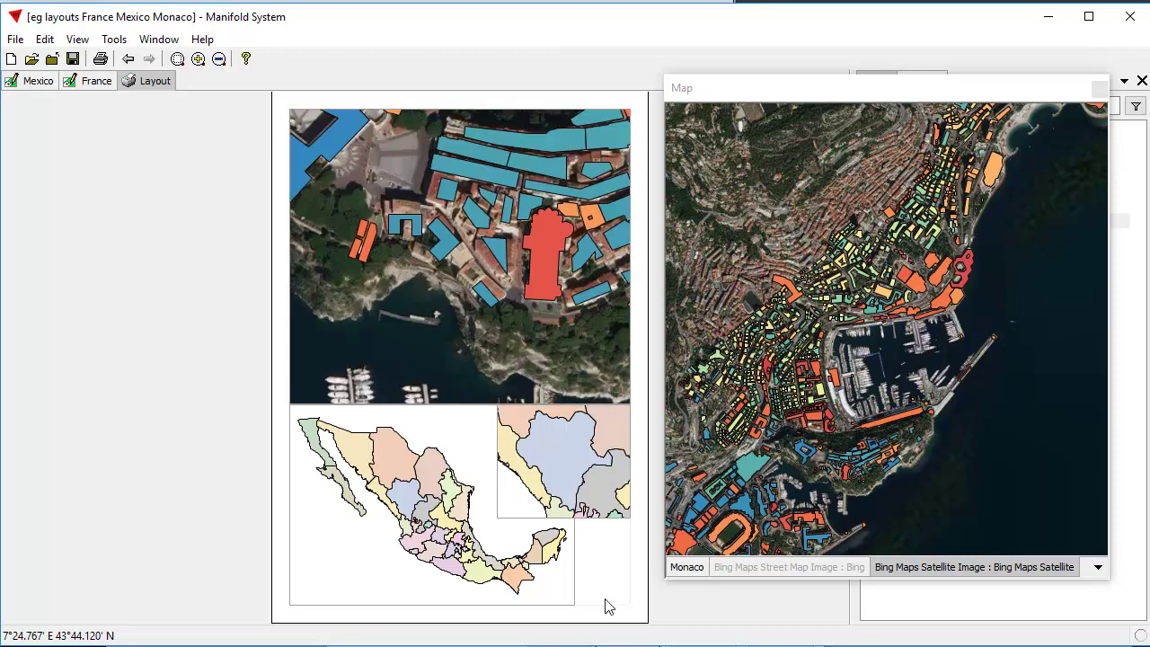
Start printing the layout with the PDF printer's paper size set to A4.
left_click(15, 40)
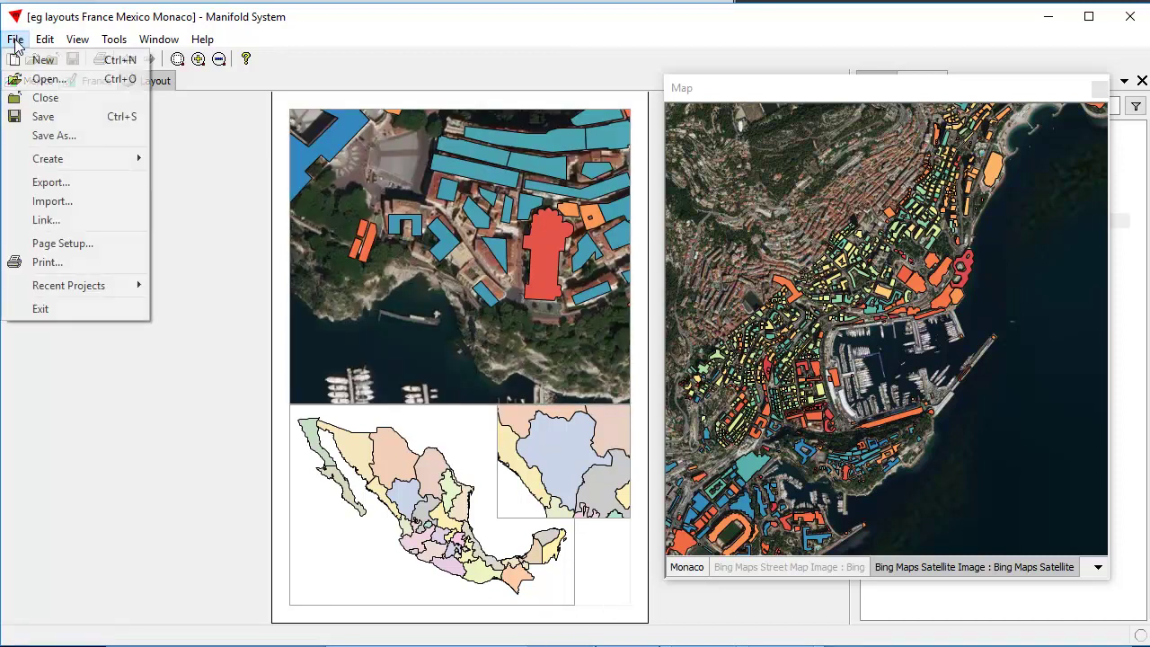
left_click(75, 262)
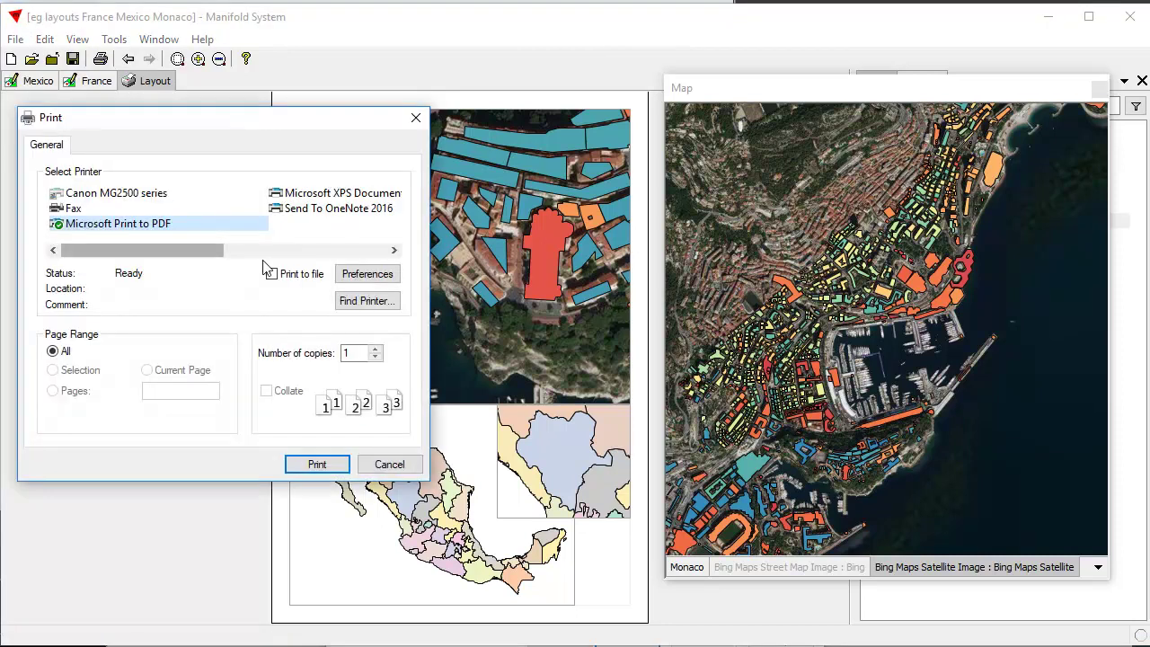
left_click(392, 277)
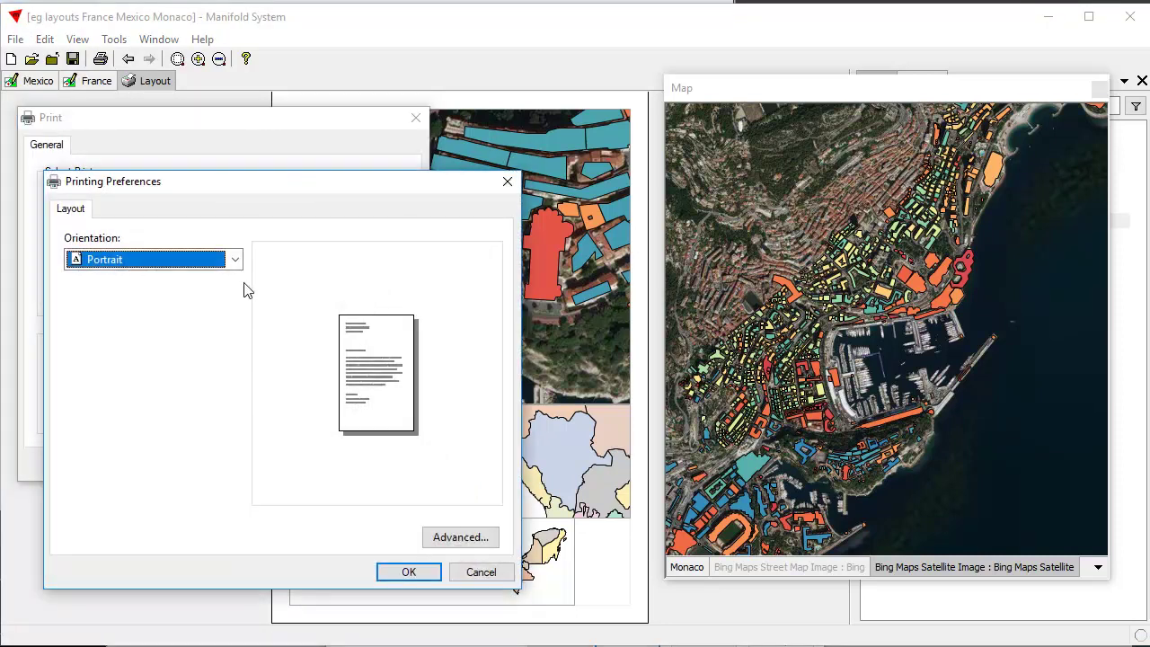
left_click(460, 537)
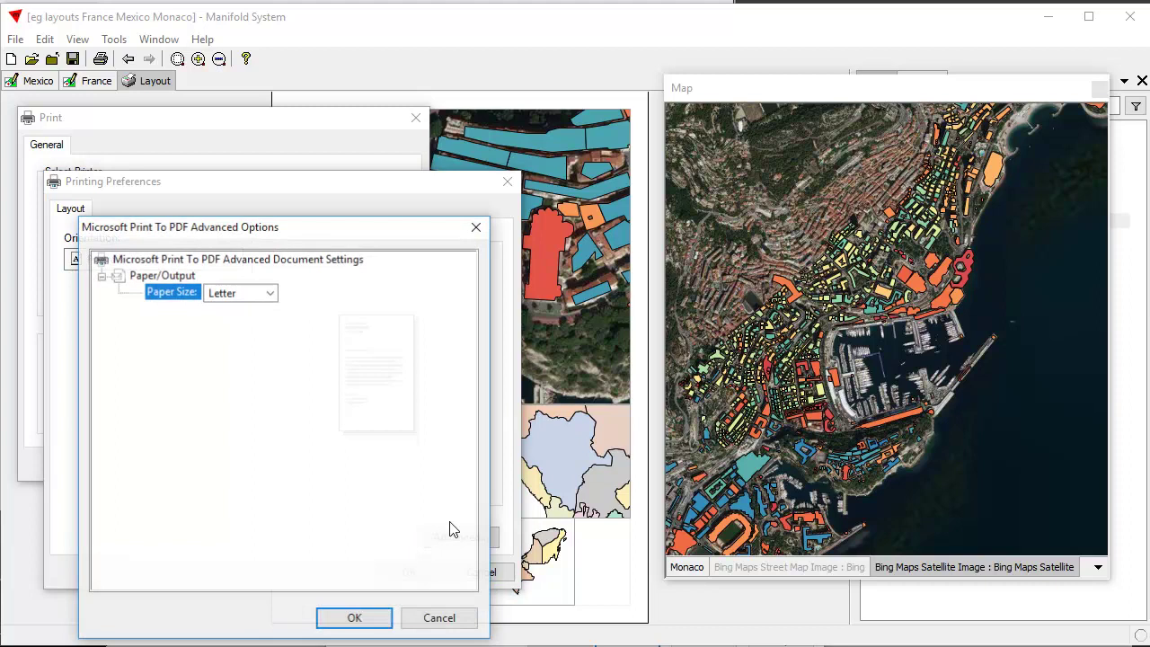
left_click(269, 292)
left_click(245, 325)
left_click(372, 617)
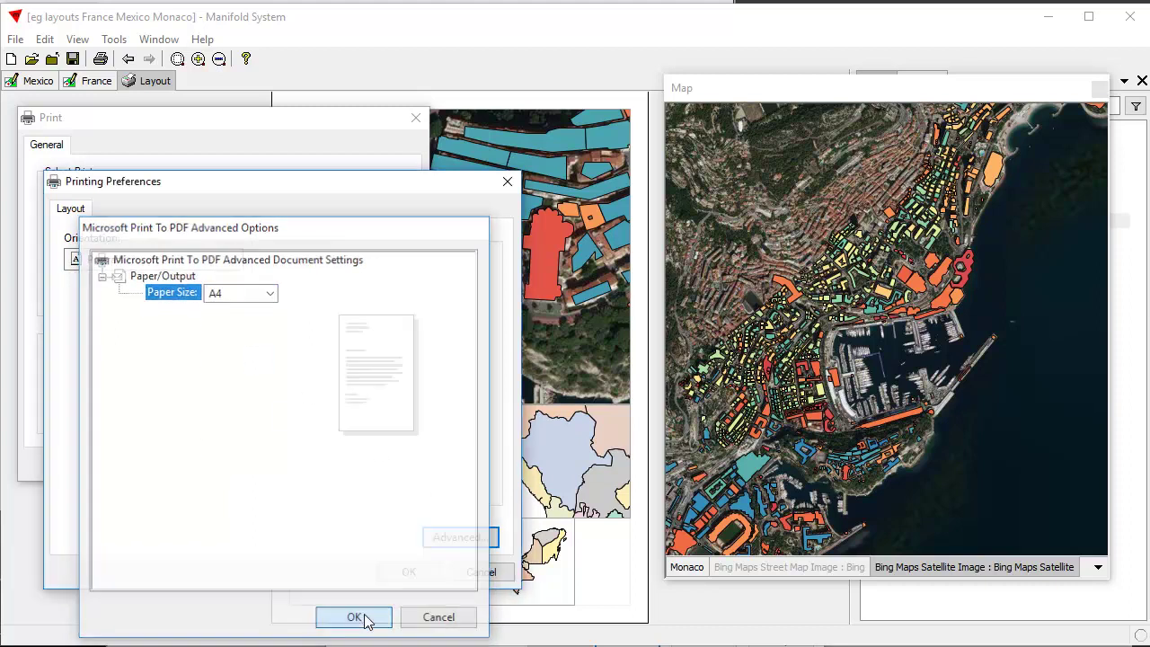
left_click(406, 572)
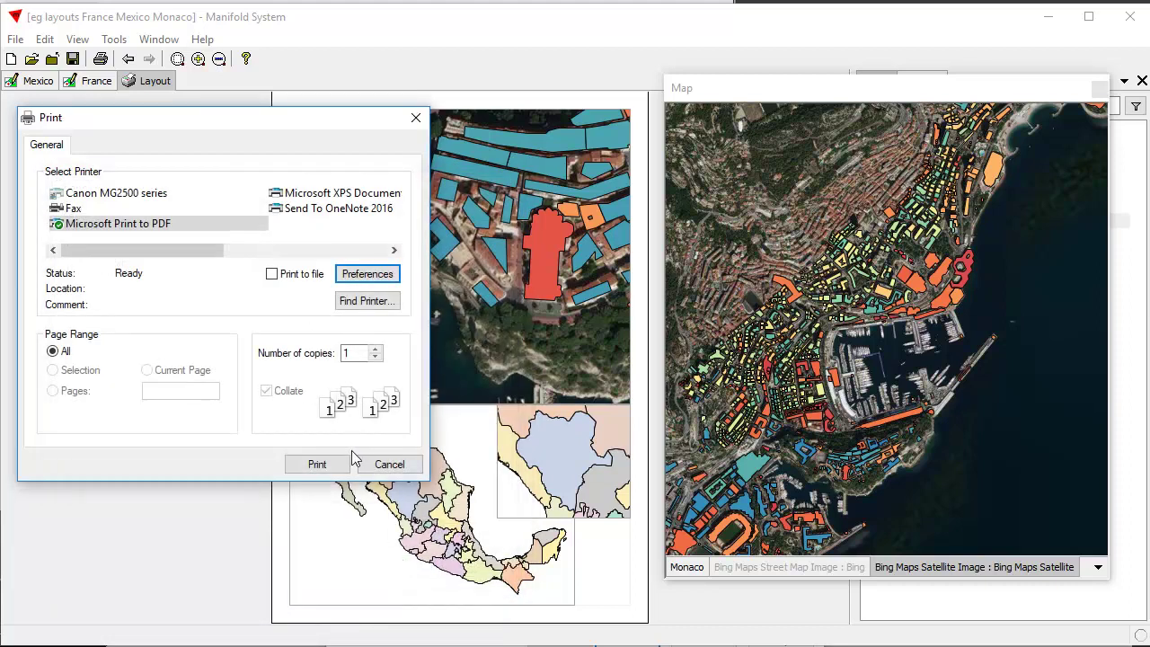
Print the layout to PDF as 'layout example 2.pdf' in the PDFs folder.
left_click(317, 464)
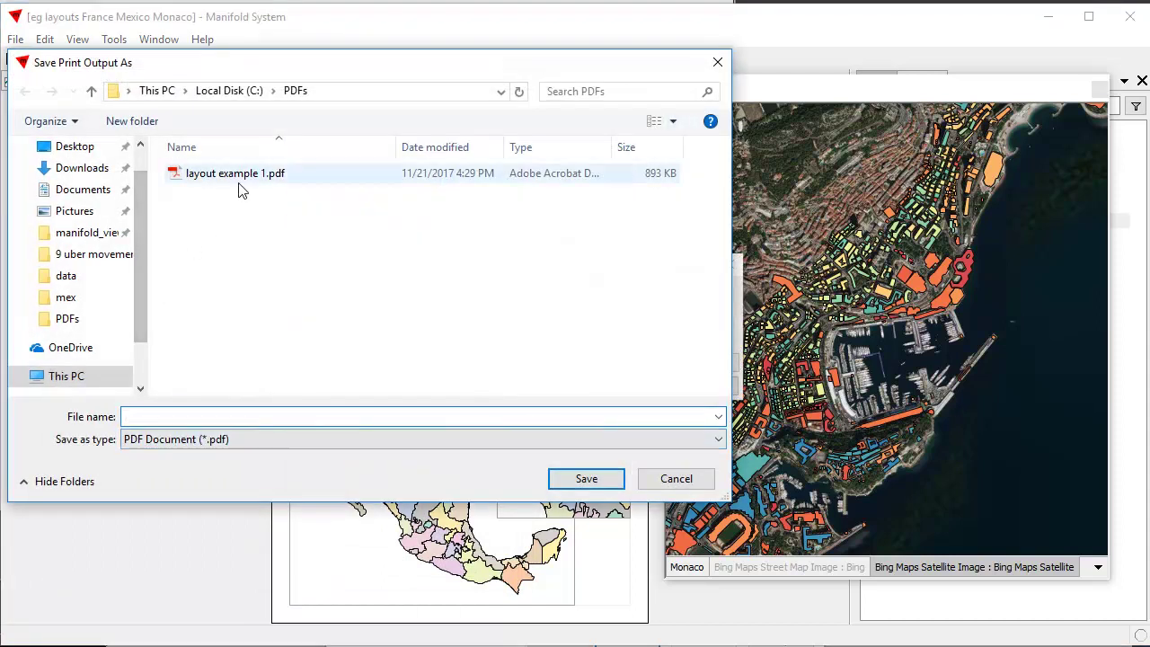
left_click(240, 176)
left_click(203, 416)
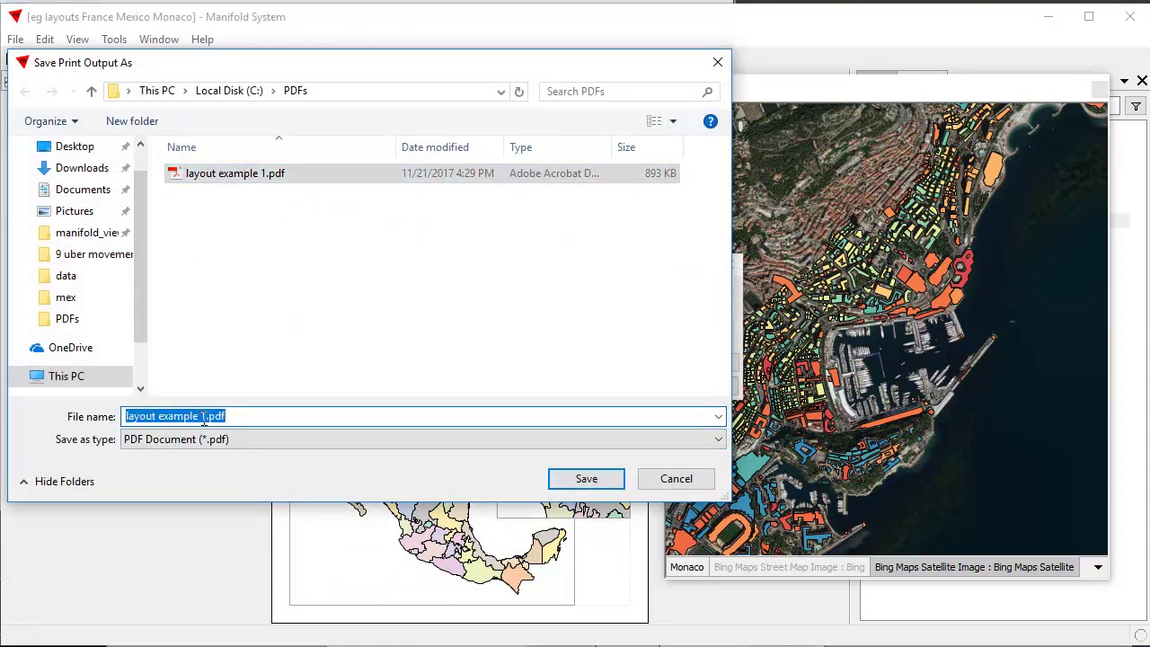
double_click(203, 415)
type("2")
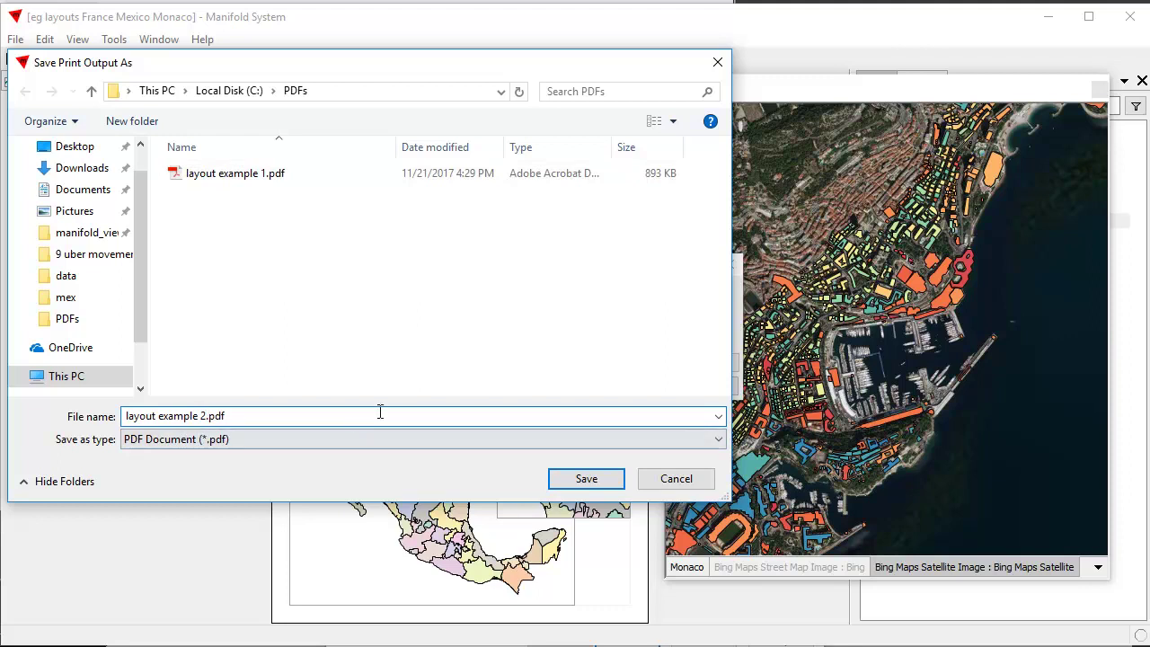
left_click(582, 480)
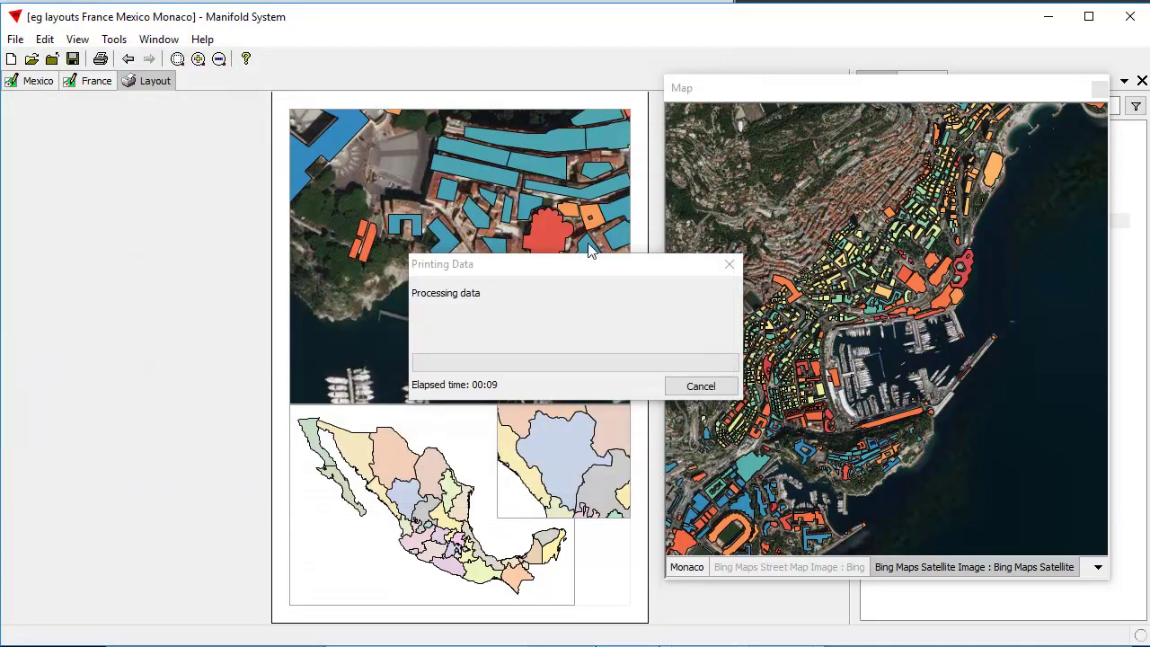
Check the Mexico and France maps, return to Layout, and reposition the floating Monaco map.
left_click_drag(823, 95, 850, 108)
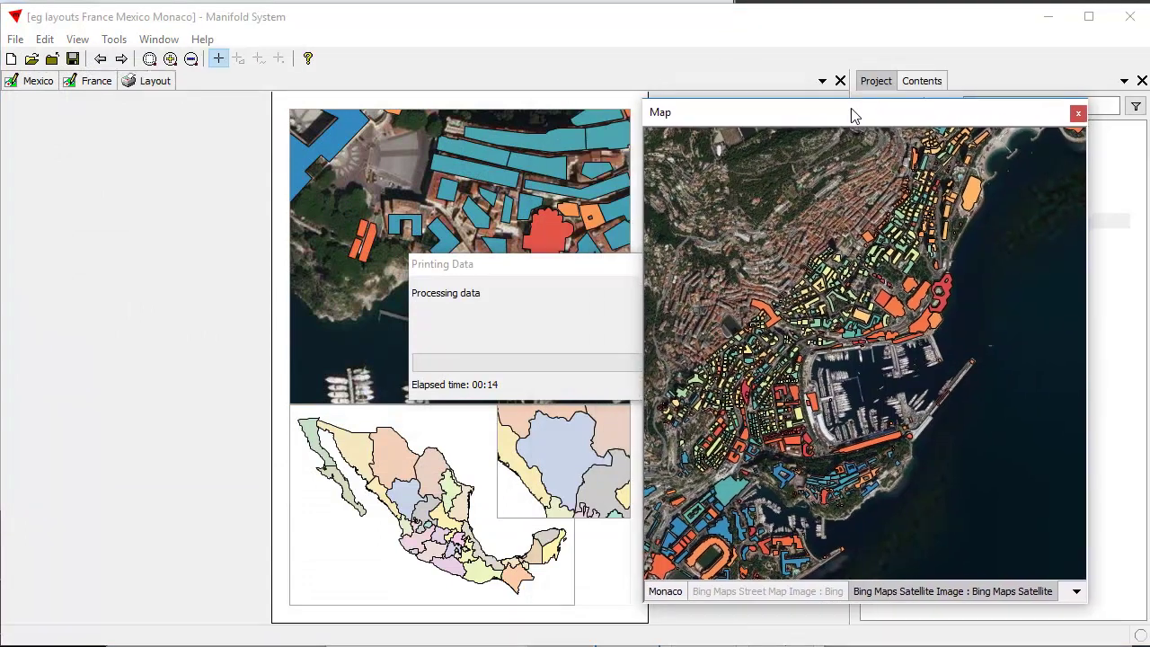
left_click(33, 84)
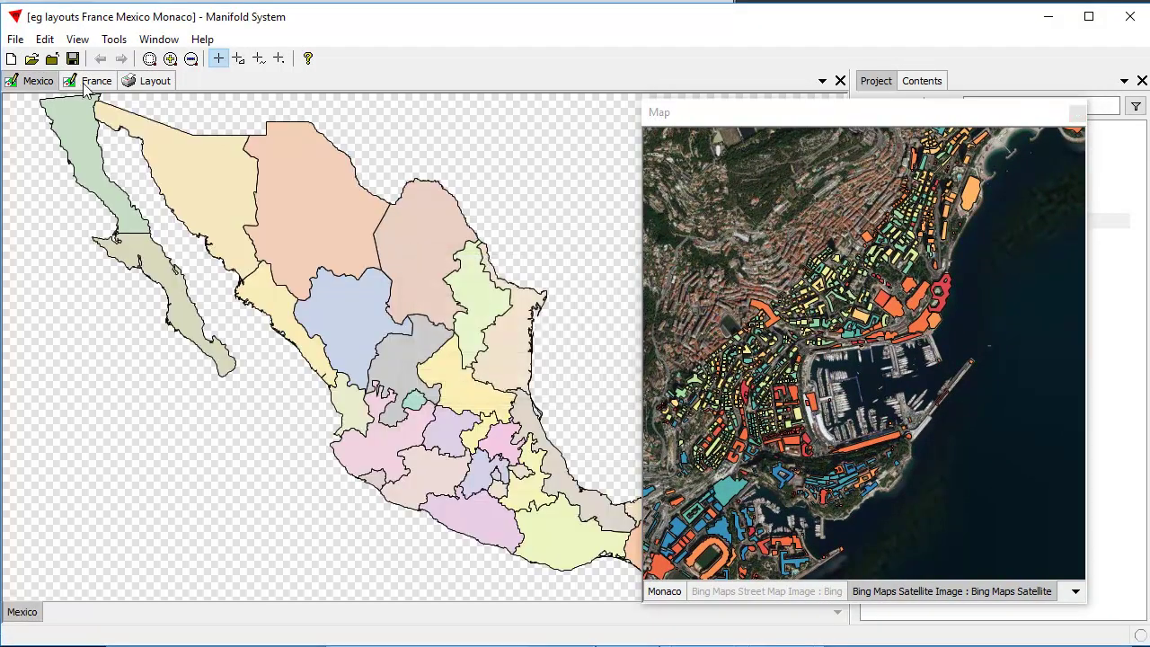
left_click(85, 85)
left_click(156, 83)
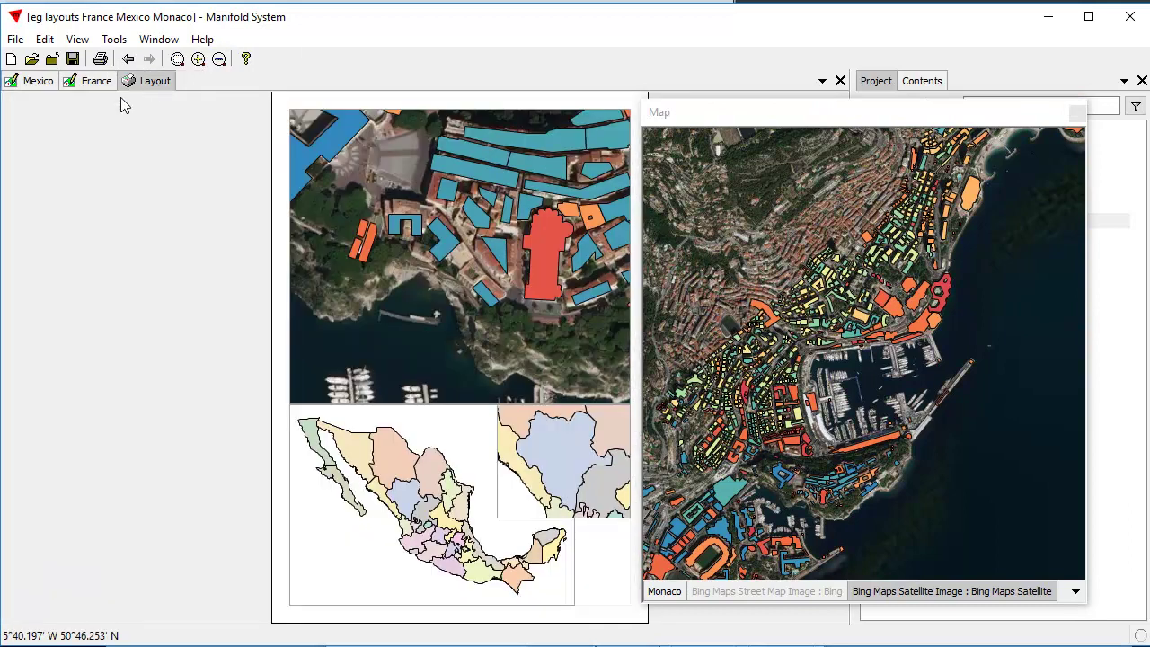
left_click_drag(802, 119, 797, 111)
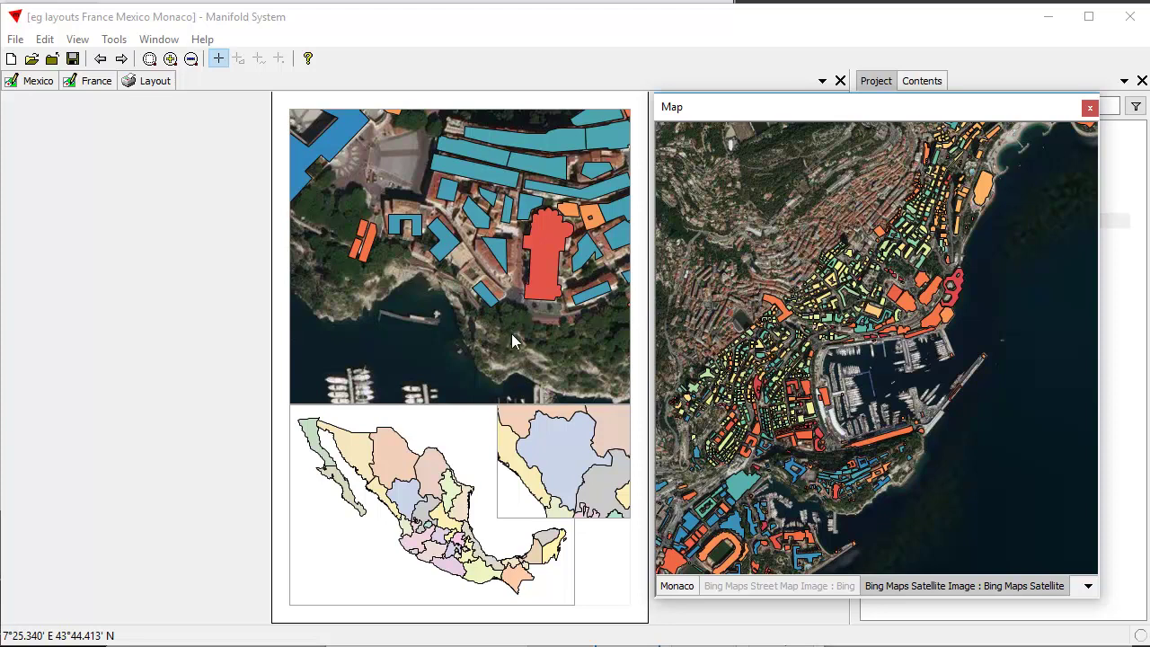
Open layout example 2.pdf in Acrobat Reader, hide the Tools pane and move the window left.
key("alt+Tab")
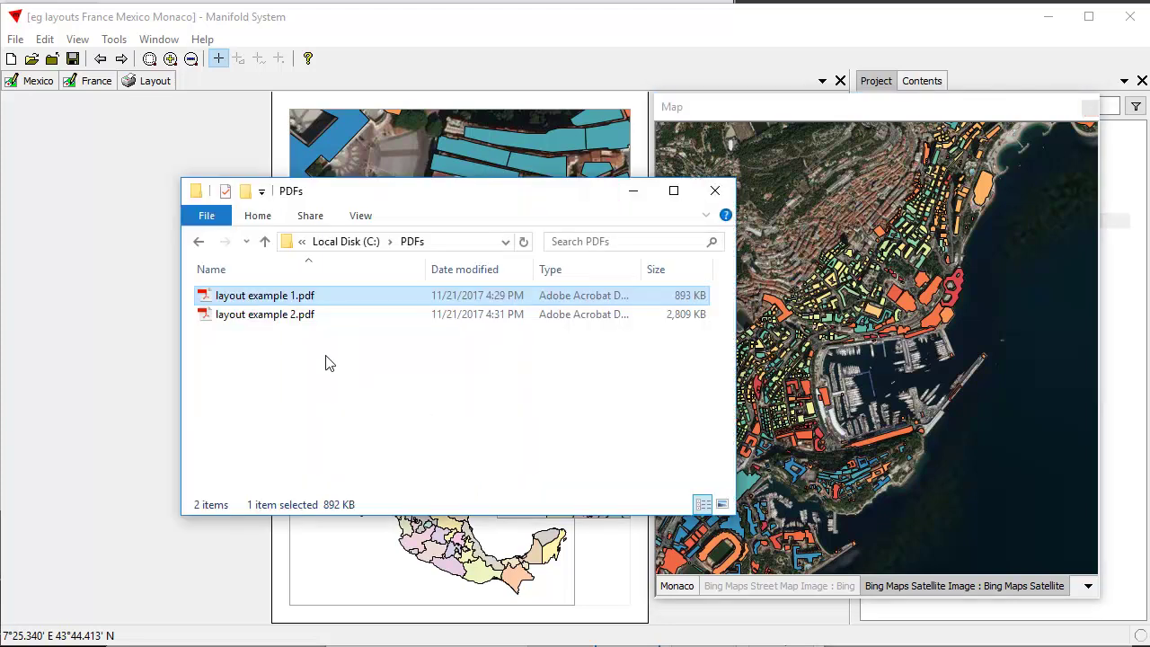
double_click(314, 316)
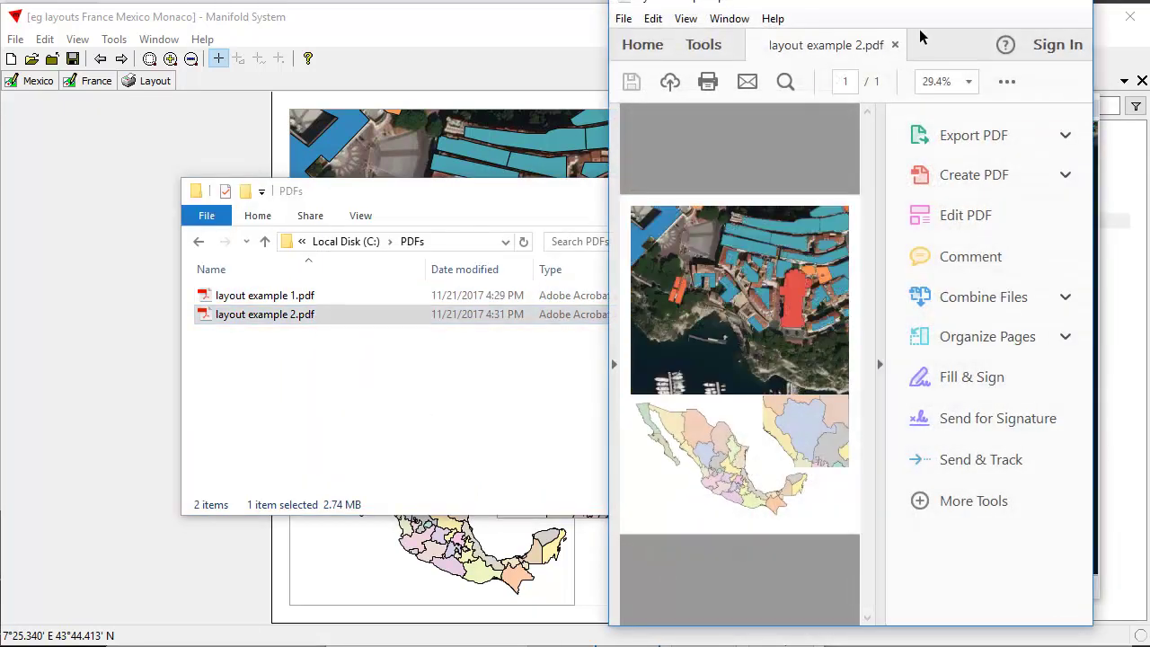
left_click(879, 365)
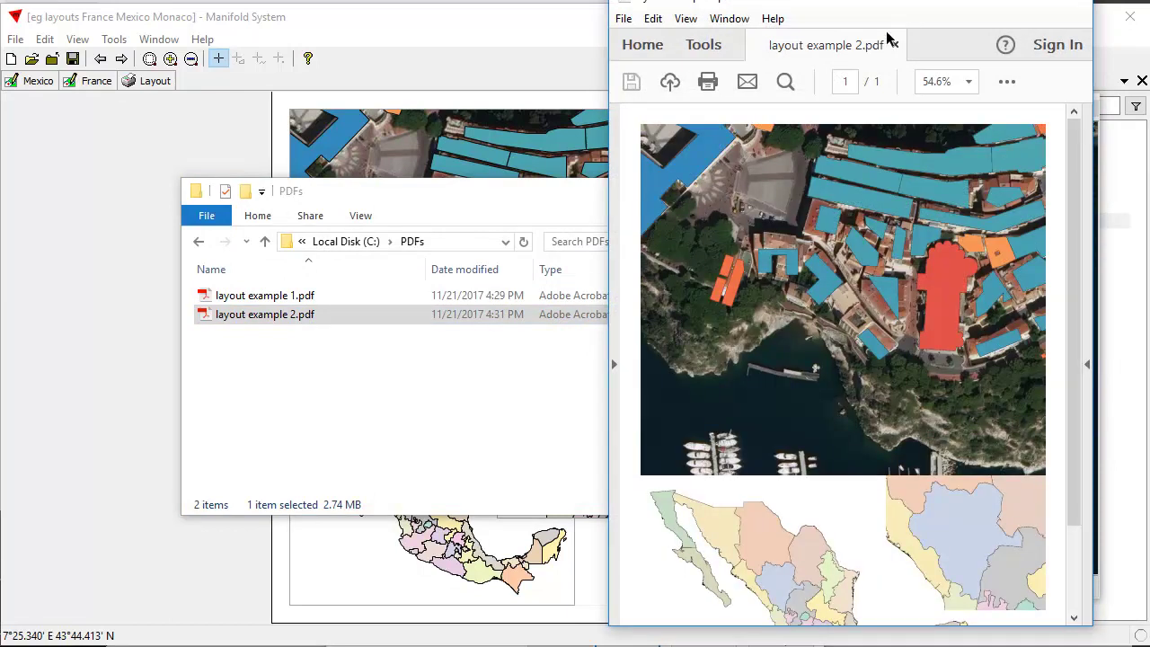
left_click_drag(903, 8, 685, 7)
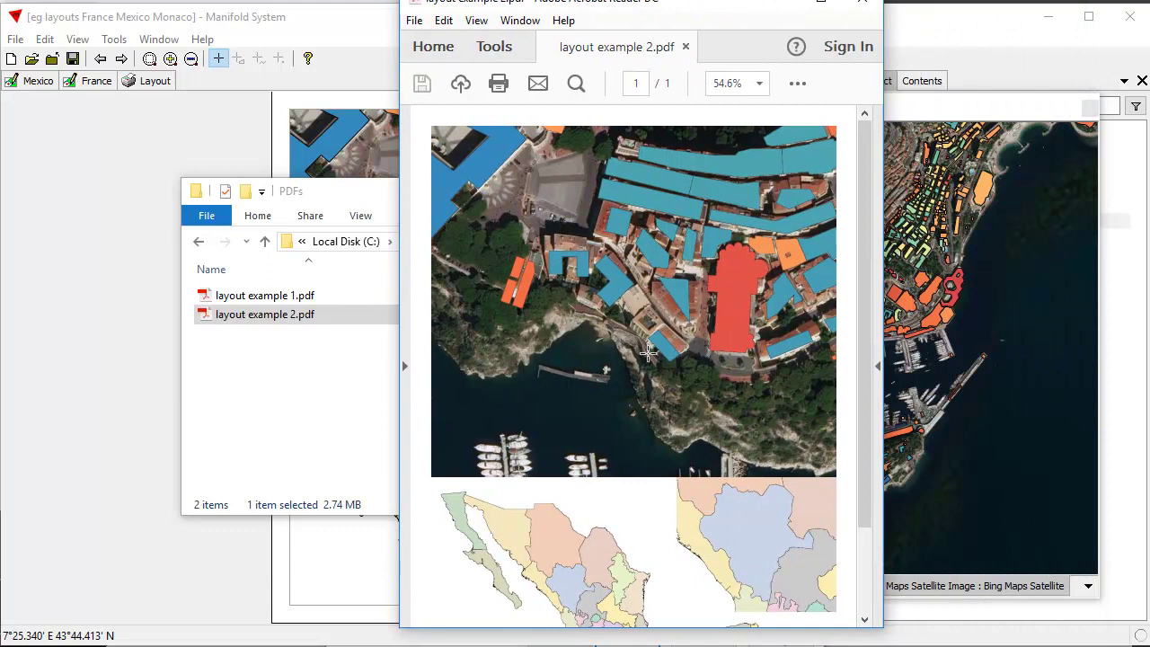
Zoom in and out of the PDF to inspect the satellite-backed Monaco buildings.
scroll(648, 353, "up", 5, "ctrl")
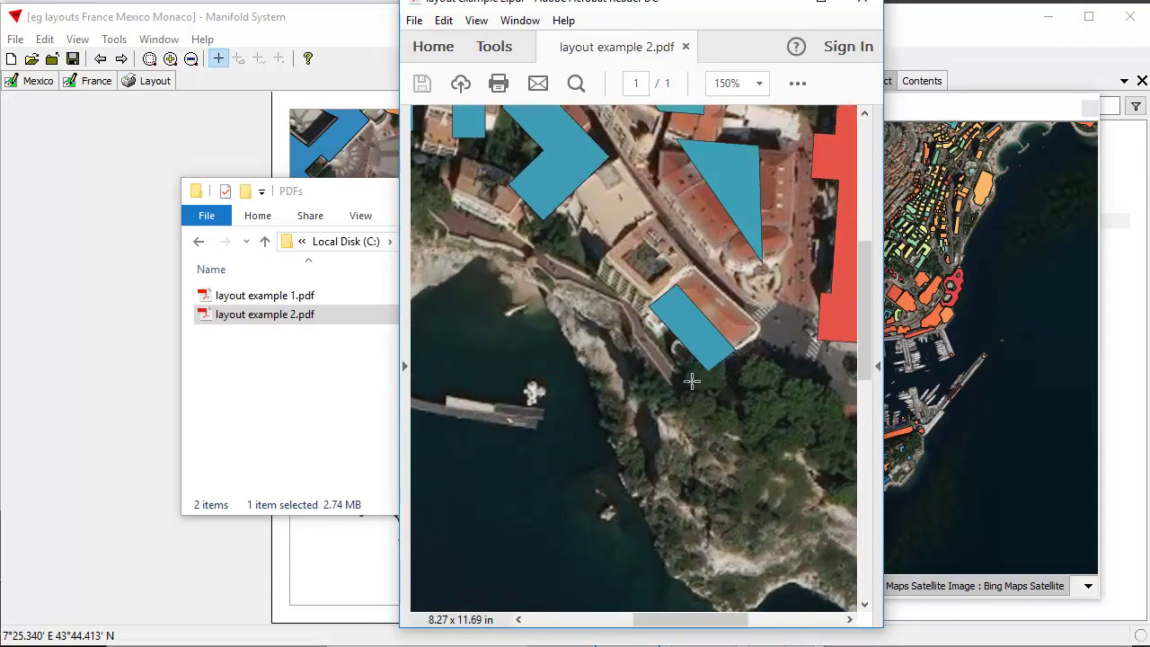
scroll(780, 403, "up", 4, "ctrl")
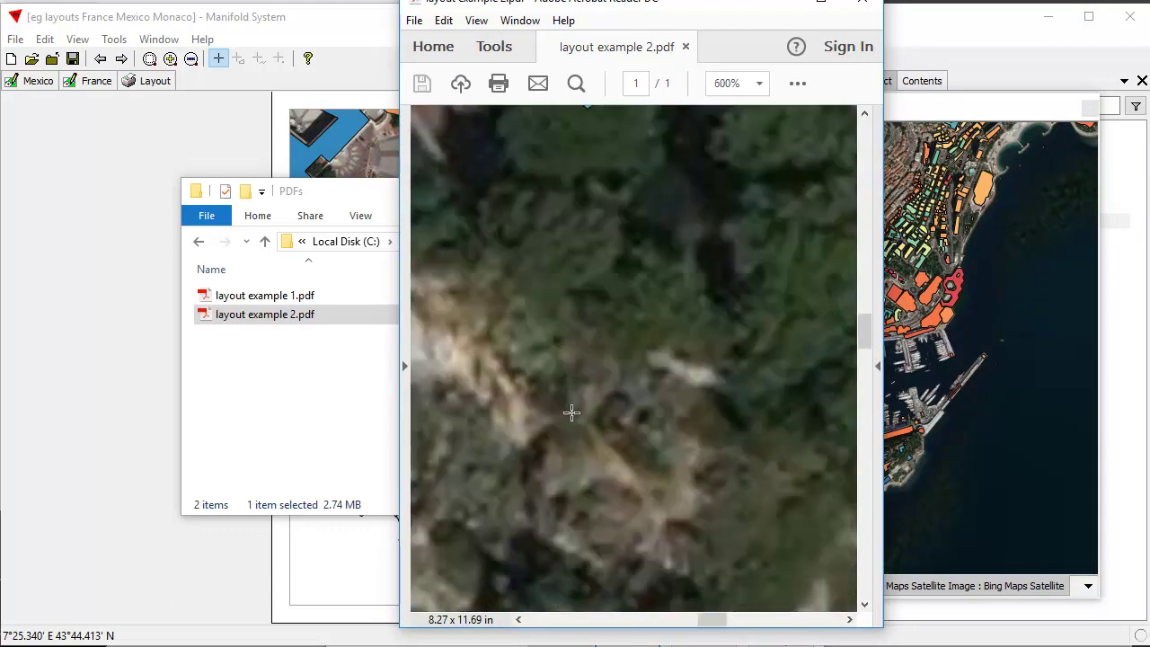
scroll(571, 410, "down", 3, "ctrl")
scroll(571, 411, "down", 4, "ctrl")
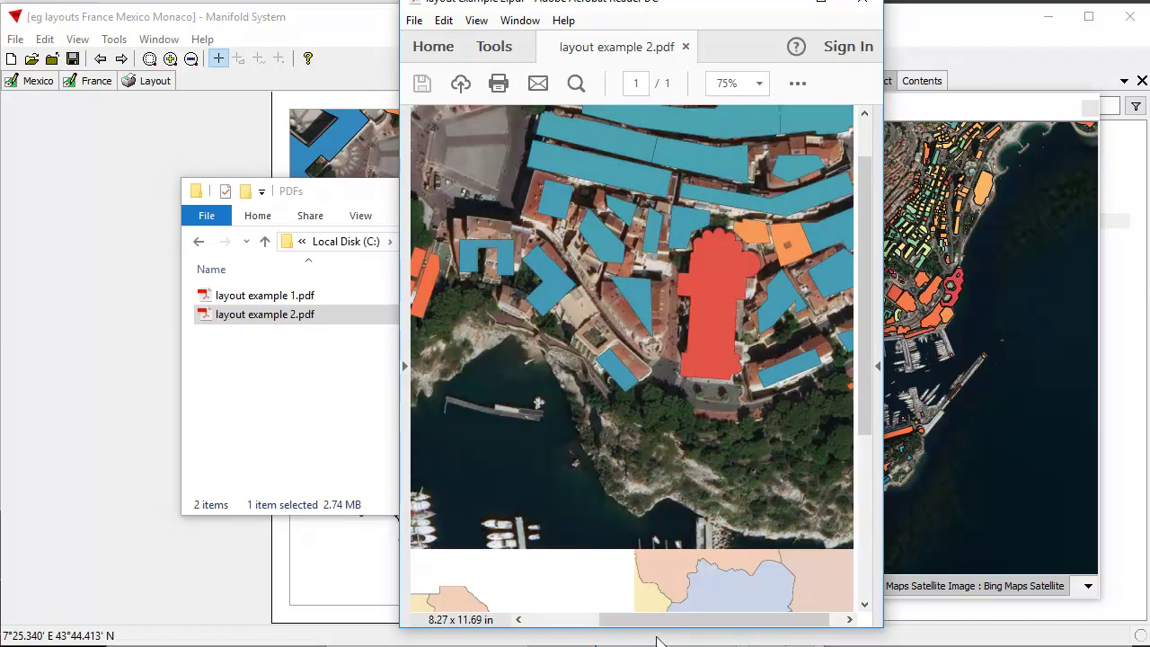
left_click_drag(654, 620, 600, 585)
scroll(525, 173, "up", 1)
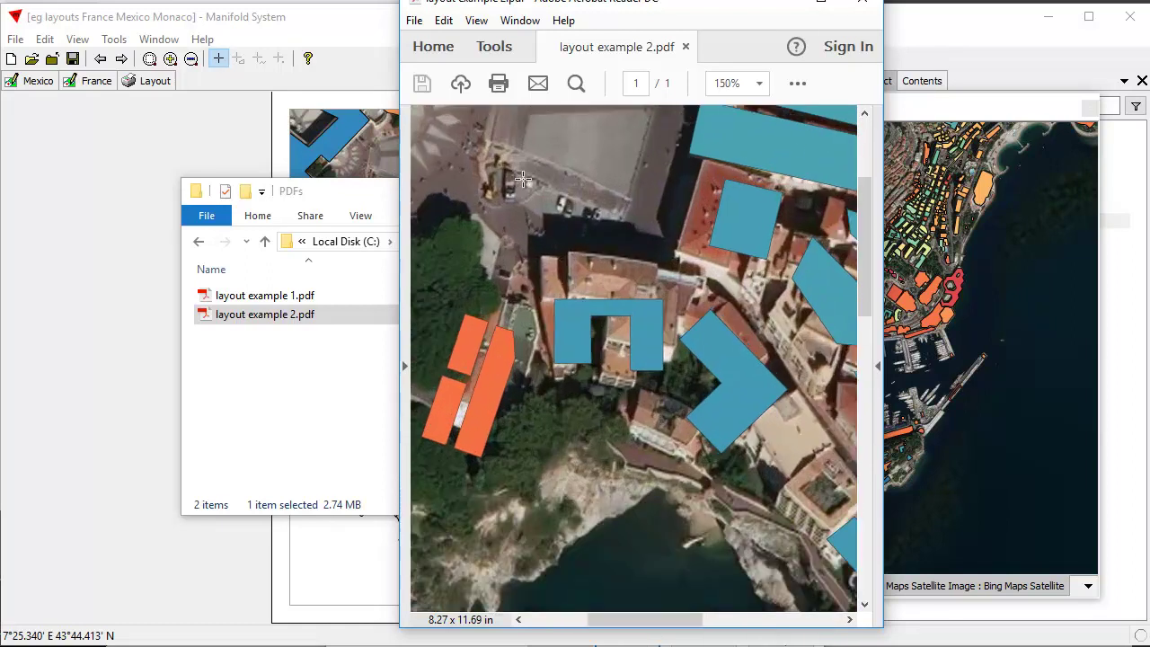
scroll(567, 285, "down", 2)
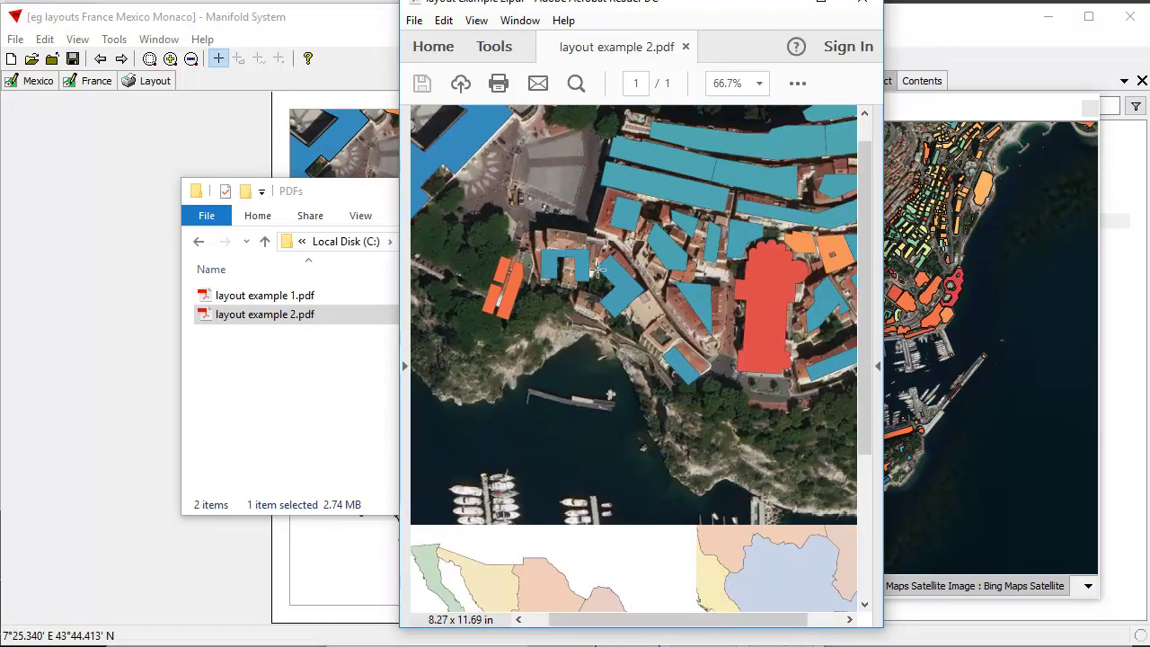
scroll(593, 265, "down", 2)
scroll(609, 260, "down", 1)
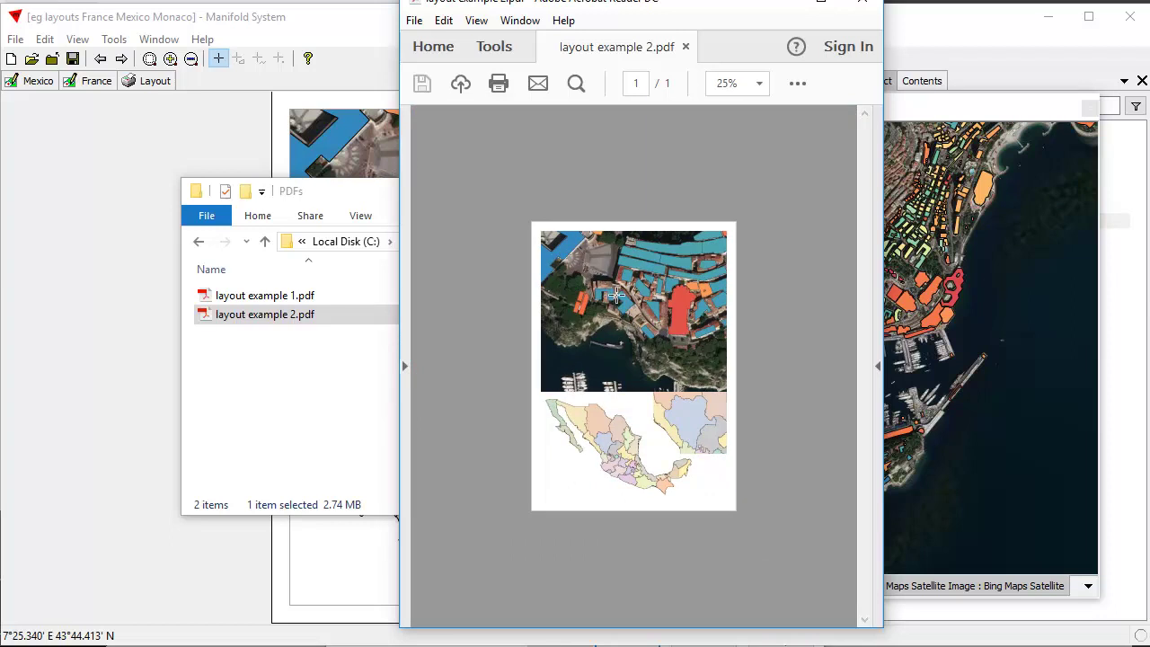
scroll(613, 287, "up", 3)
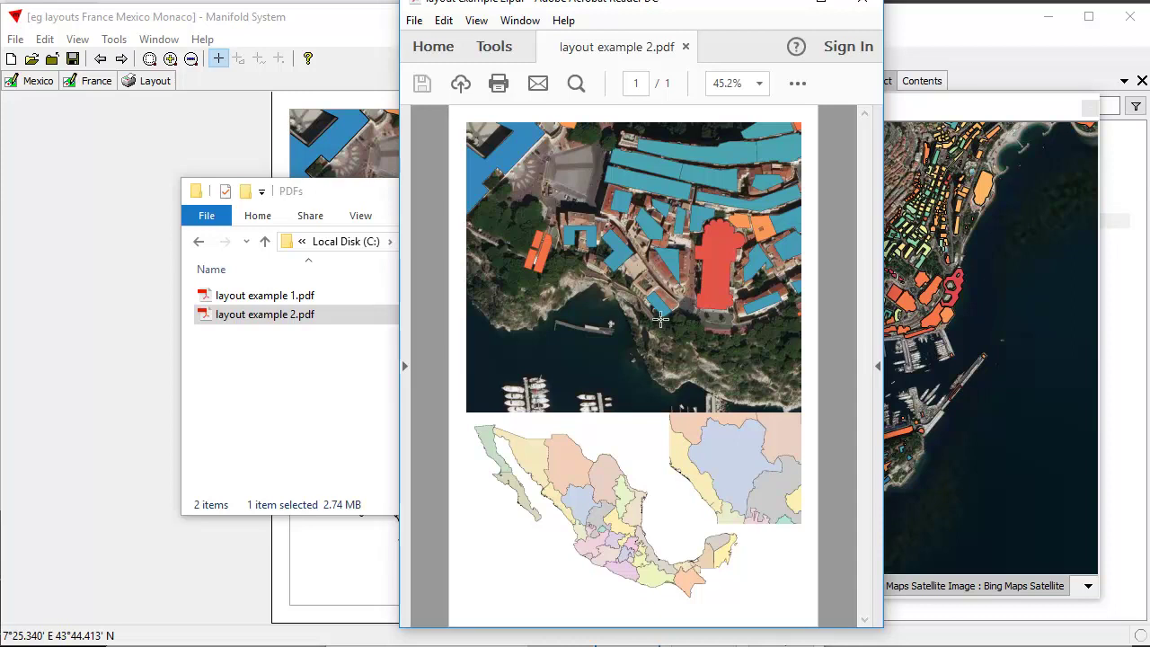
Close Acrobat and zoom the layout's Mexico frame in on central Mexico.
left_click(864, 3)
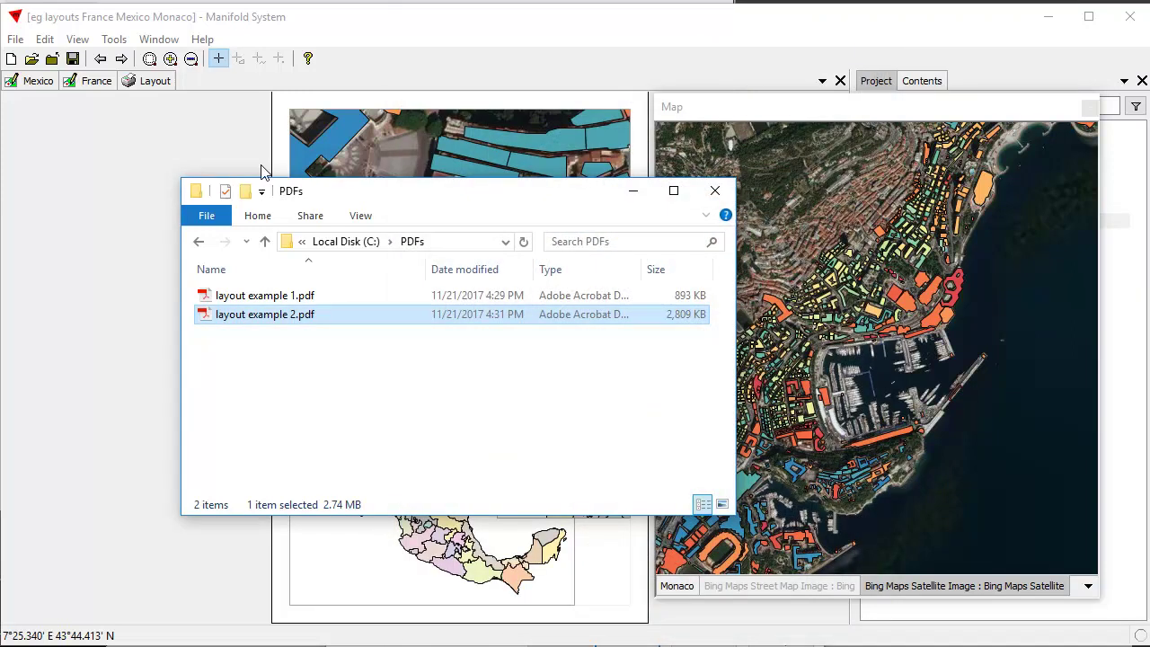
left_click(201, 144)
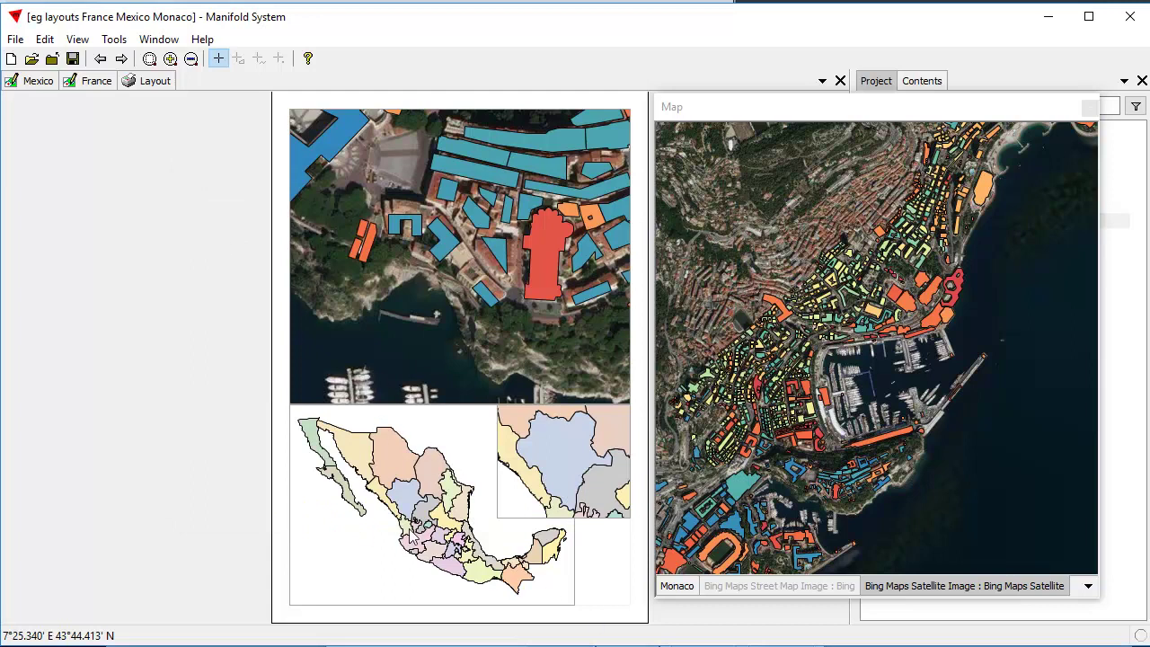
left_click(355, 532)
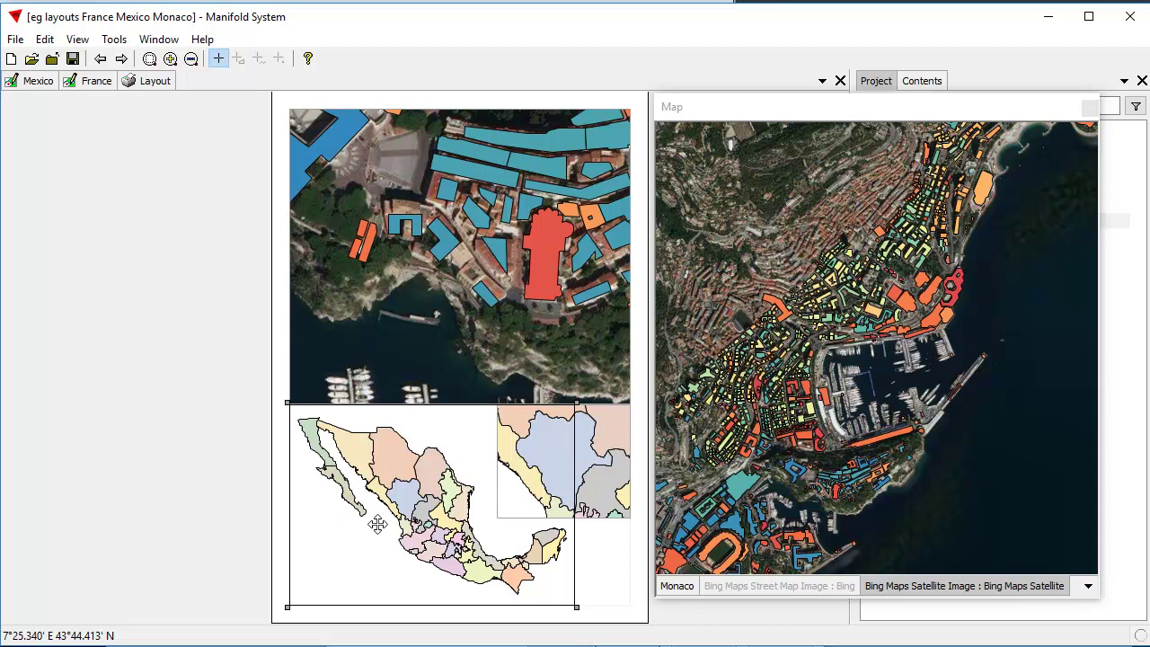
left_click(395, 548)
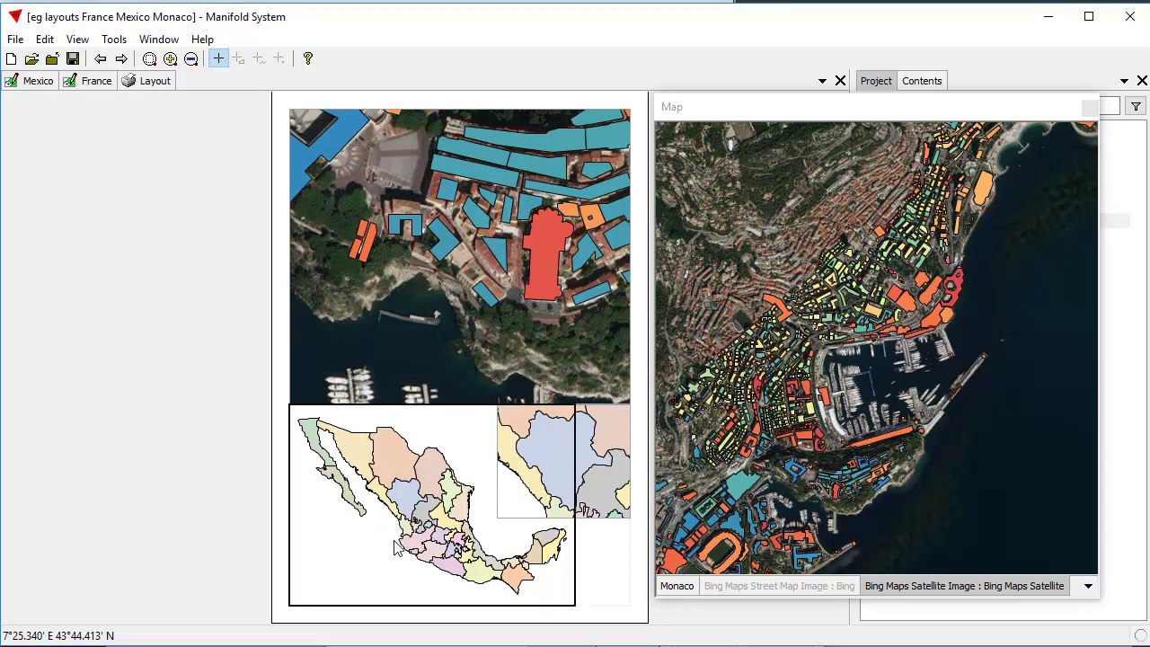
scroll(428, 523, "up", 3)
scroll(427, 523, "down", 4)
scroll(428, 523, "up", 2)
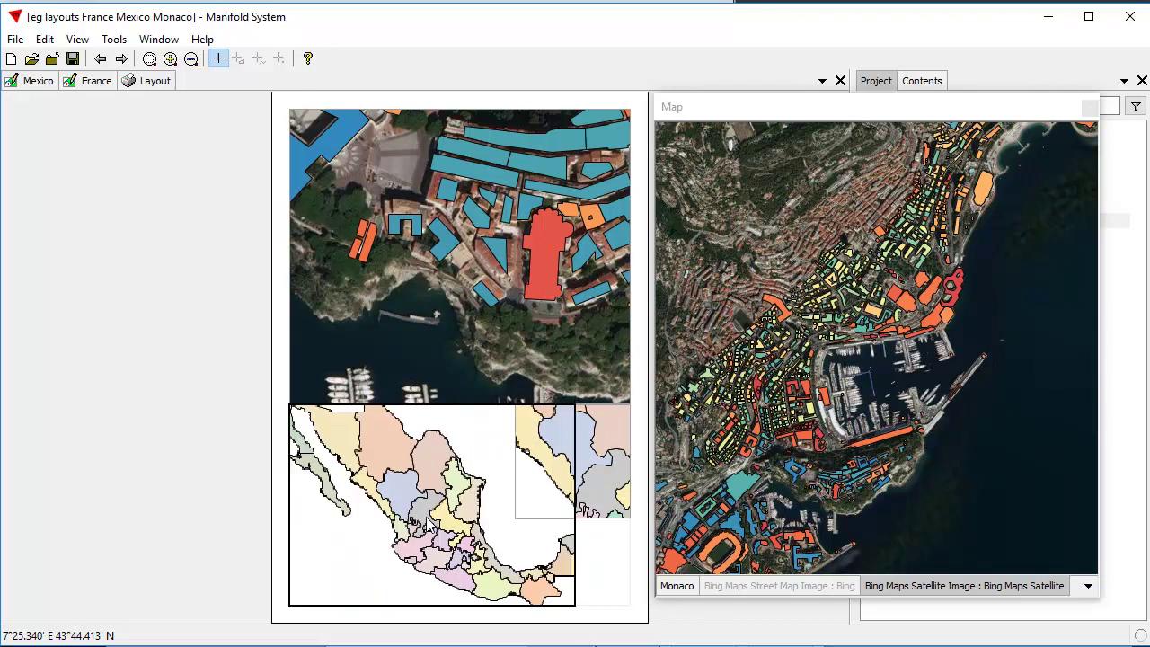
scroll(428, 523, "up", 3)
scroll(427, 523, "down", 3)
scroll(427, 523, "up", 3)
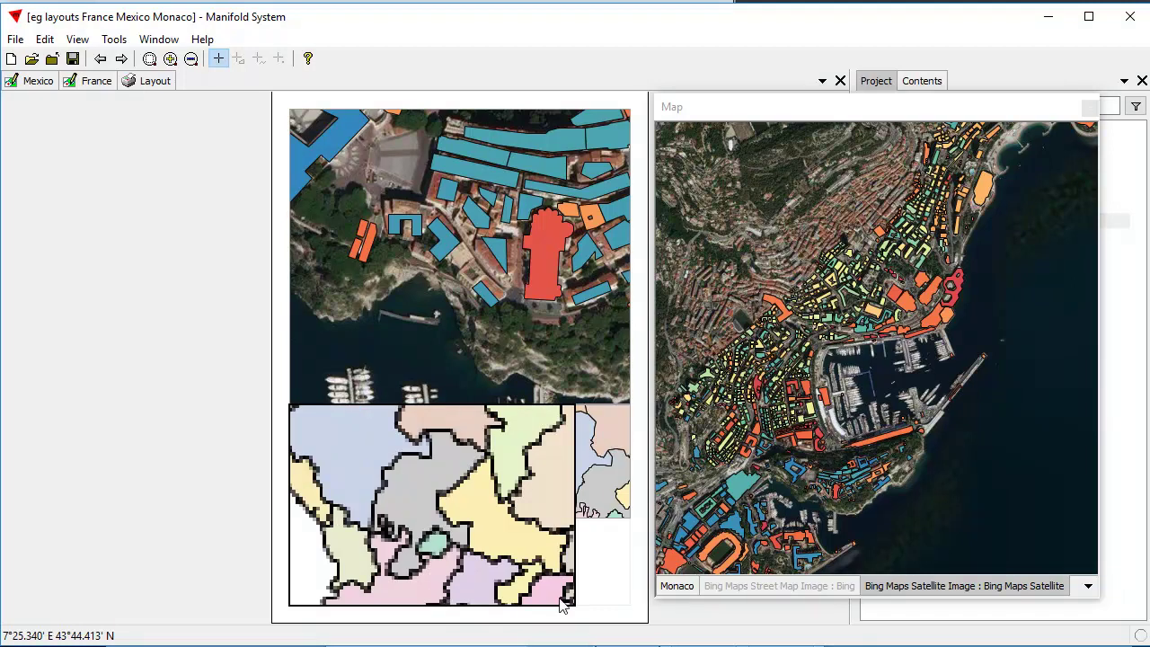
left_click(597, 586)
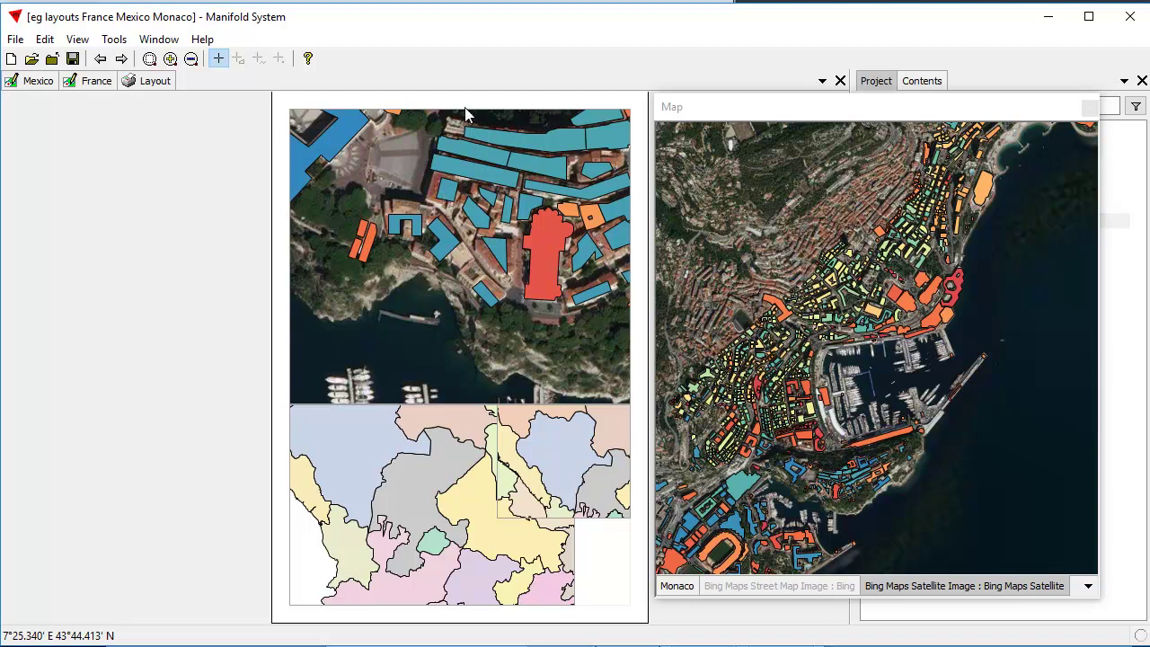
Dock the floating Monaco Map window as a tab and re-dock the Layout tab.
left_click_drag(737, 104, 602, 126)
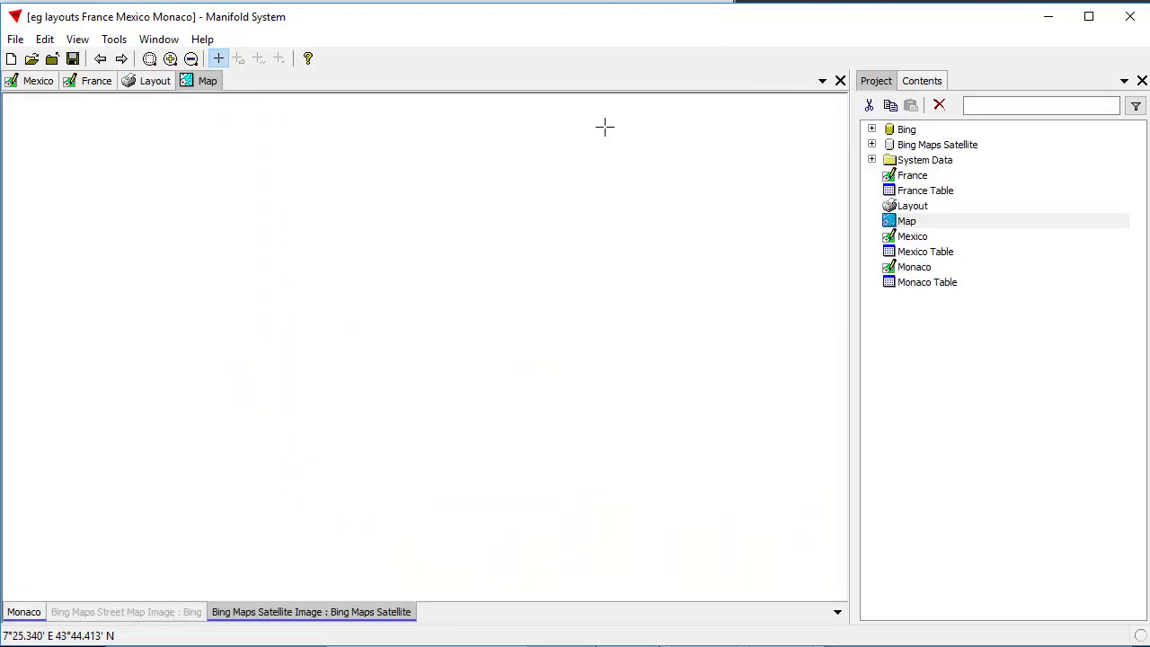
left_click_drag(164, 82, 162, 86)
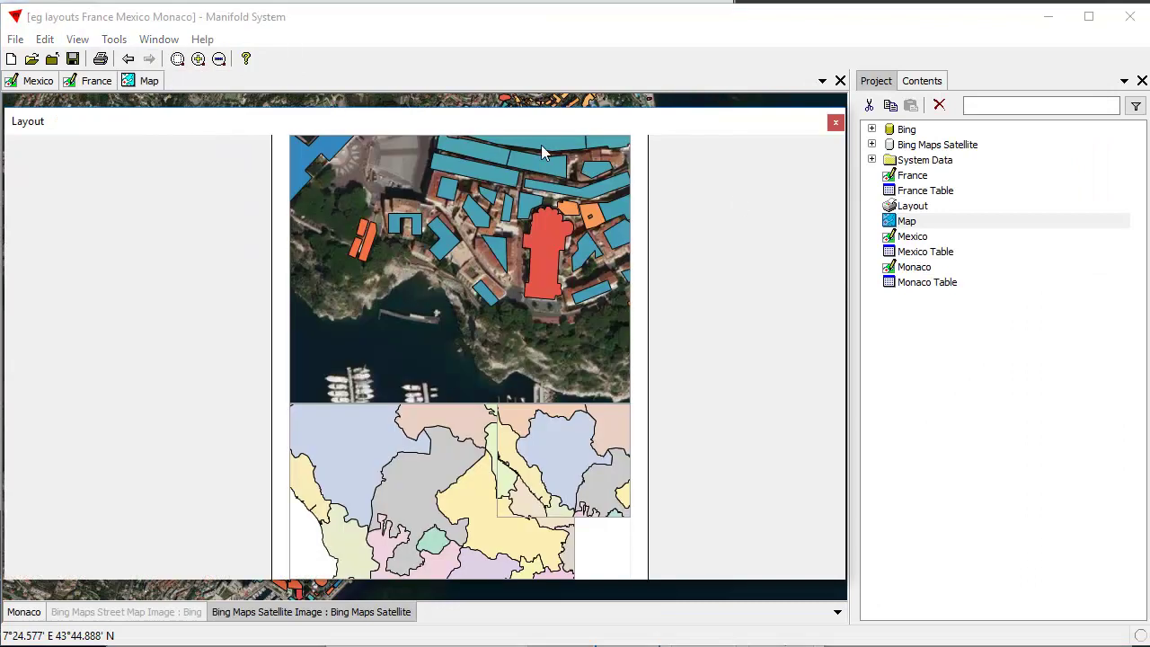
double_click(221, 125)
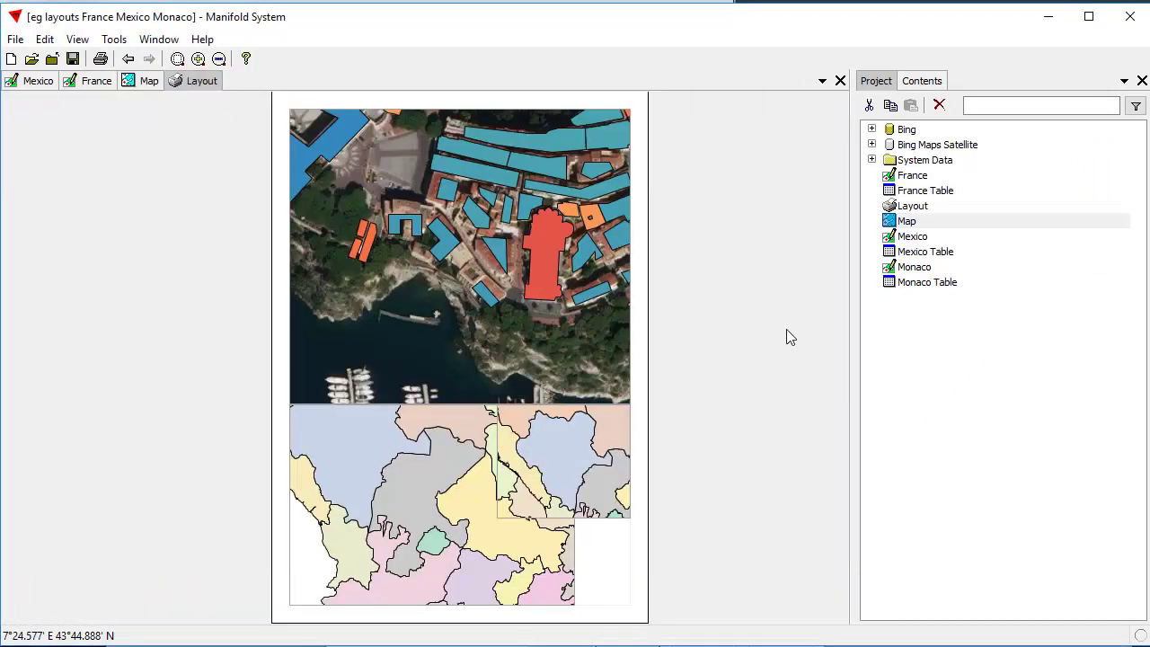